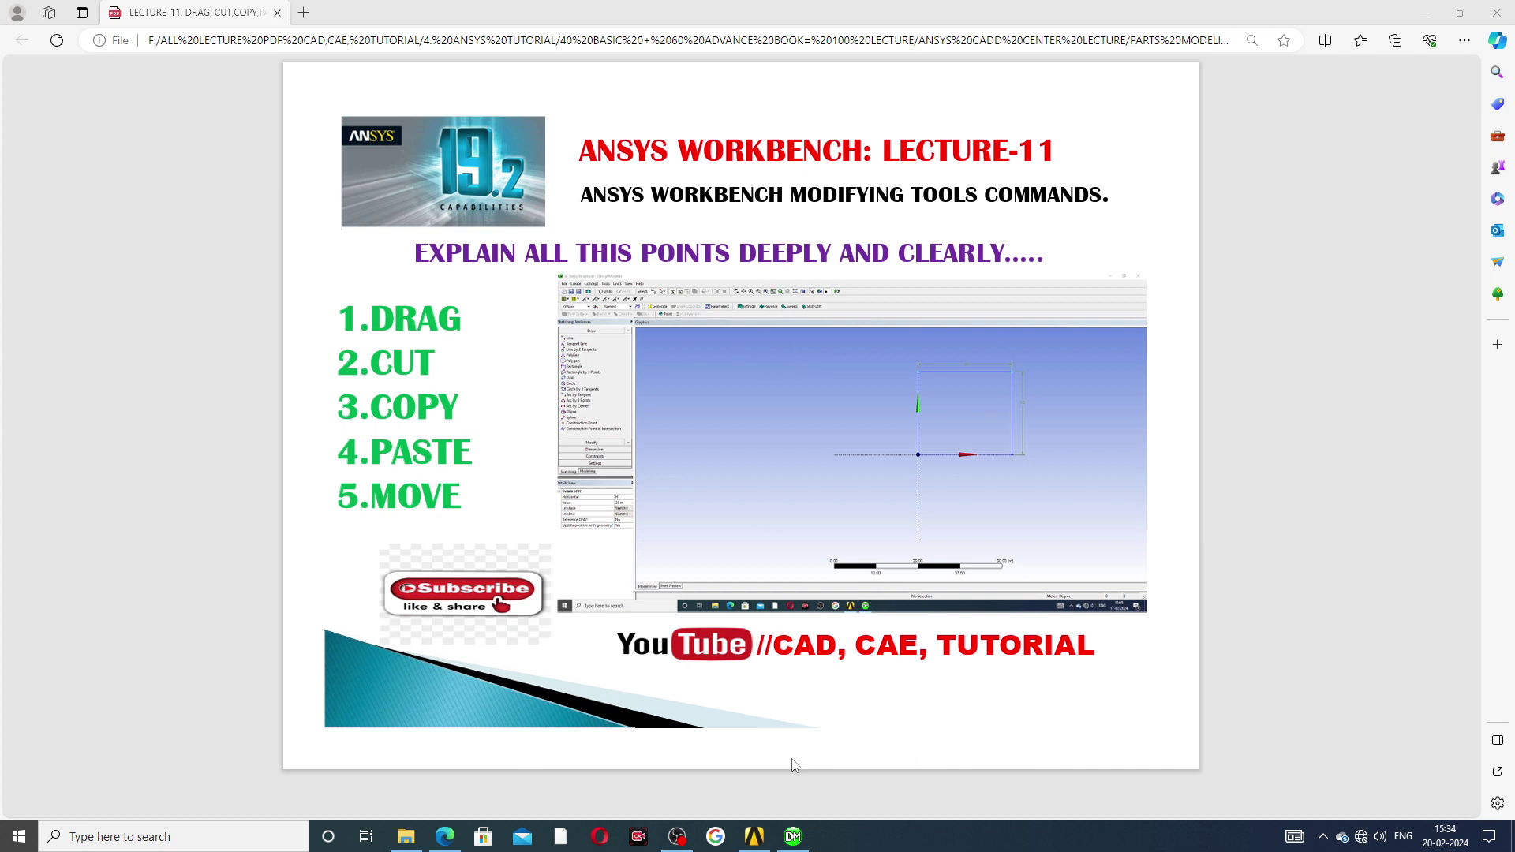
Switch from the lecture PDF to the DesignModeler window showing Sketch1's line grid.
left_click(793, 838)
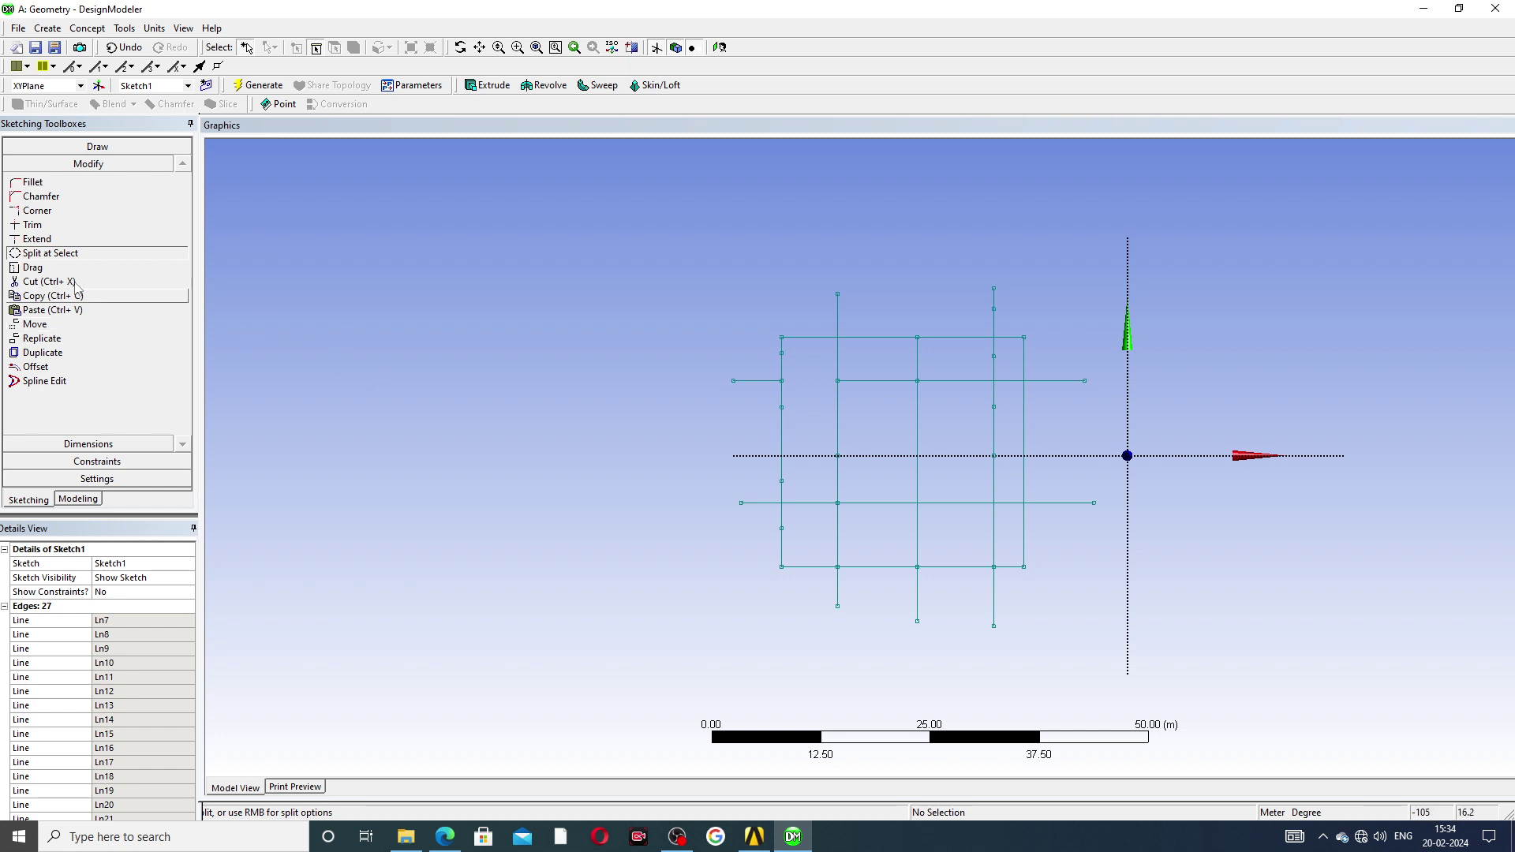
Drag the rectangle's top edge upward, slightly above its original height.
left_click(49, 273)
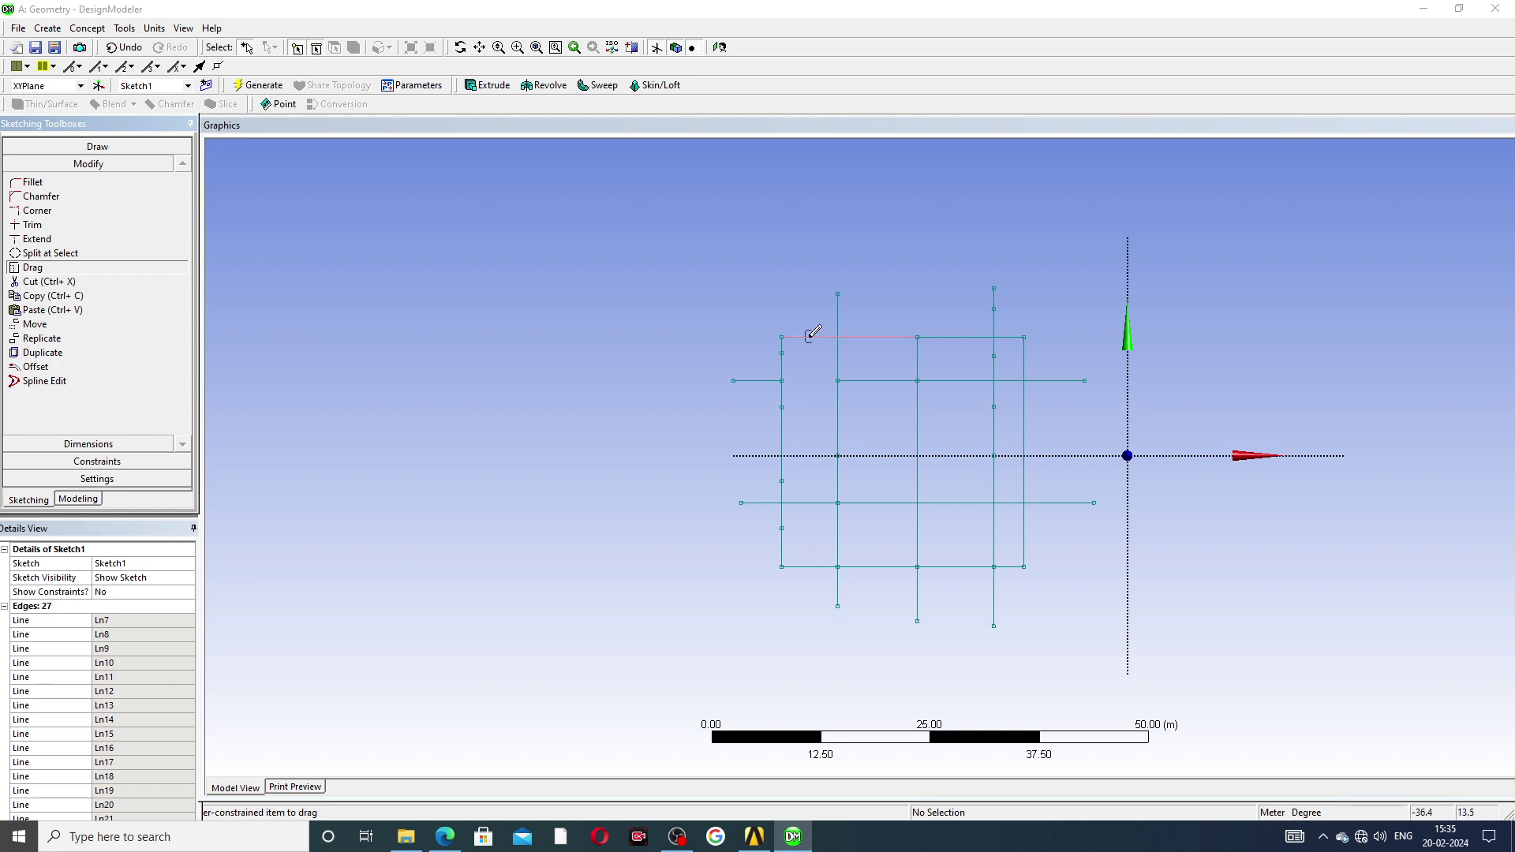
left_click_drag(818, 335, 828, 325)
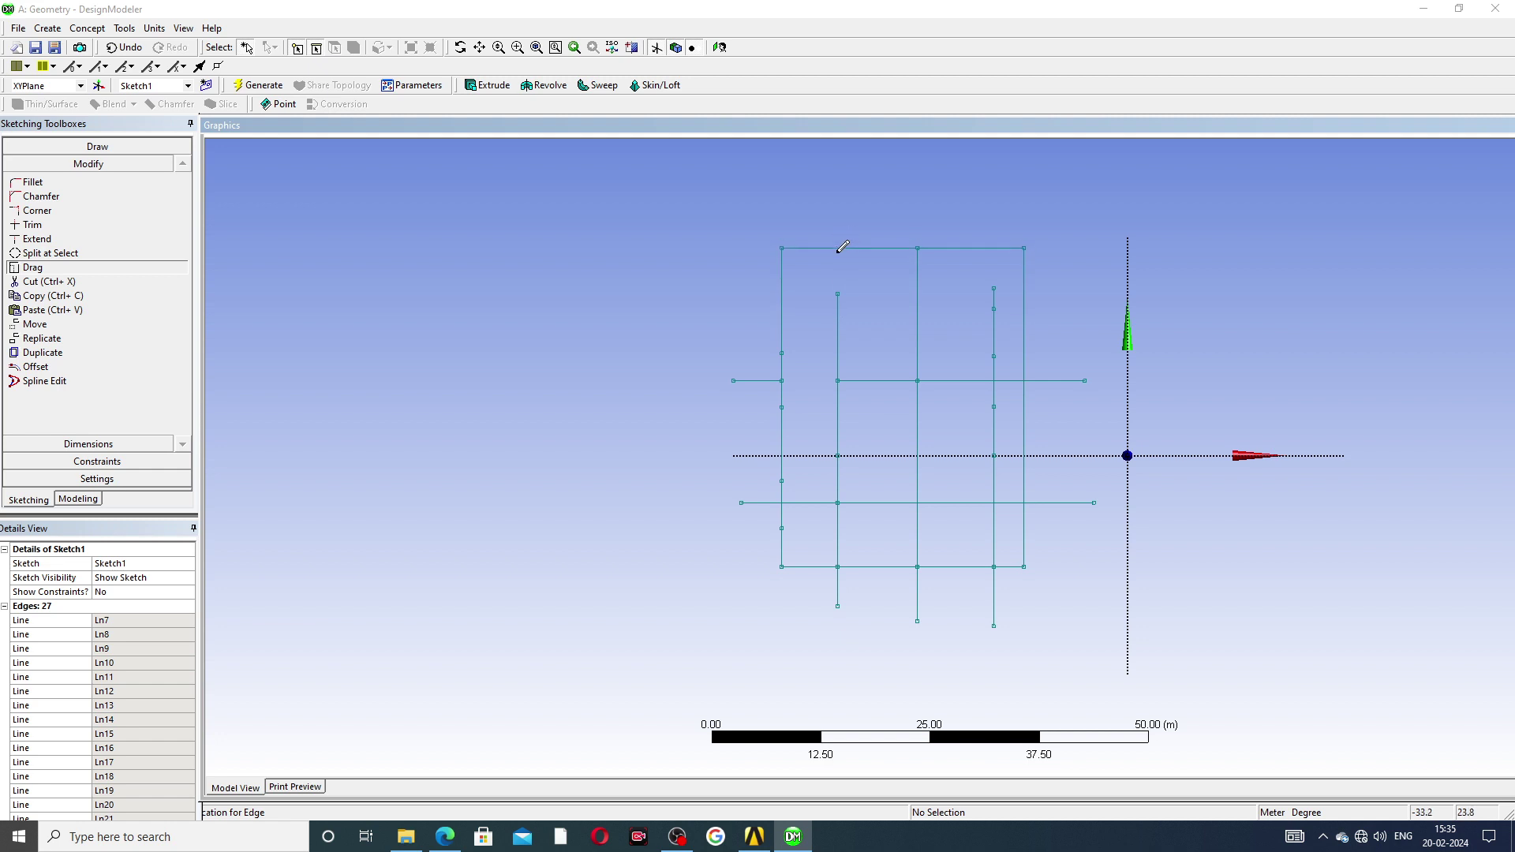
mouse_move(829, 325)
left_mouse_down()
mouse_move(694, 299)
mouse_move(883, 314)
left_mouse_up()
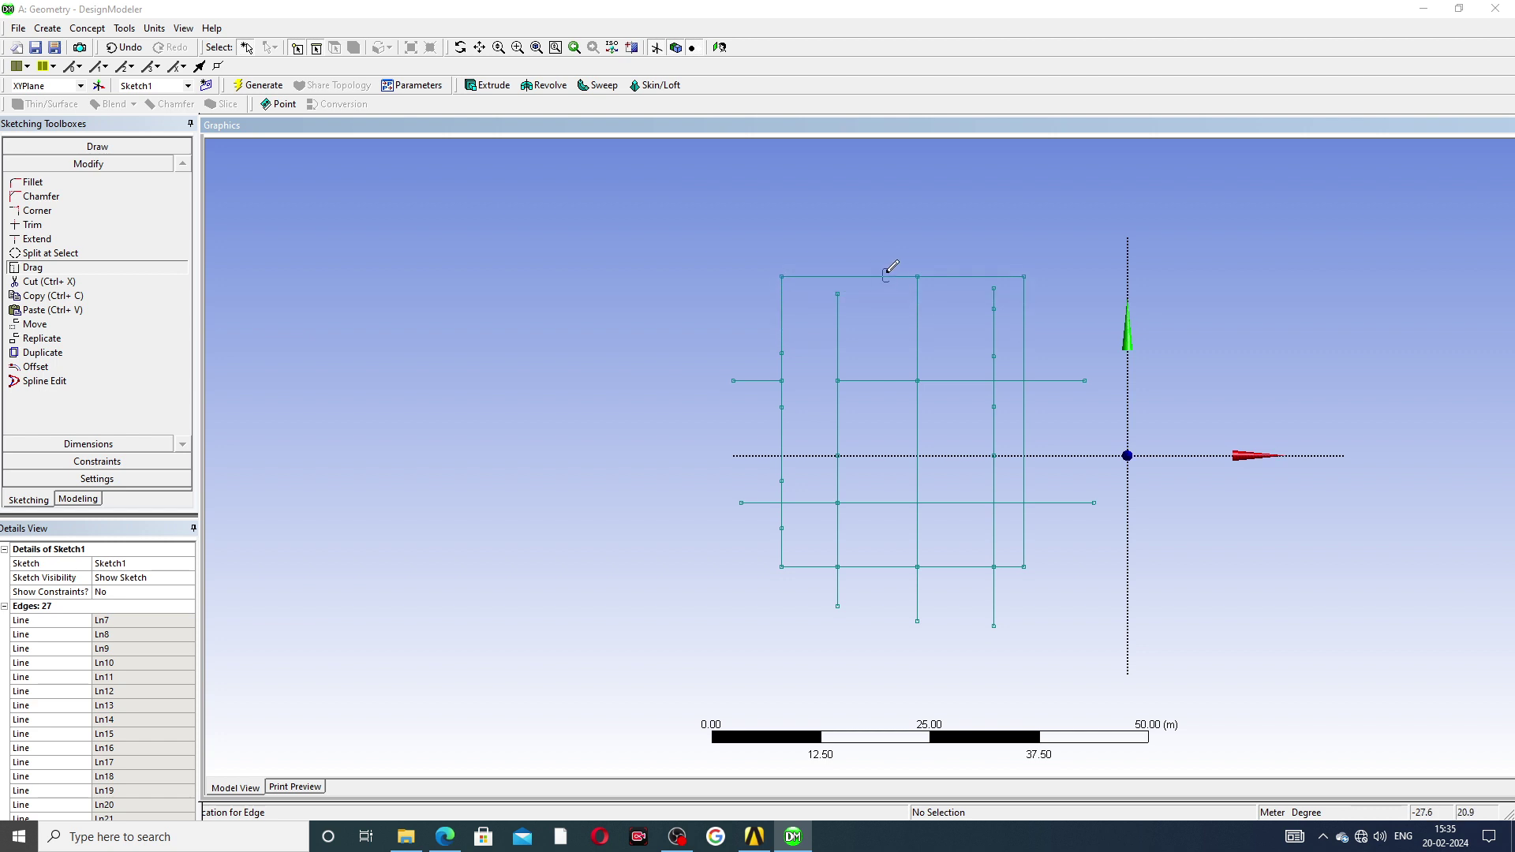
mouse_move(883, 314)
left_mouse_down()
mouse_move(881, 327)
mouse_move(867, 306)
left_mouse_up()
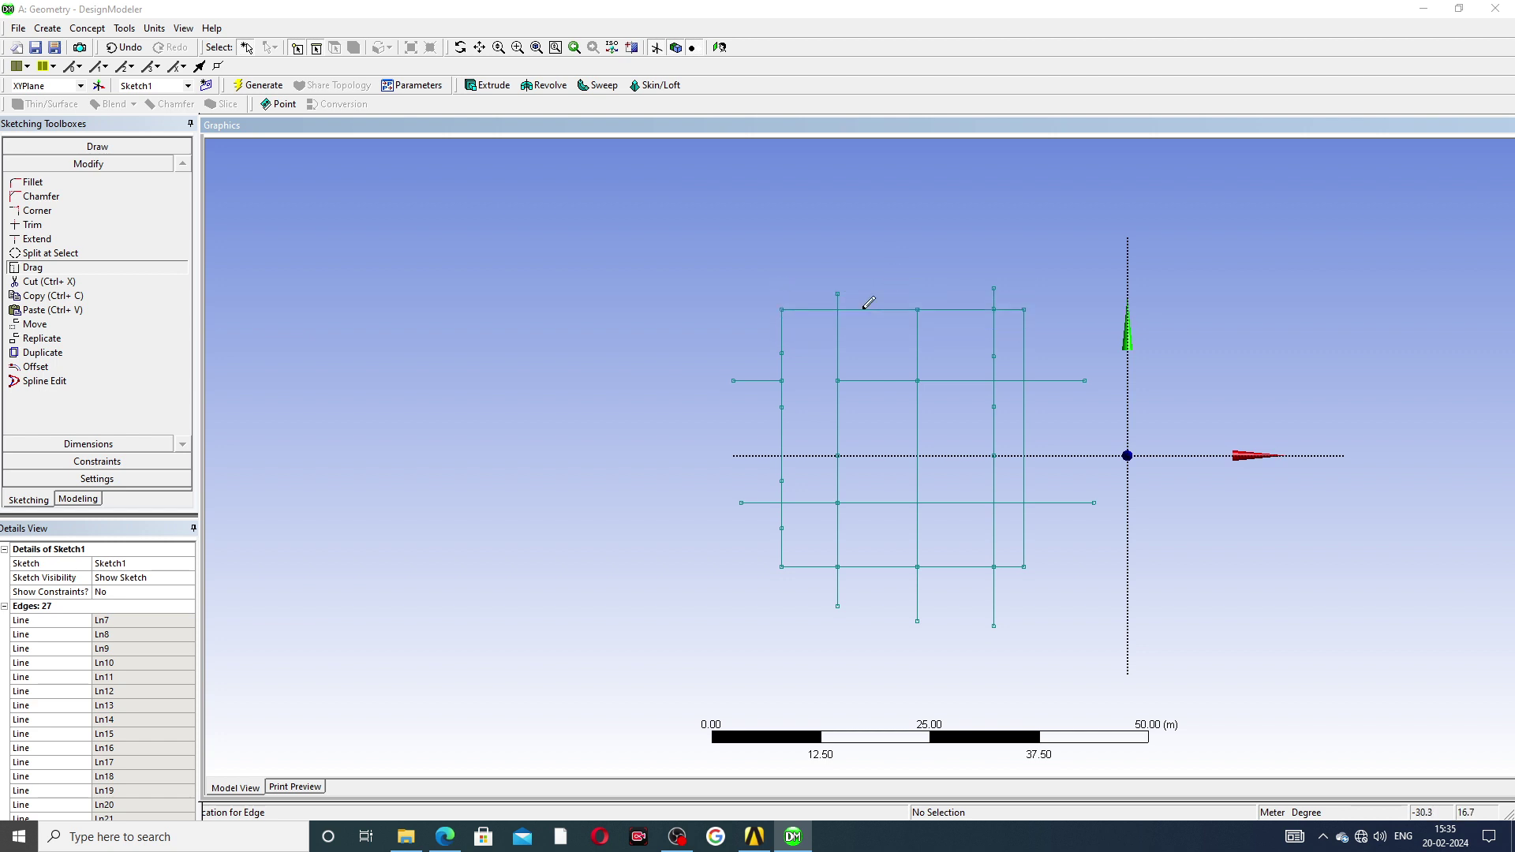
key("Escape")
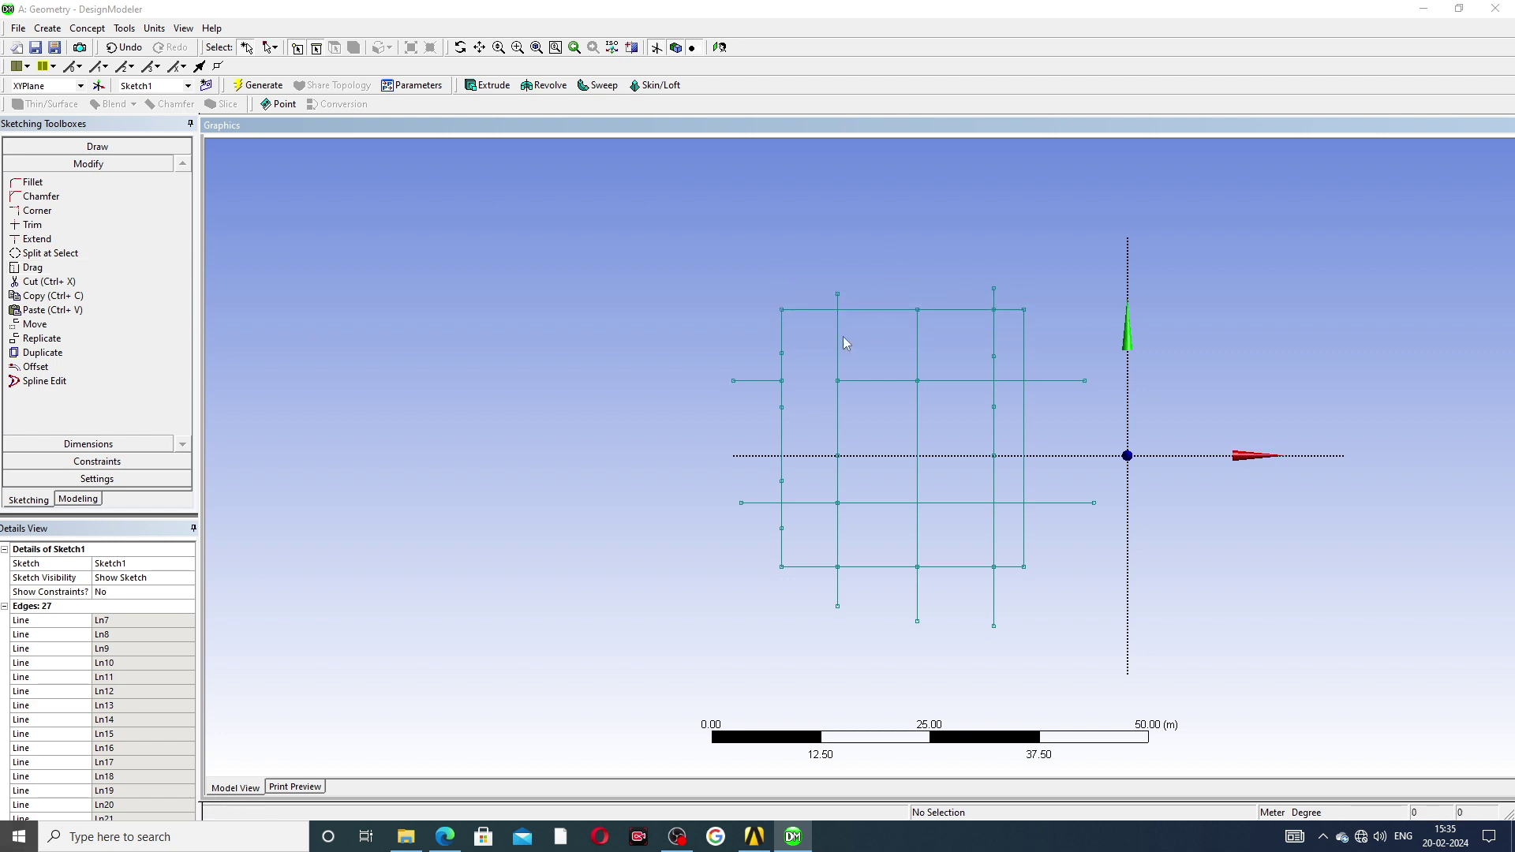
Drag the rectangle's left edge inward to the right.
left_click(32, 268)
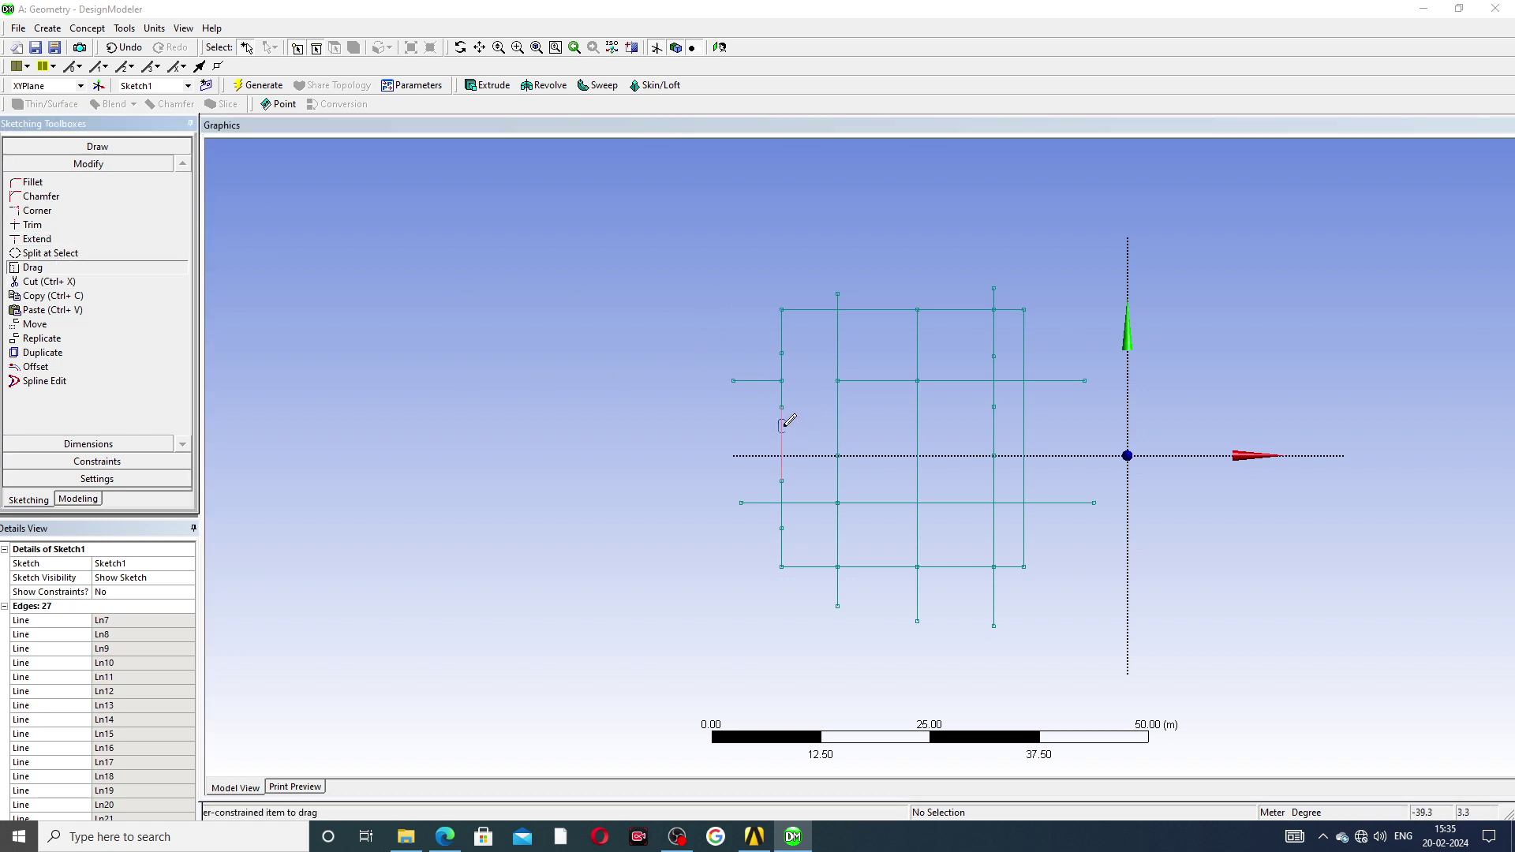
mouse_move(782, 424)
left_mouse_down()
mouse_move(550, 419)
mouse_move(788, 404)
mouse_move(518, 424)
mouse_move(785, 412)
mouse_move(708, 417)
mouse_move(757, 391)
mouse_move(667, 406)
mouse_move(750, 270)
mouse_move(747, 415)
mouse_move(750, 261)
mouse_move(734, 464)
mouse_move(602, 476)
mouse_move(727, 483)
mouse_move(747, 365)
mouse_move(859, 348)
mouse_move(812, 380)
left_mouse_up()
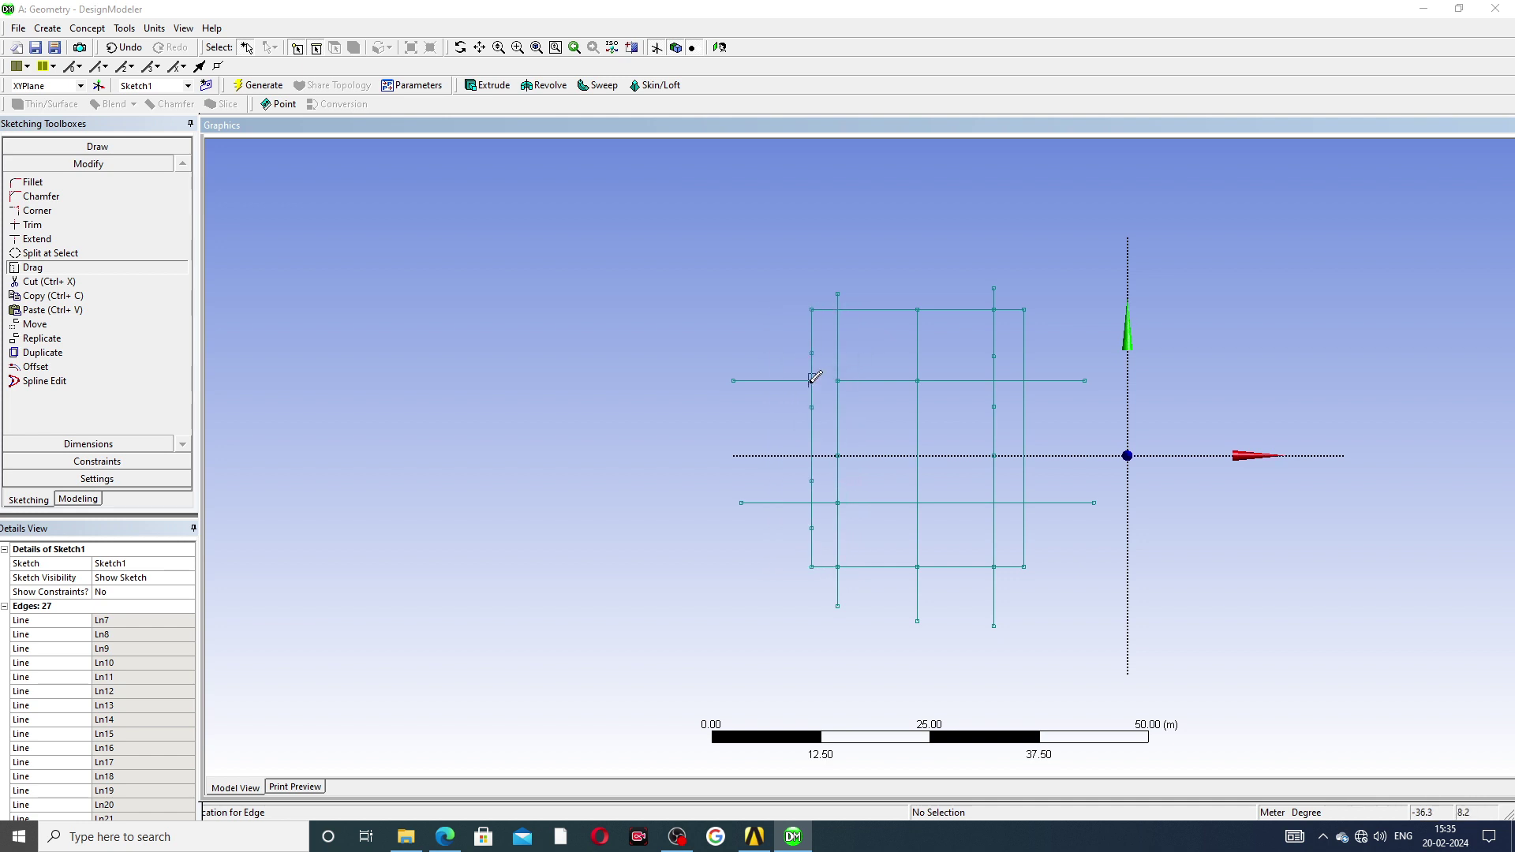
key("Escape")
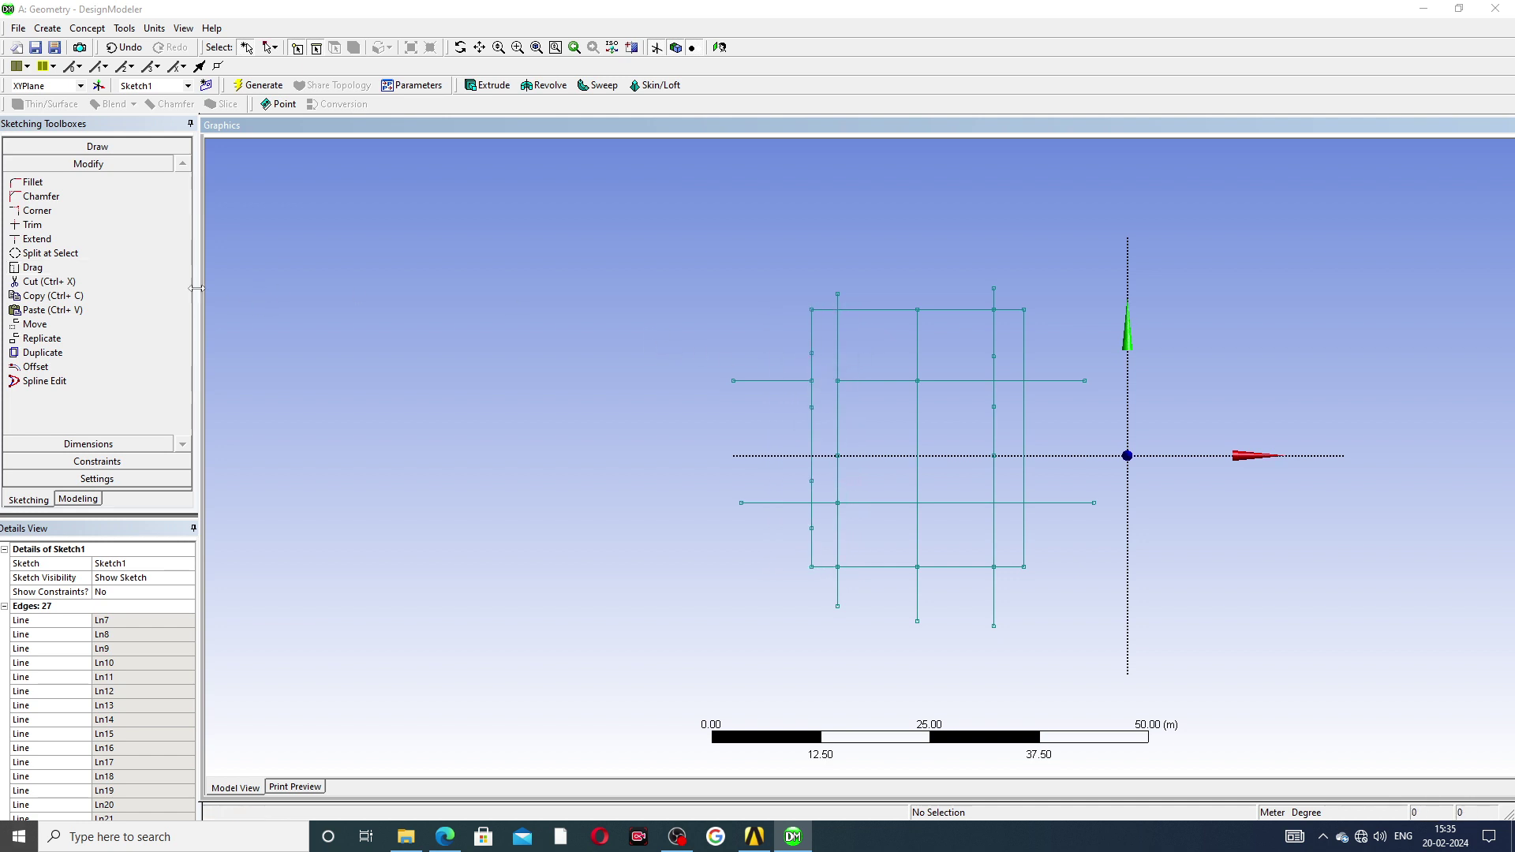
left_click(39, 271)
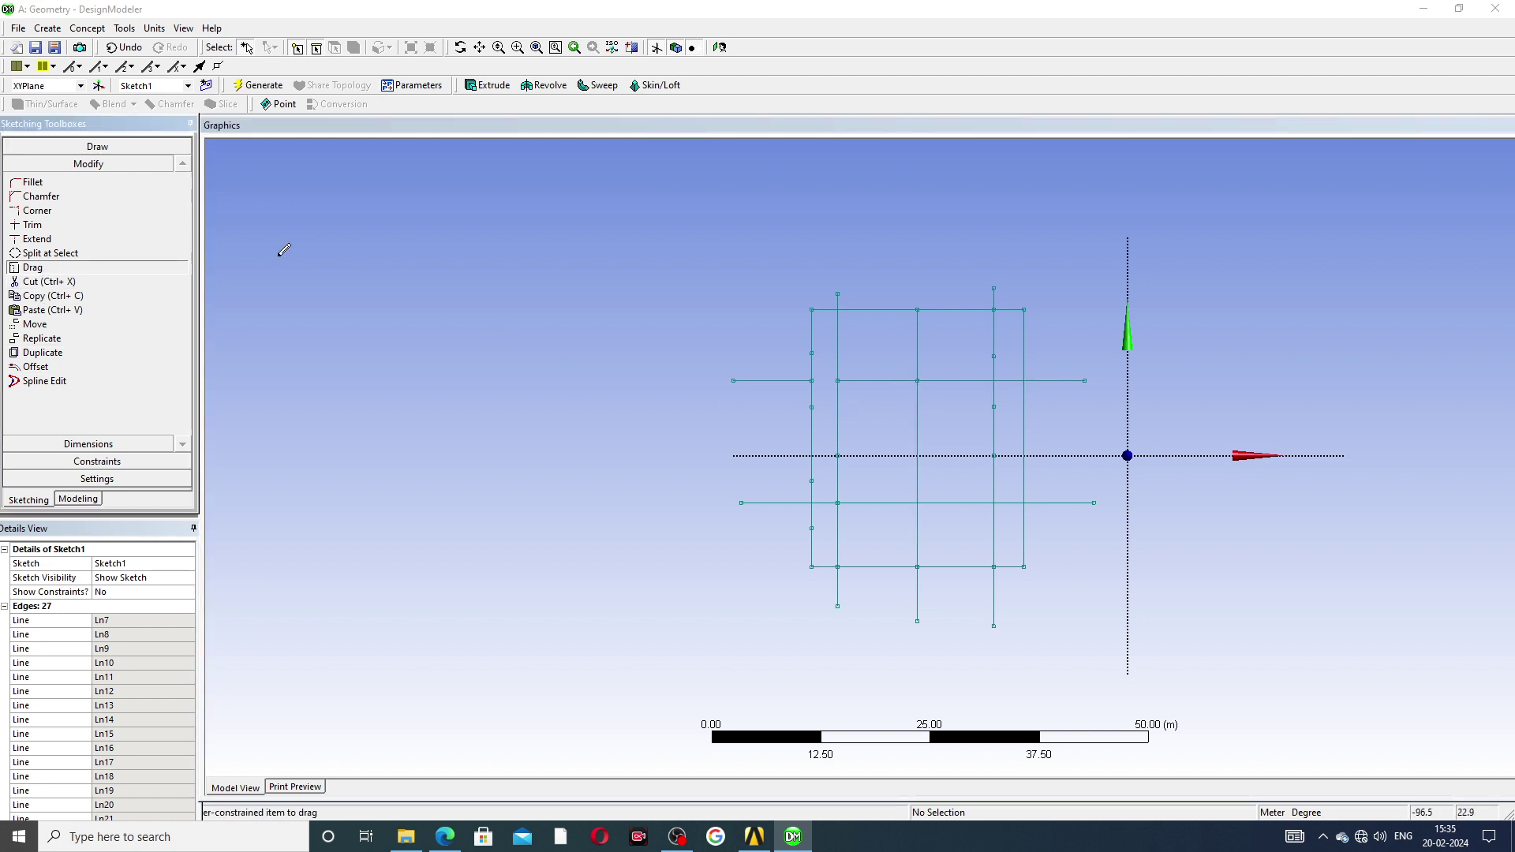
Draw a slanted line and a vertical line to the left of the grid.
left_click(103, 148)
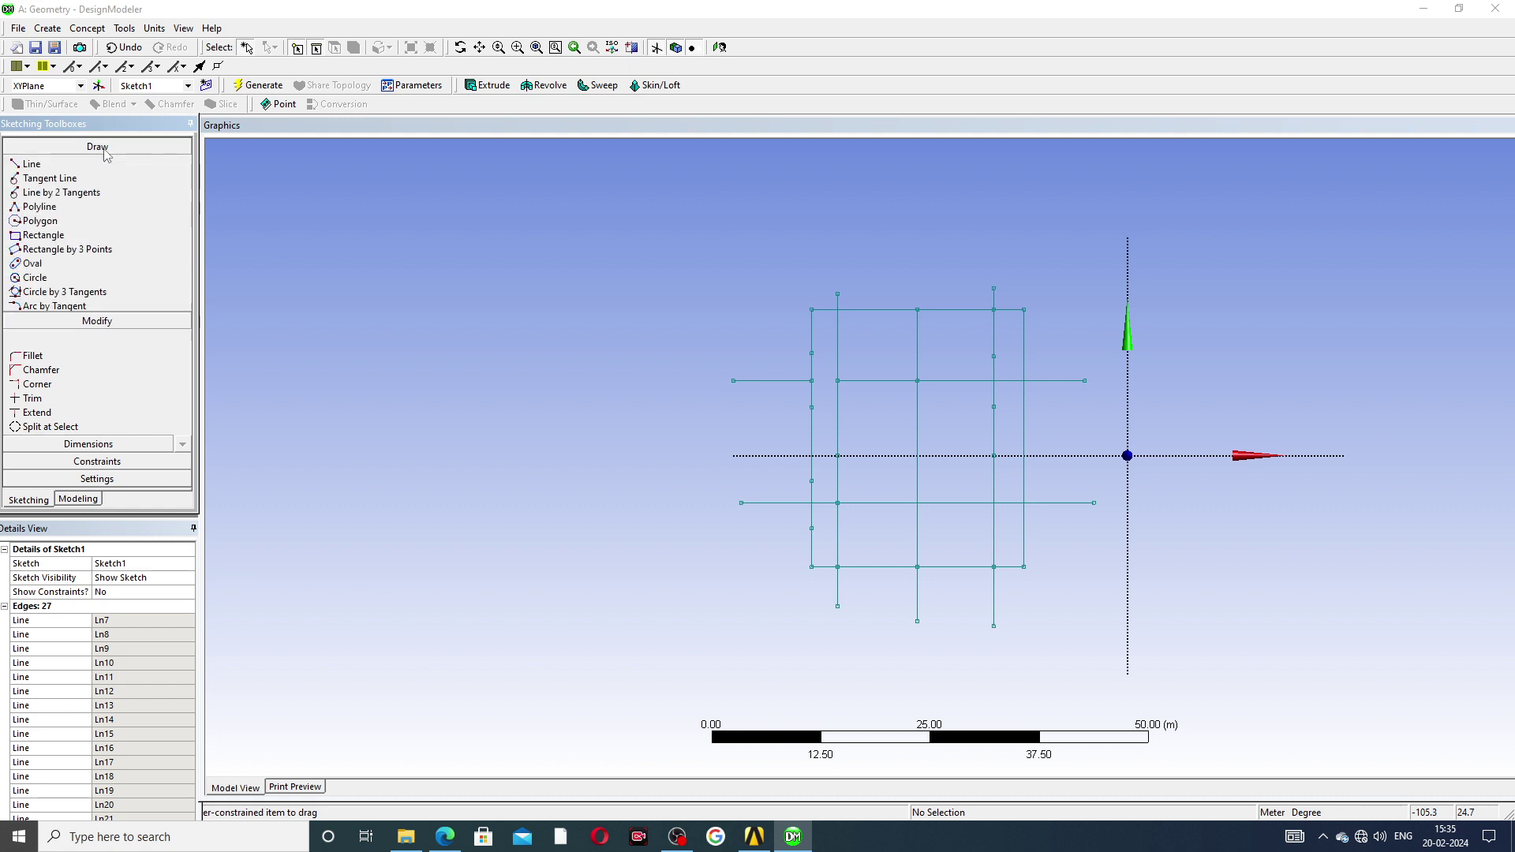
left_click(56, 165)
left_click(470, 398)
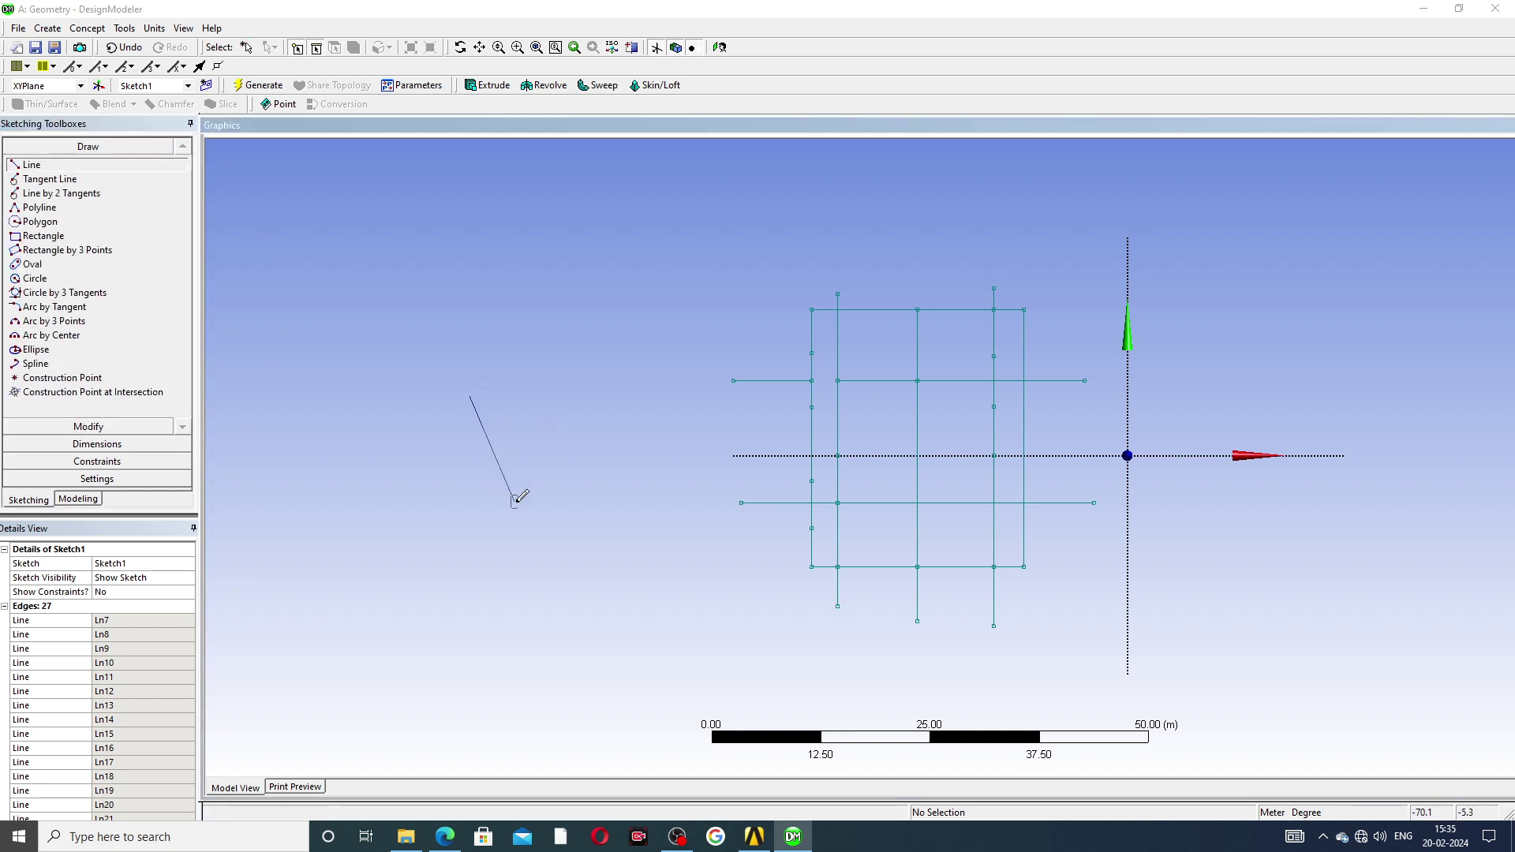
left_click(527, 522)
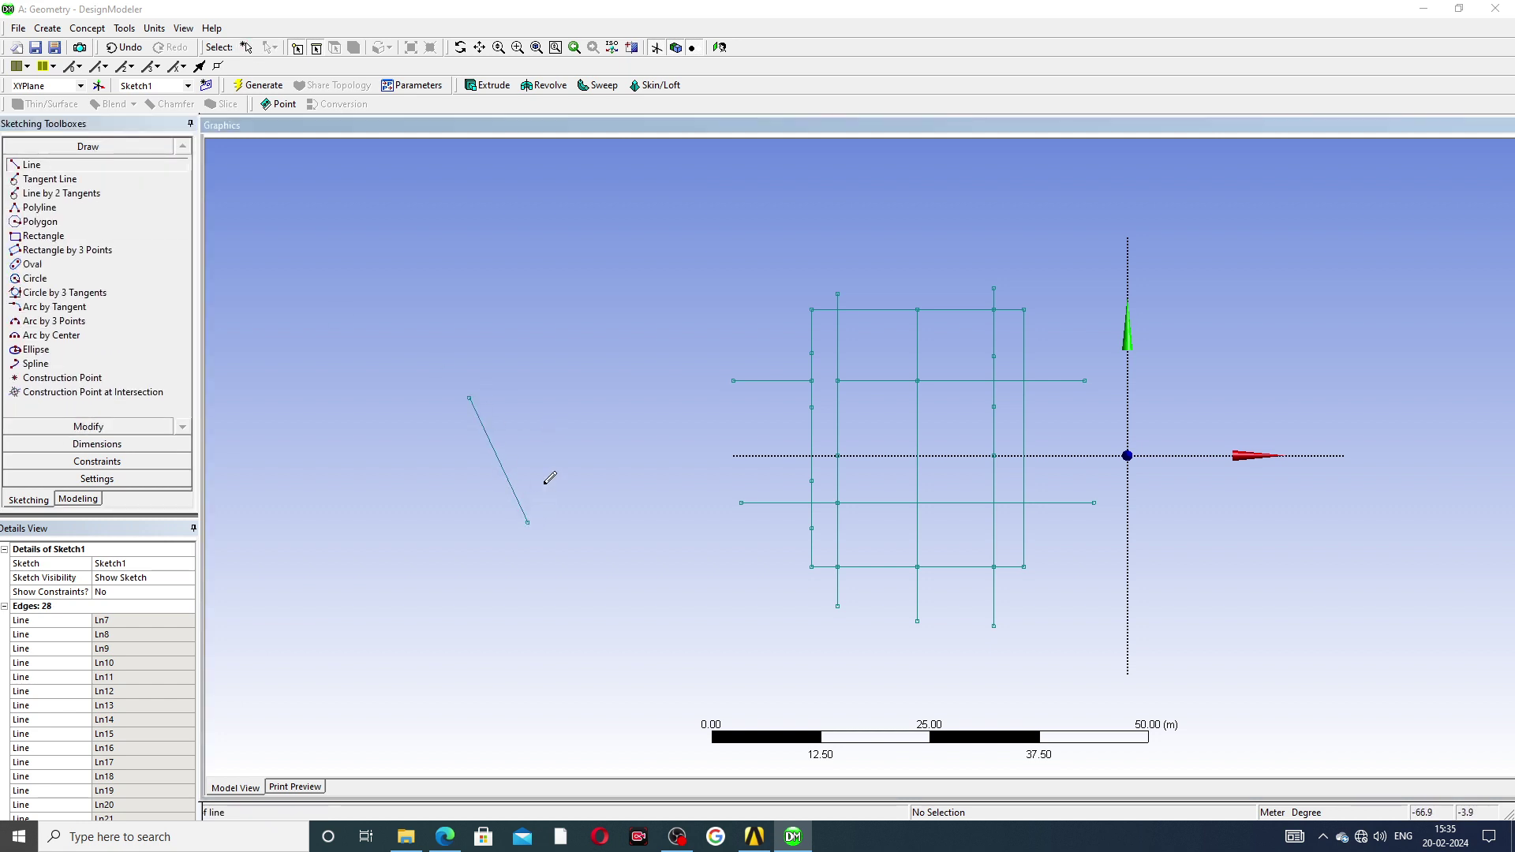
left_click(616, 279)
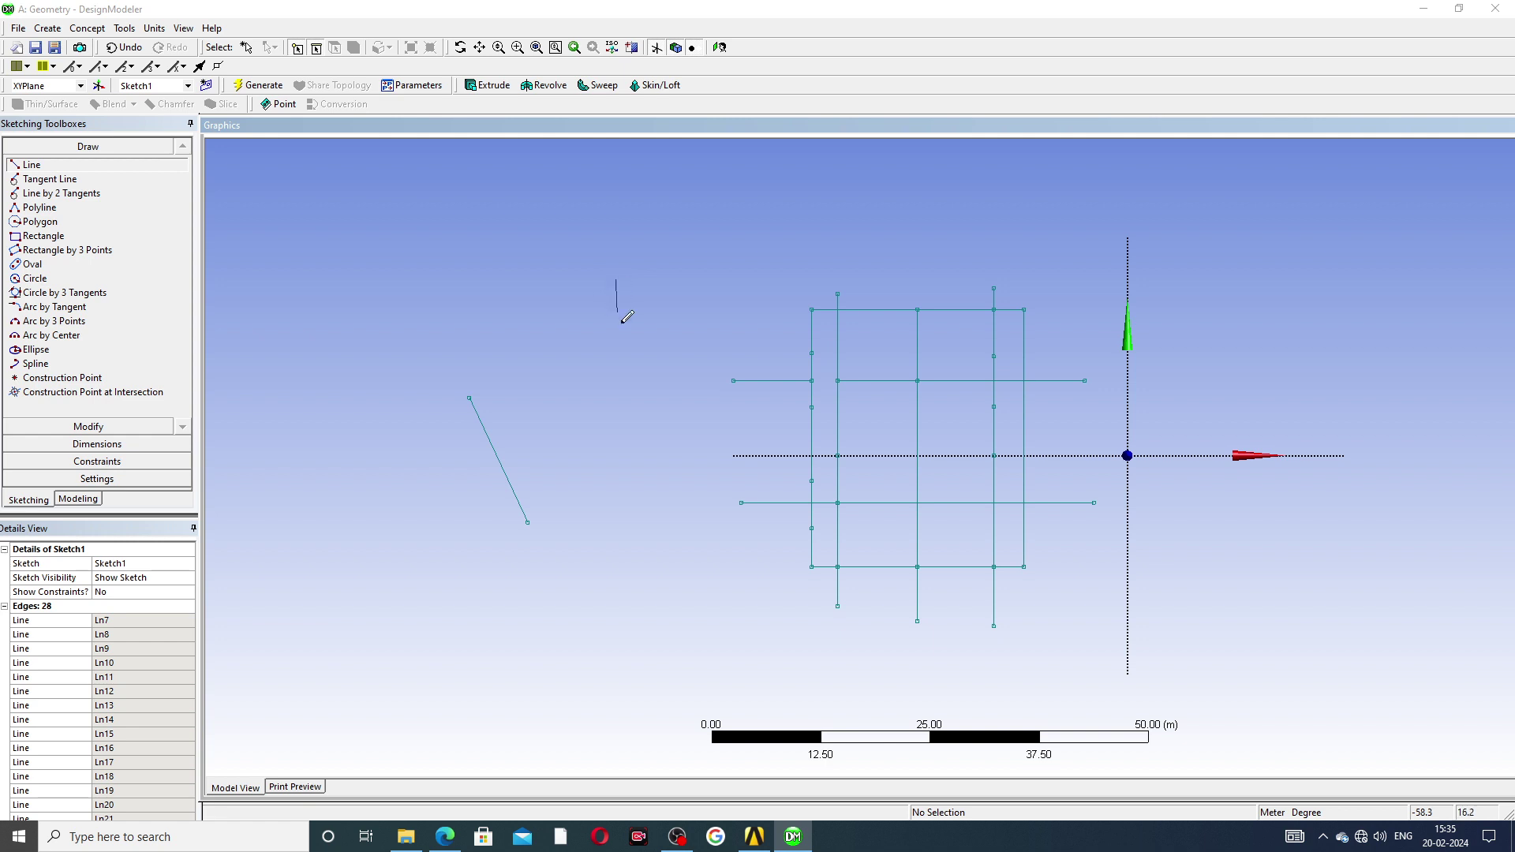
left_click(613, 423)
right_click(540, 353)
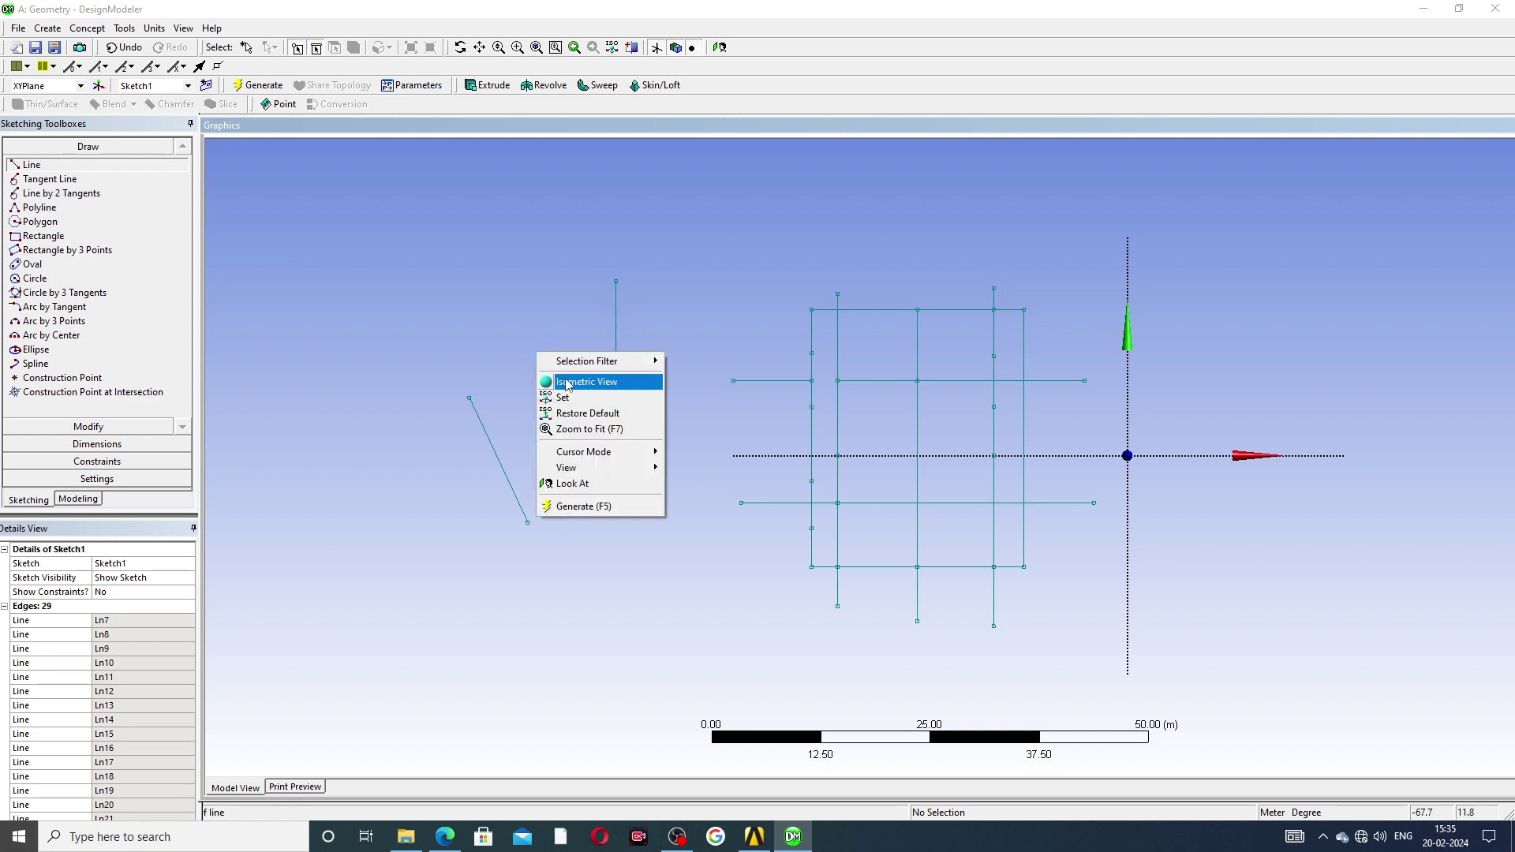
left_click(418, 368)
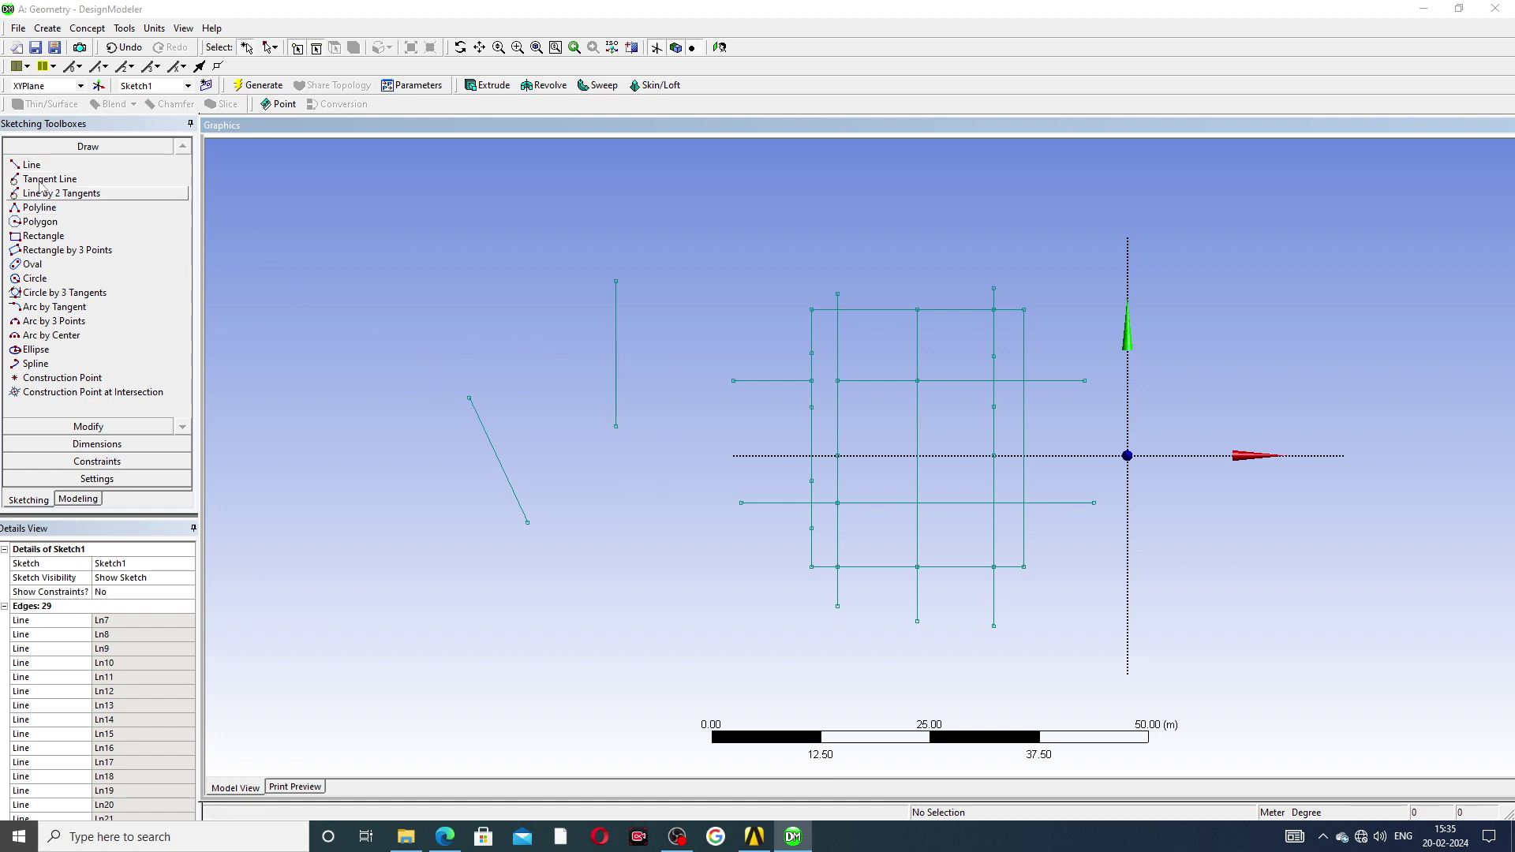
Drag the new vertical line and the slanted line further left, away from the grid.
left_click(97, 429)
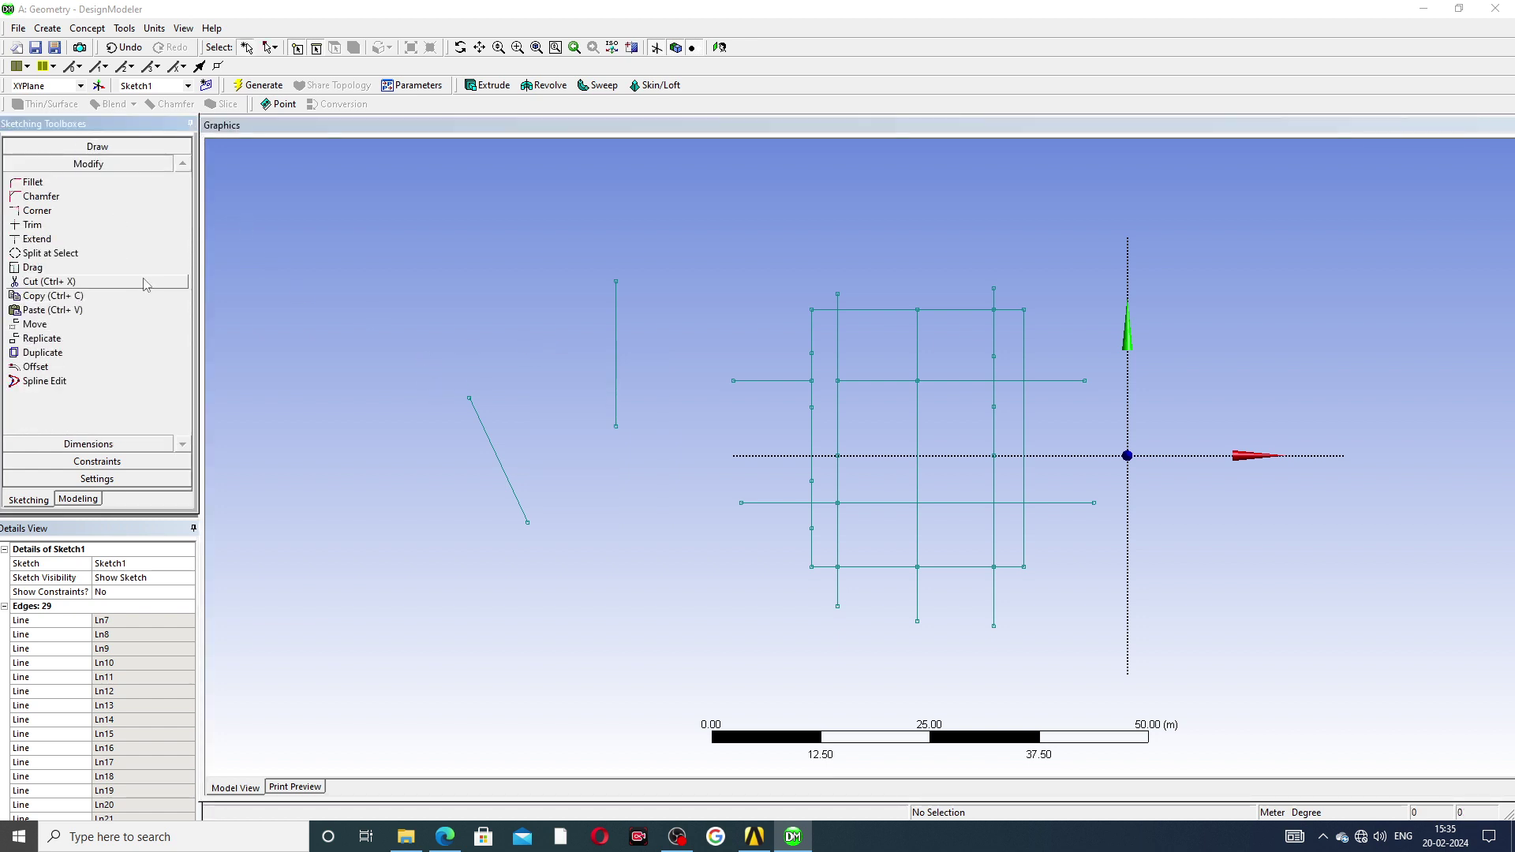
left_click(55, 269)
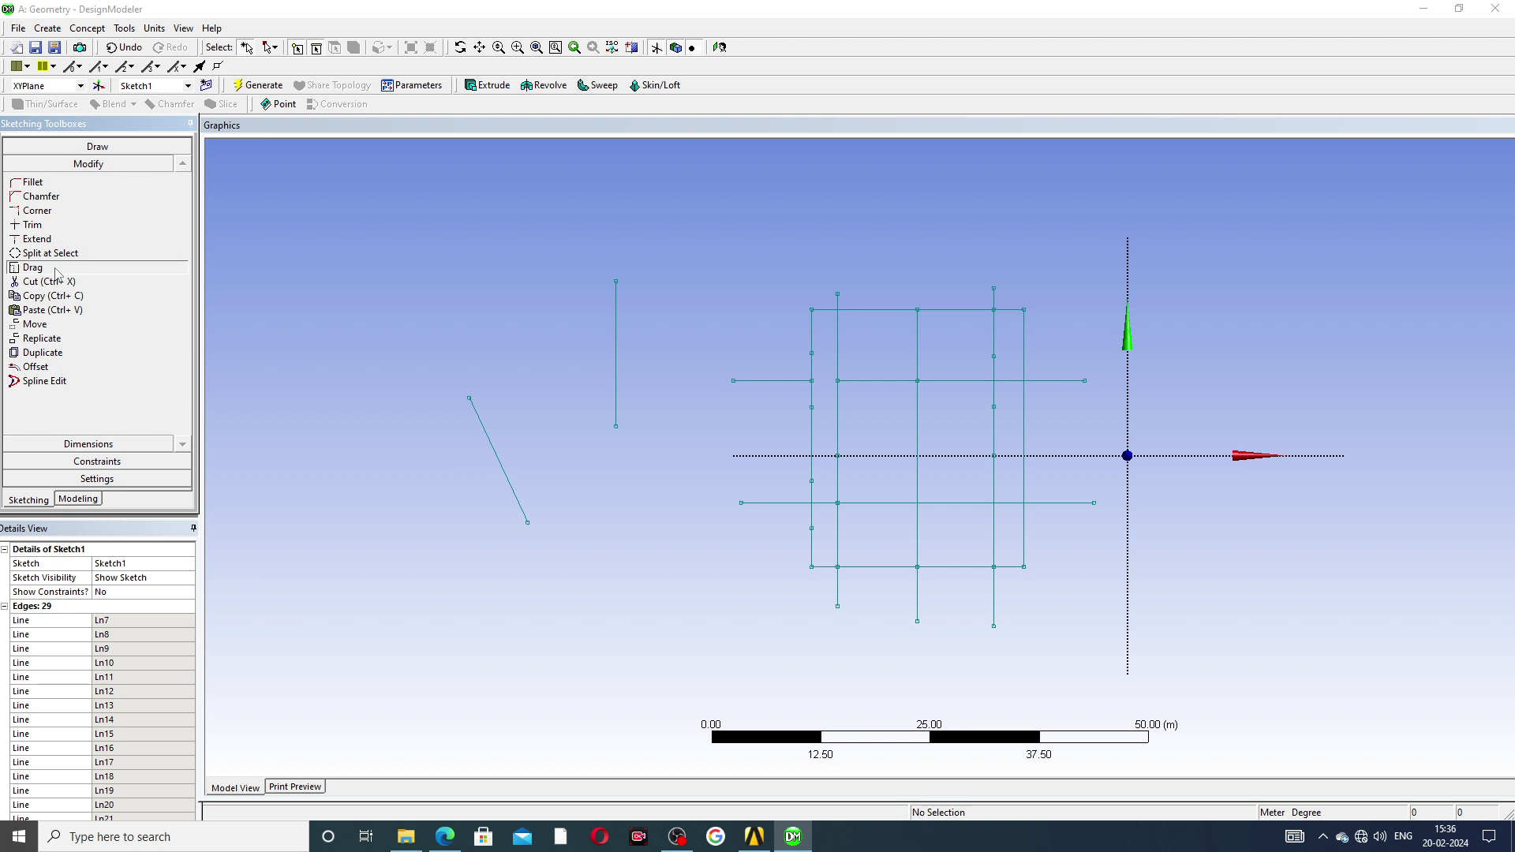
left_click(616, 335)
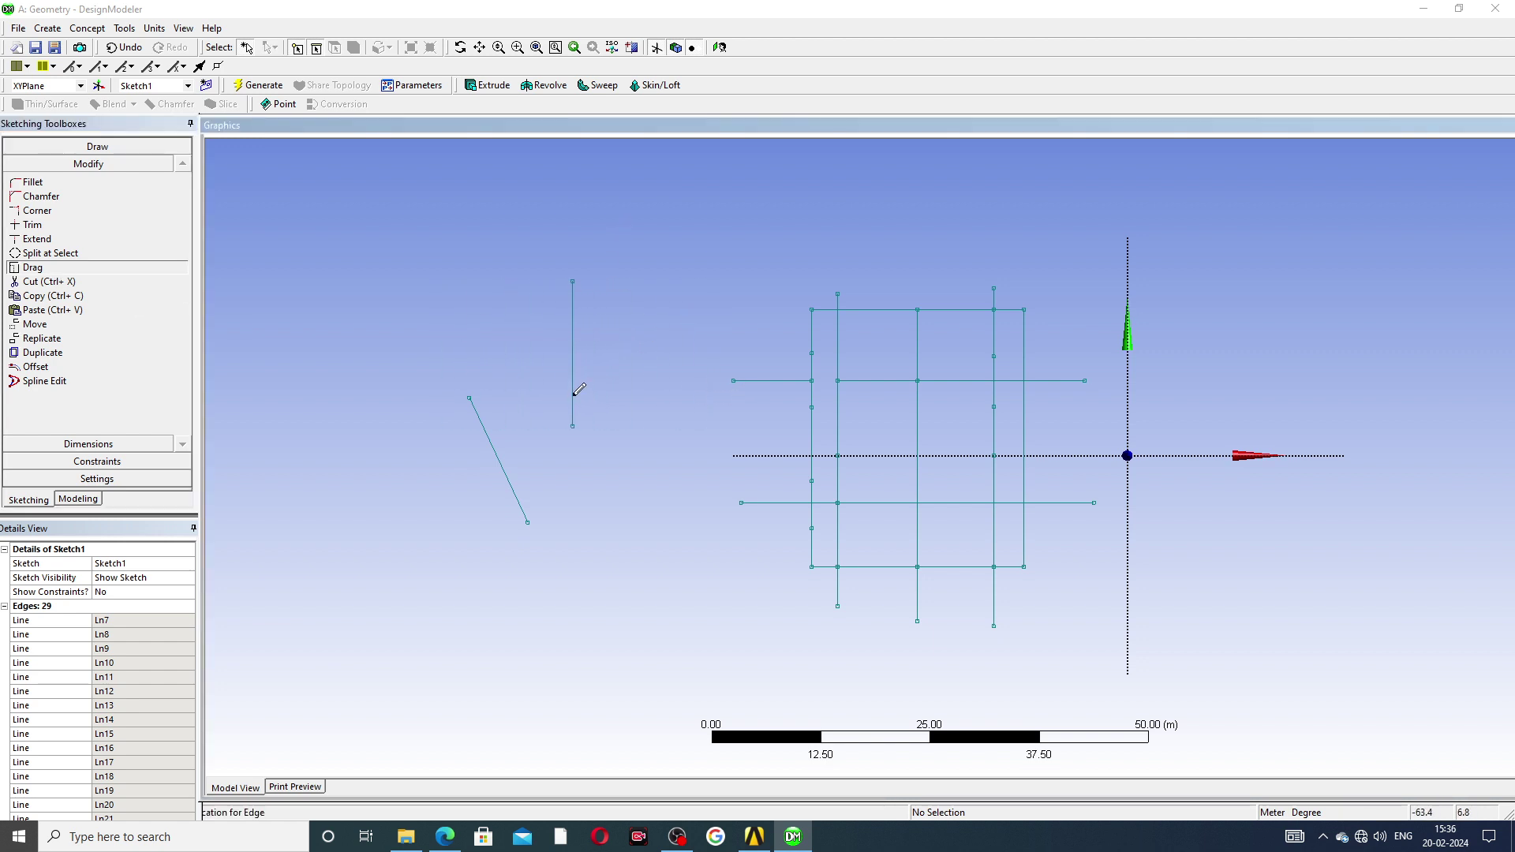
left_click(504, 455)
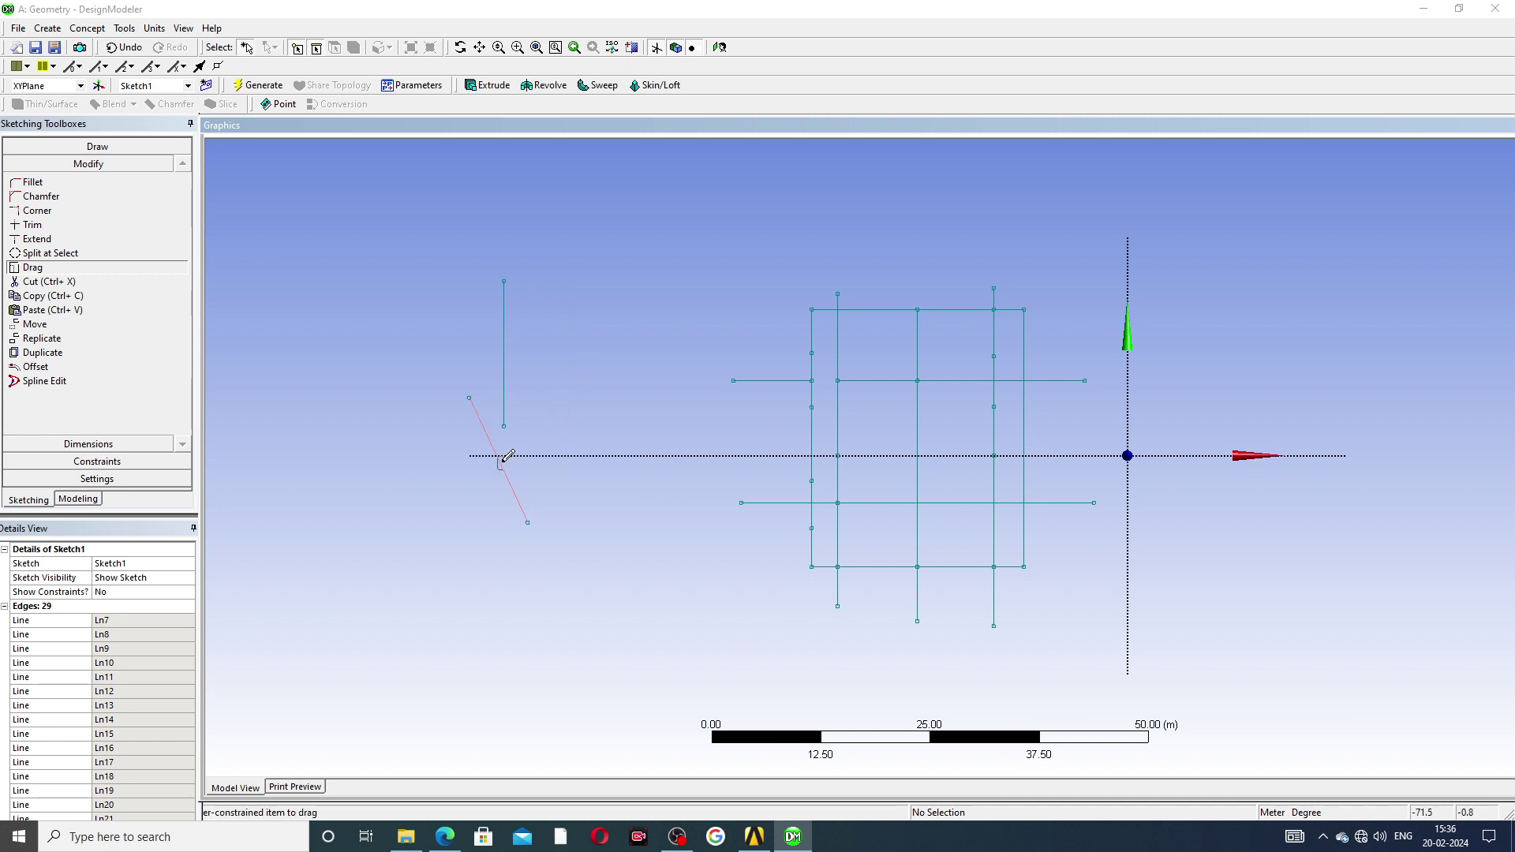
left_click(499, 455)
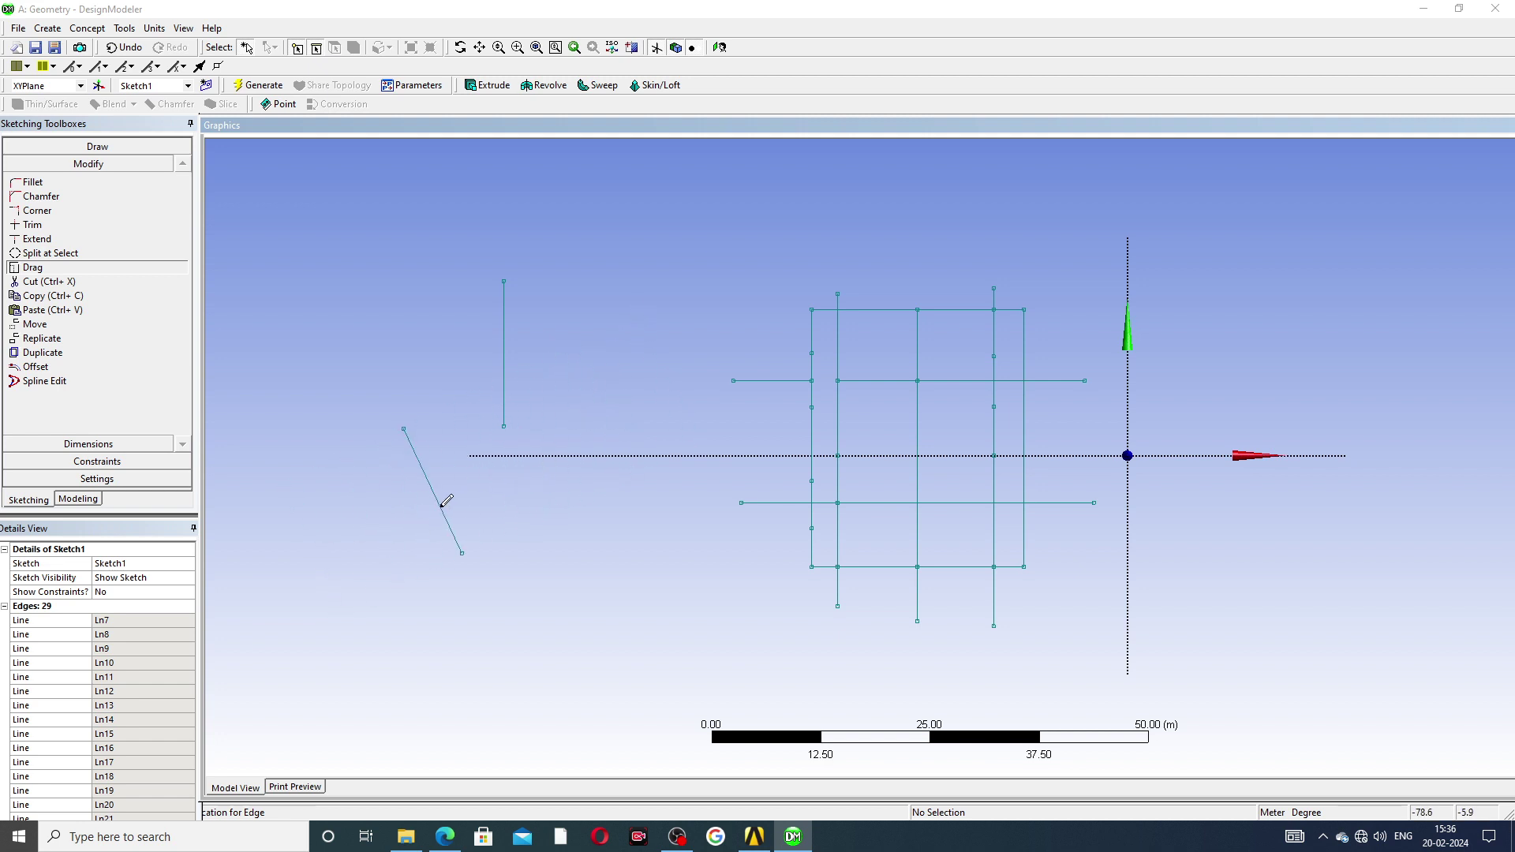
key("Escape")
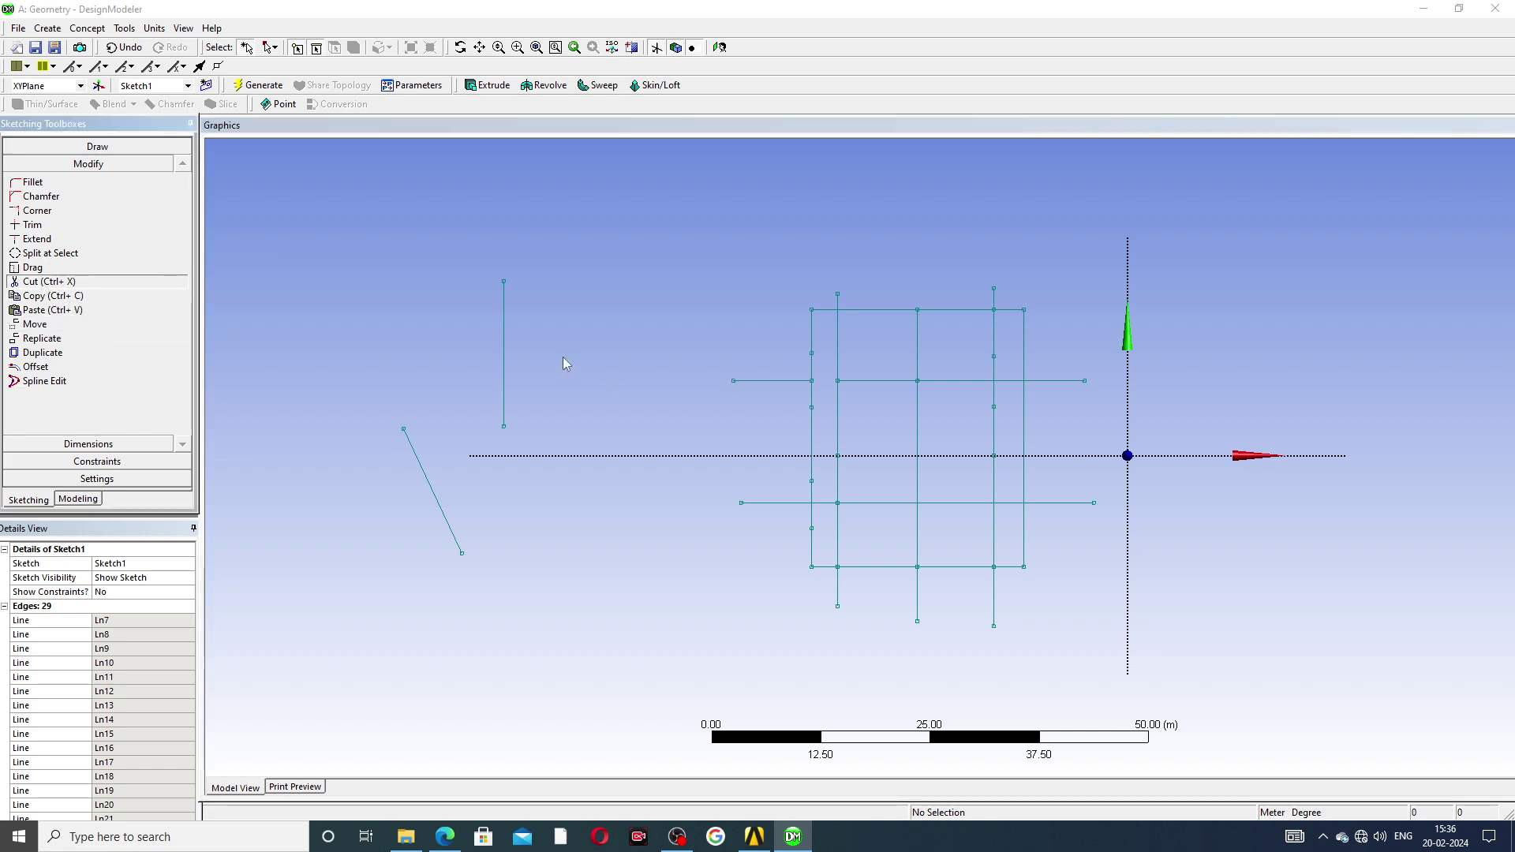
Select the vertical line and set its paste reference at the line's top end.
left_click(505, 320)
right_click(505, 320)
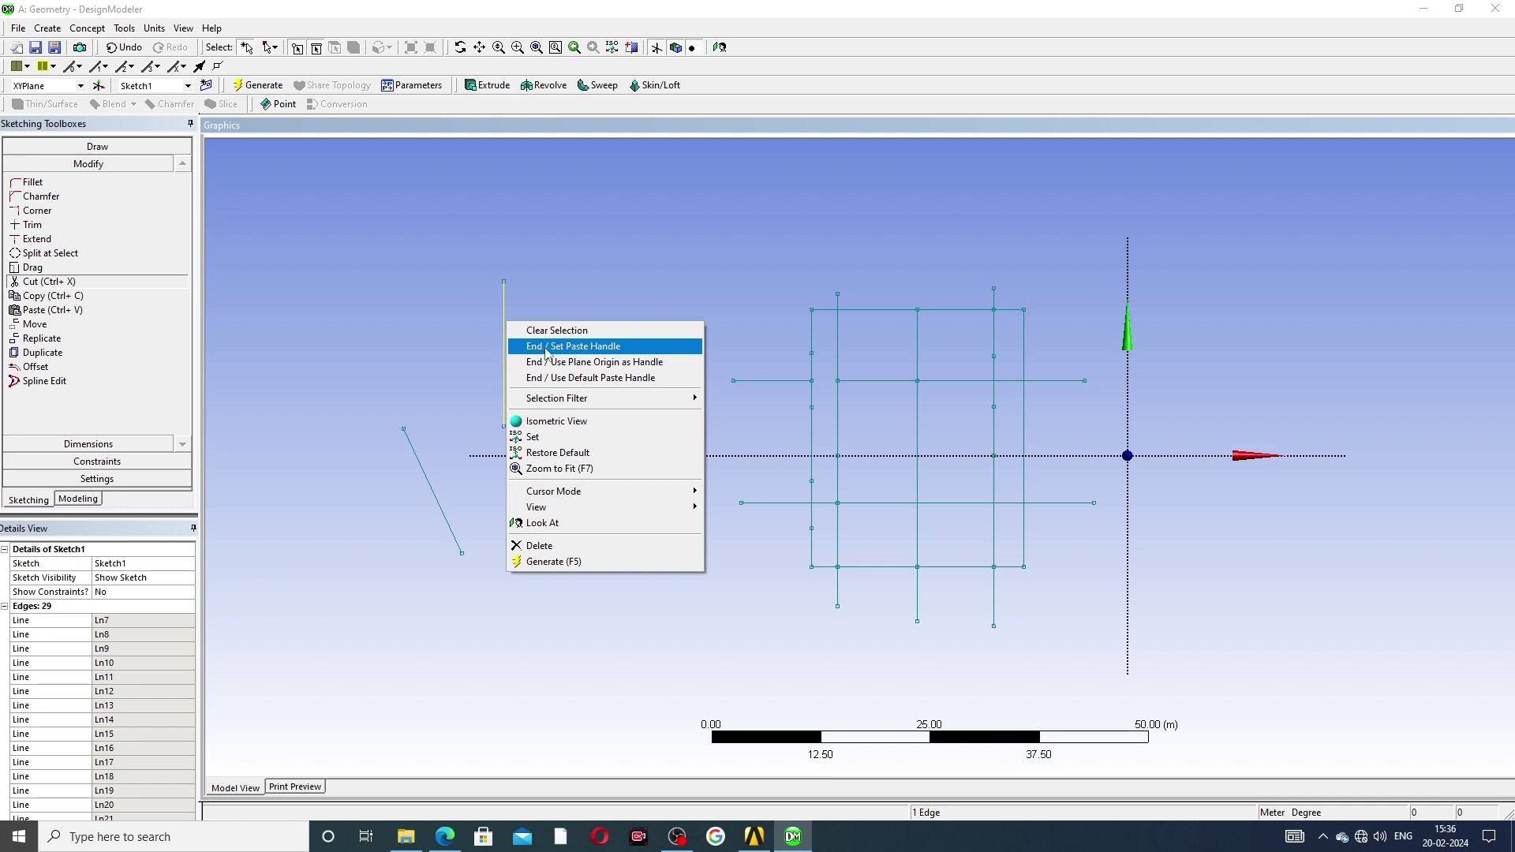
left_click(600, 349)
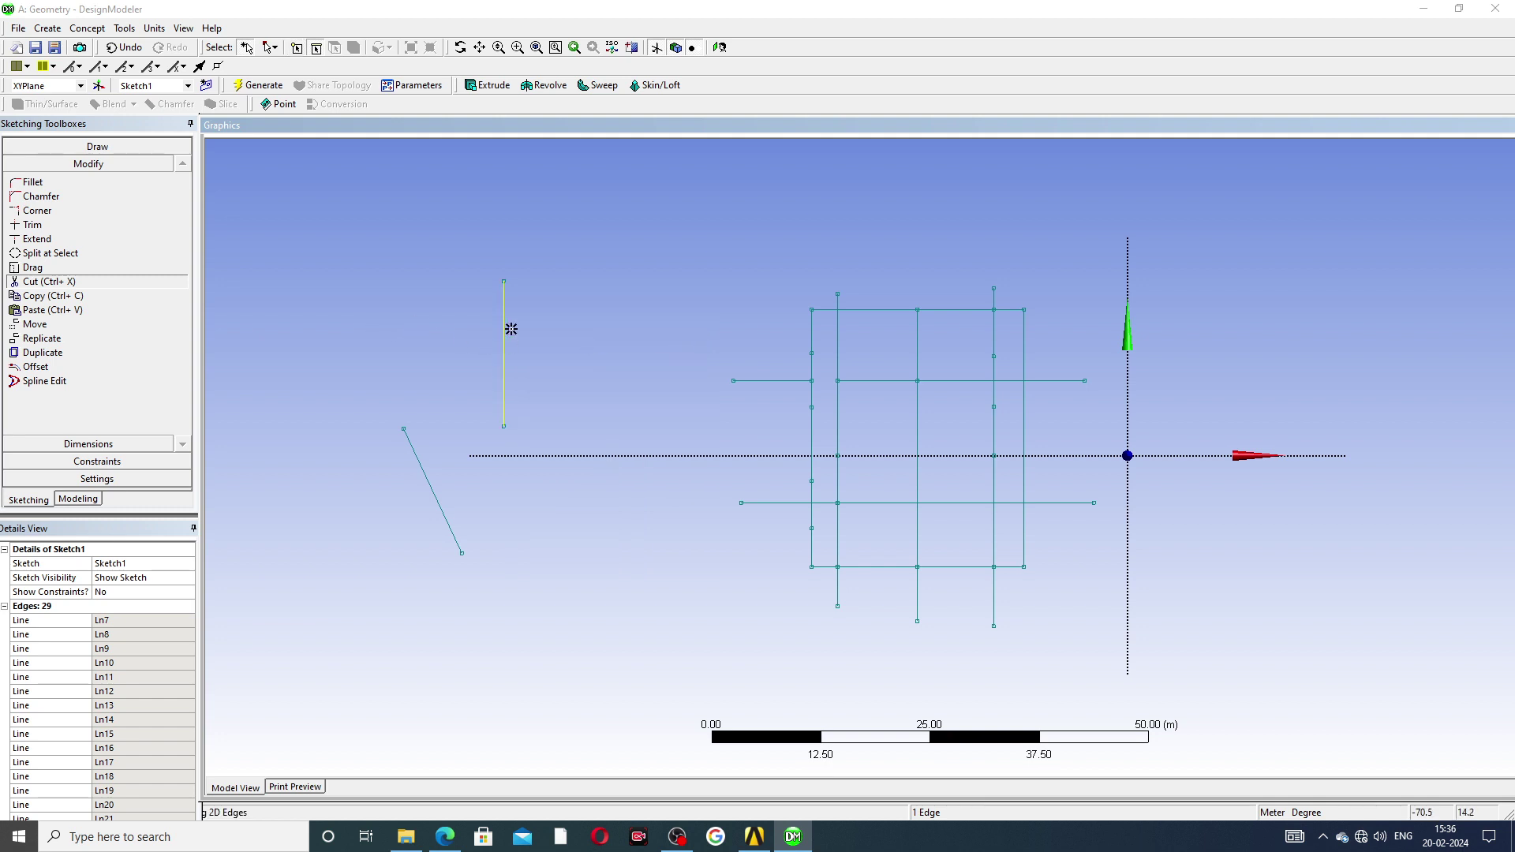
left_click(506, 284)
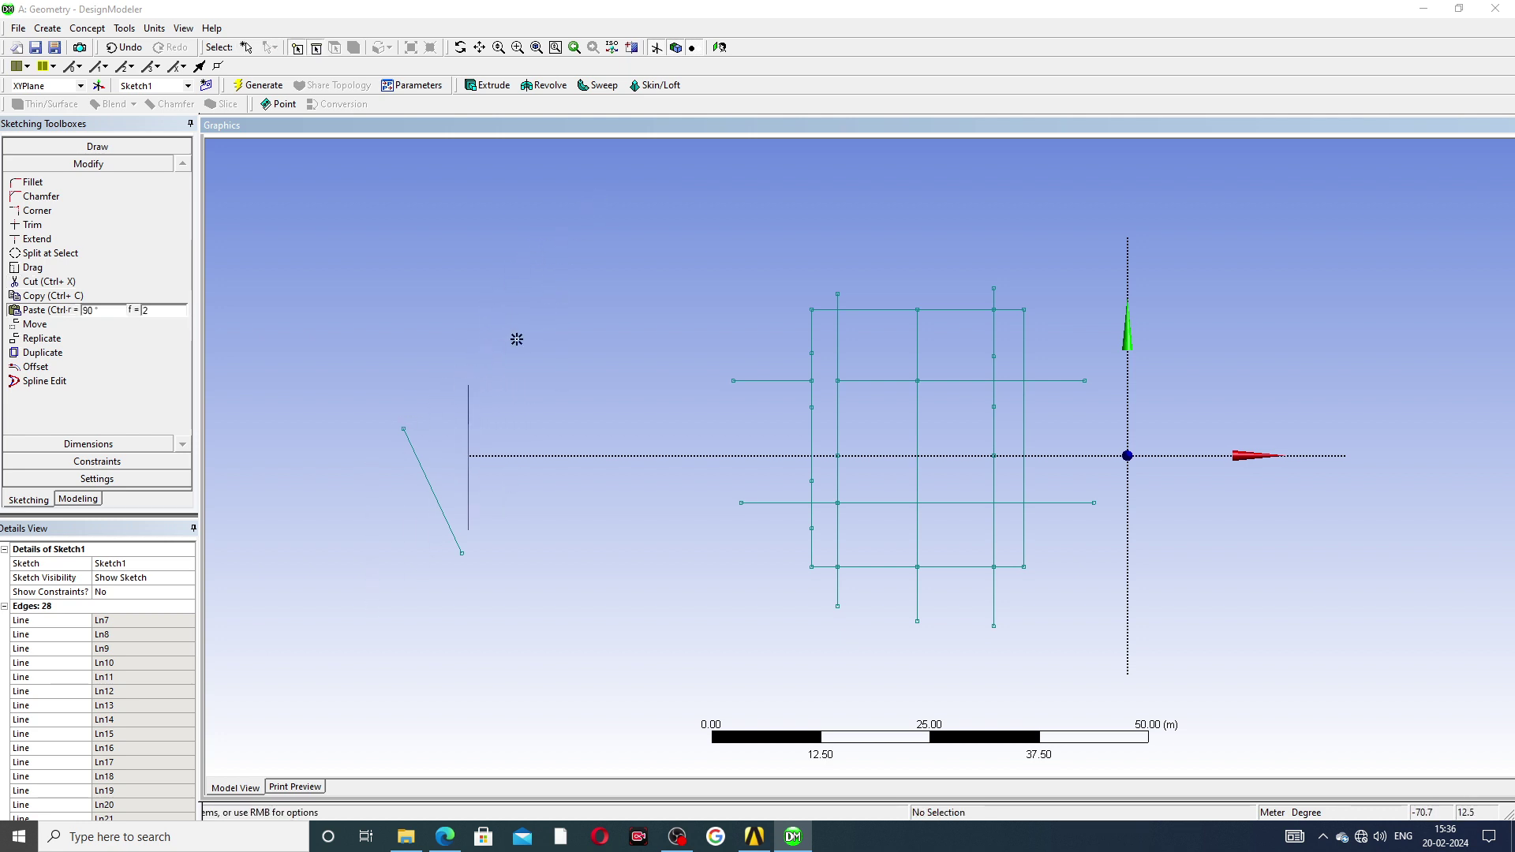
Paste copies of the vertical line at scattered spots left of the grid.
left_click(383, 472)
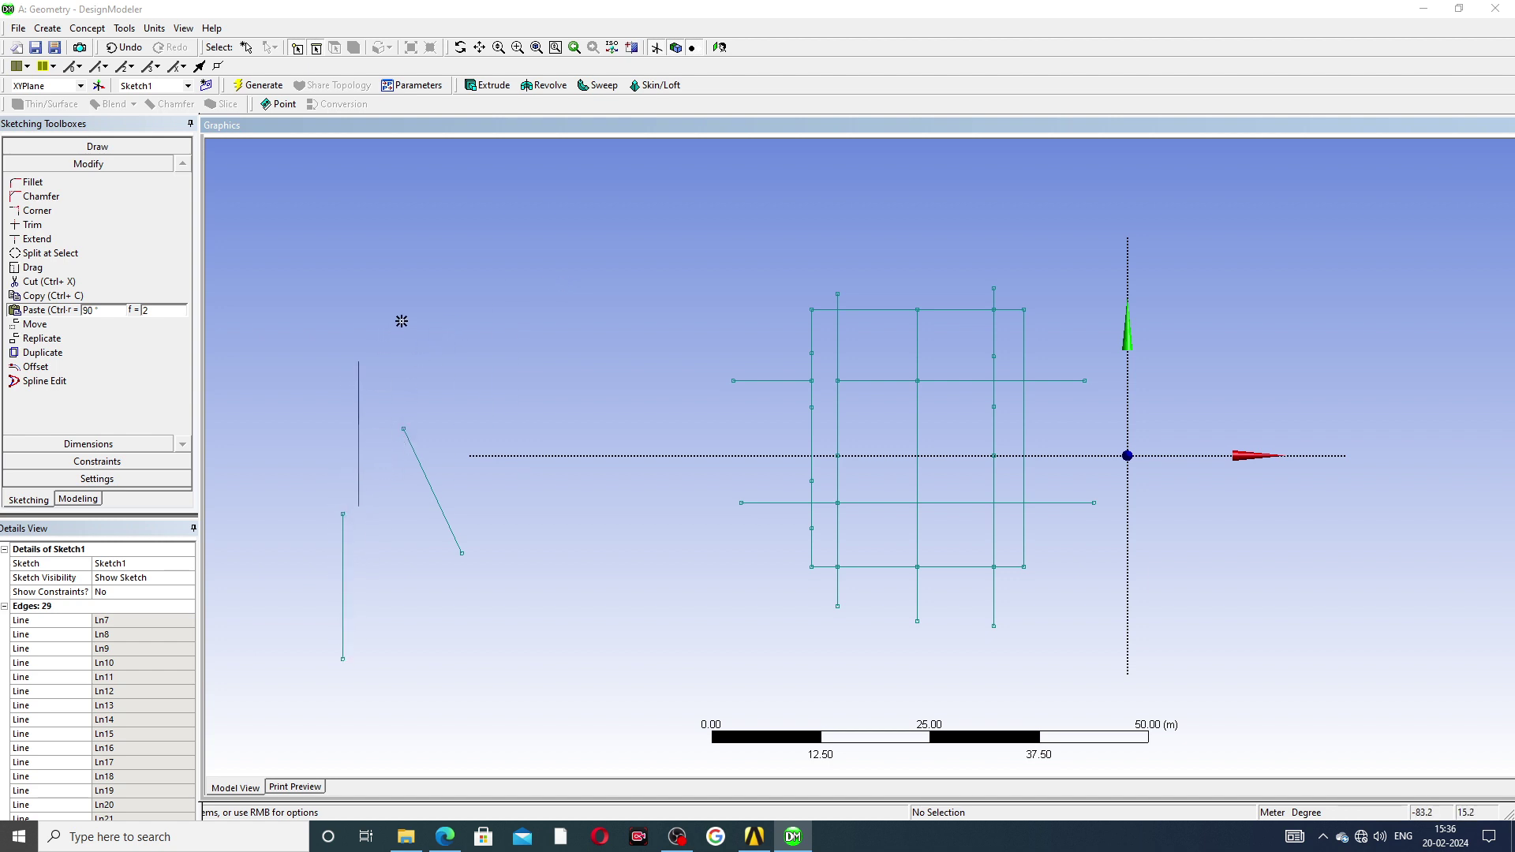
left_click(583, 456)
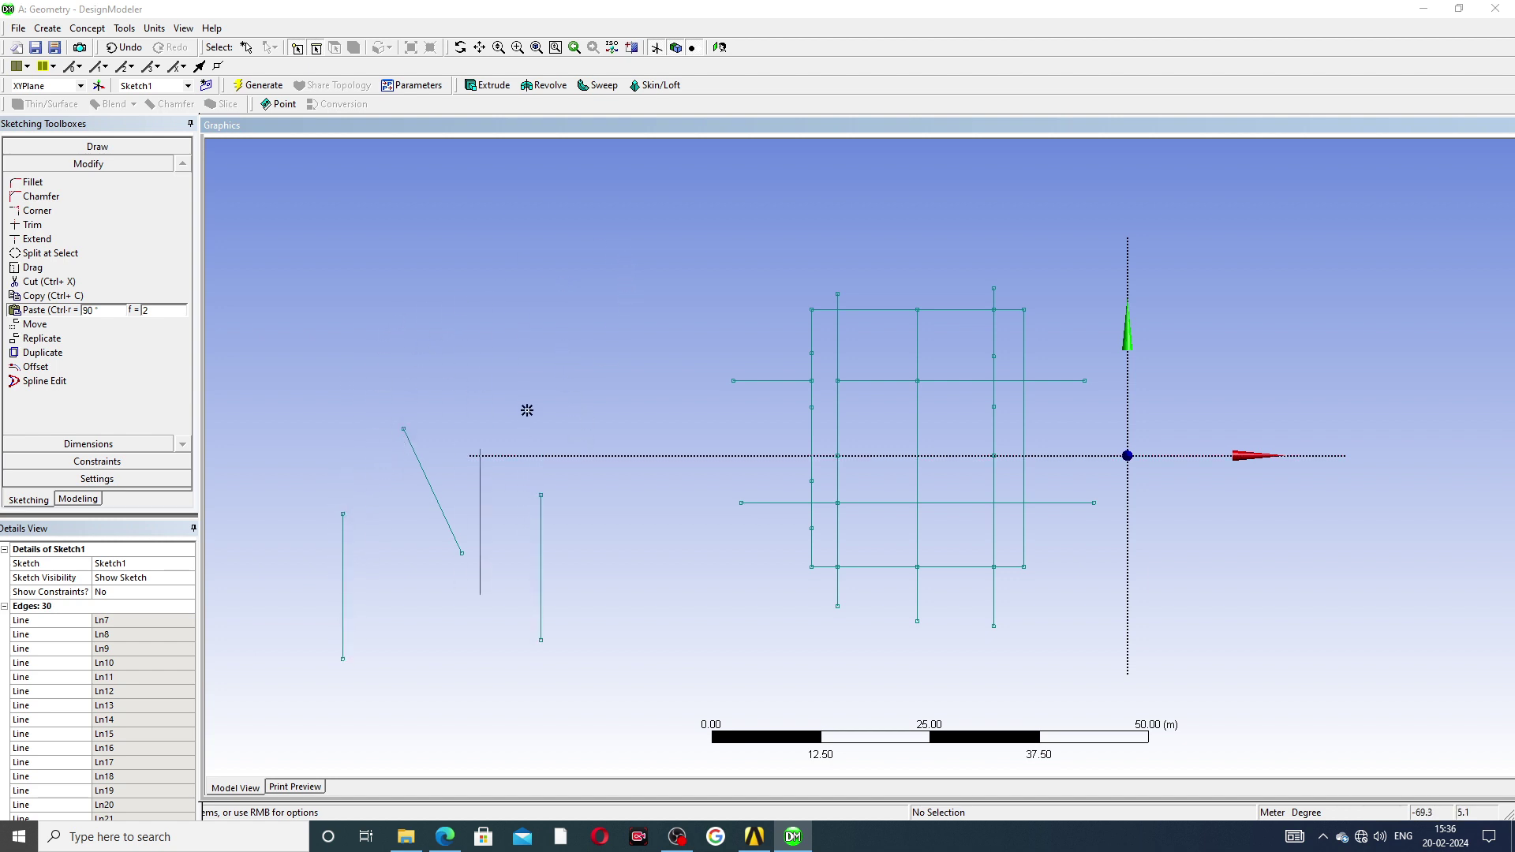
left_click(653, 497)
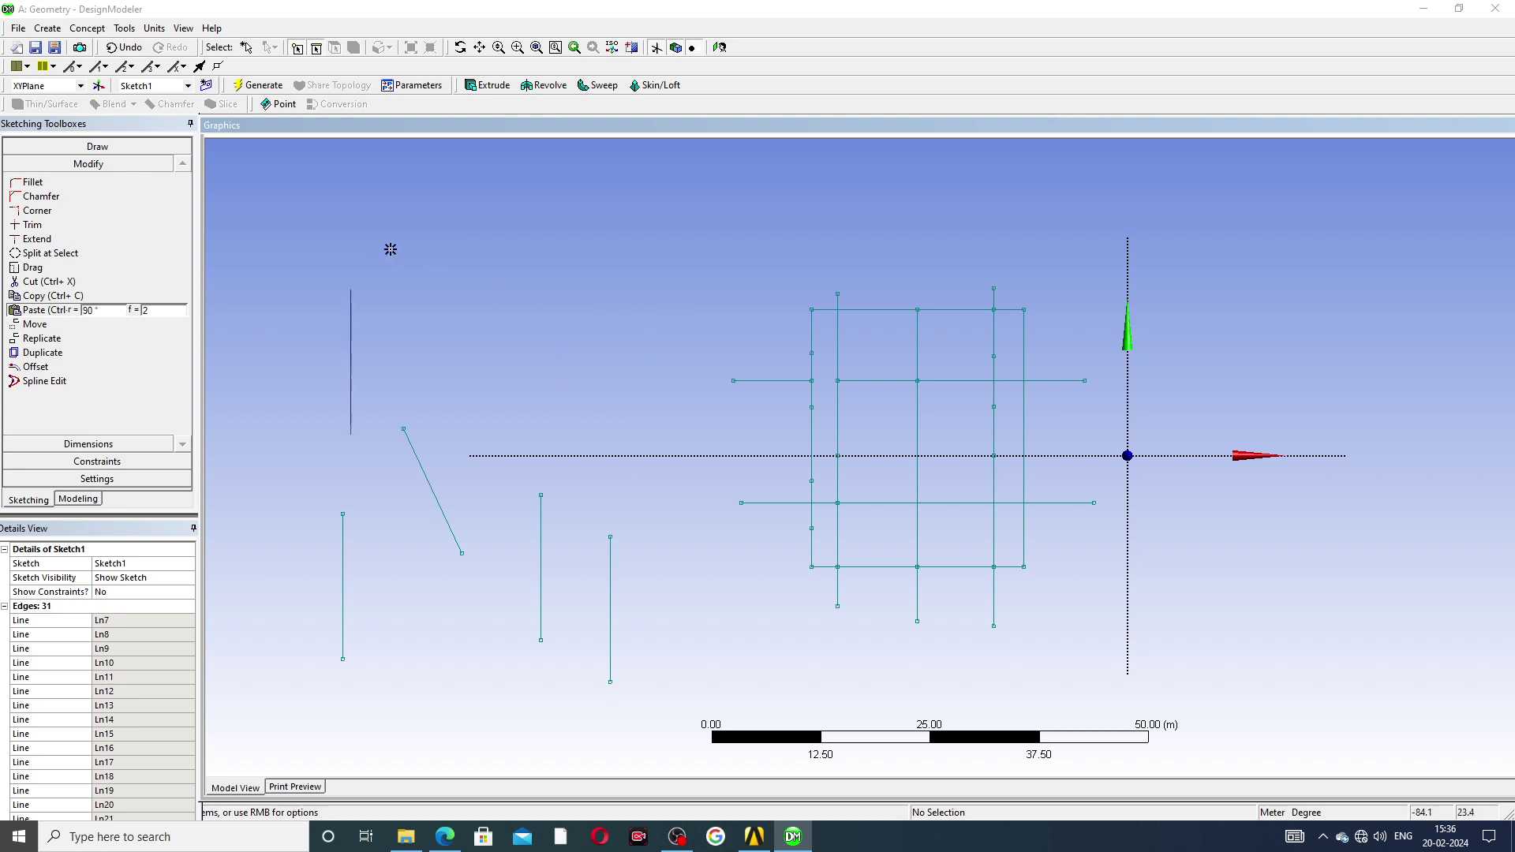
left_click(341, 266)
left_click(383, 292)
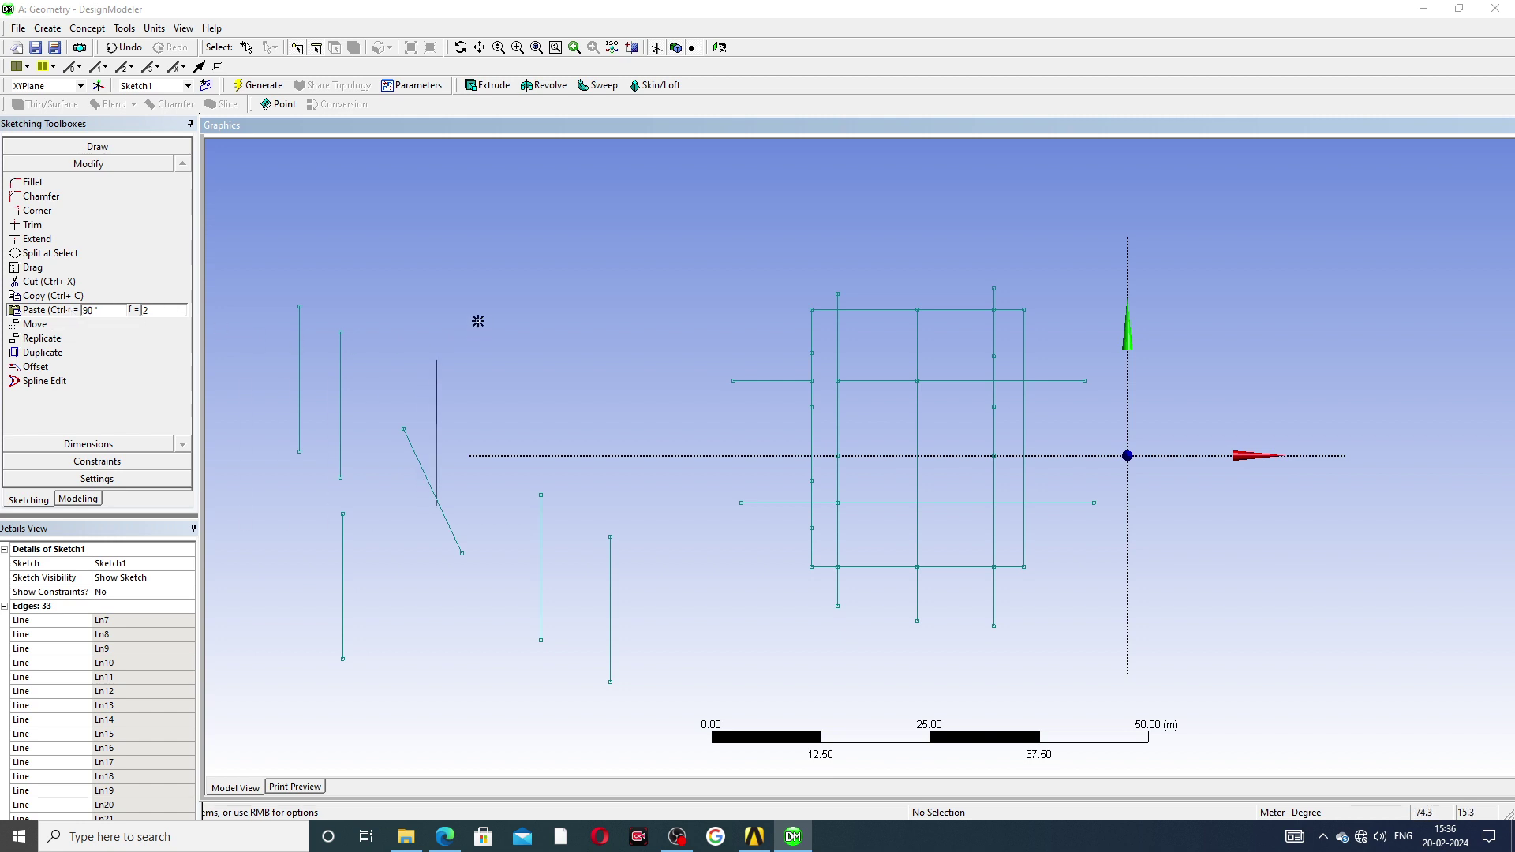
key("Escape")
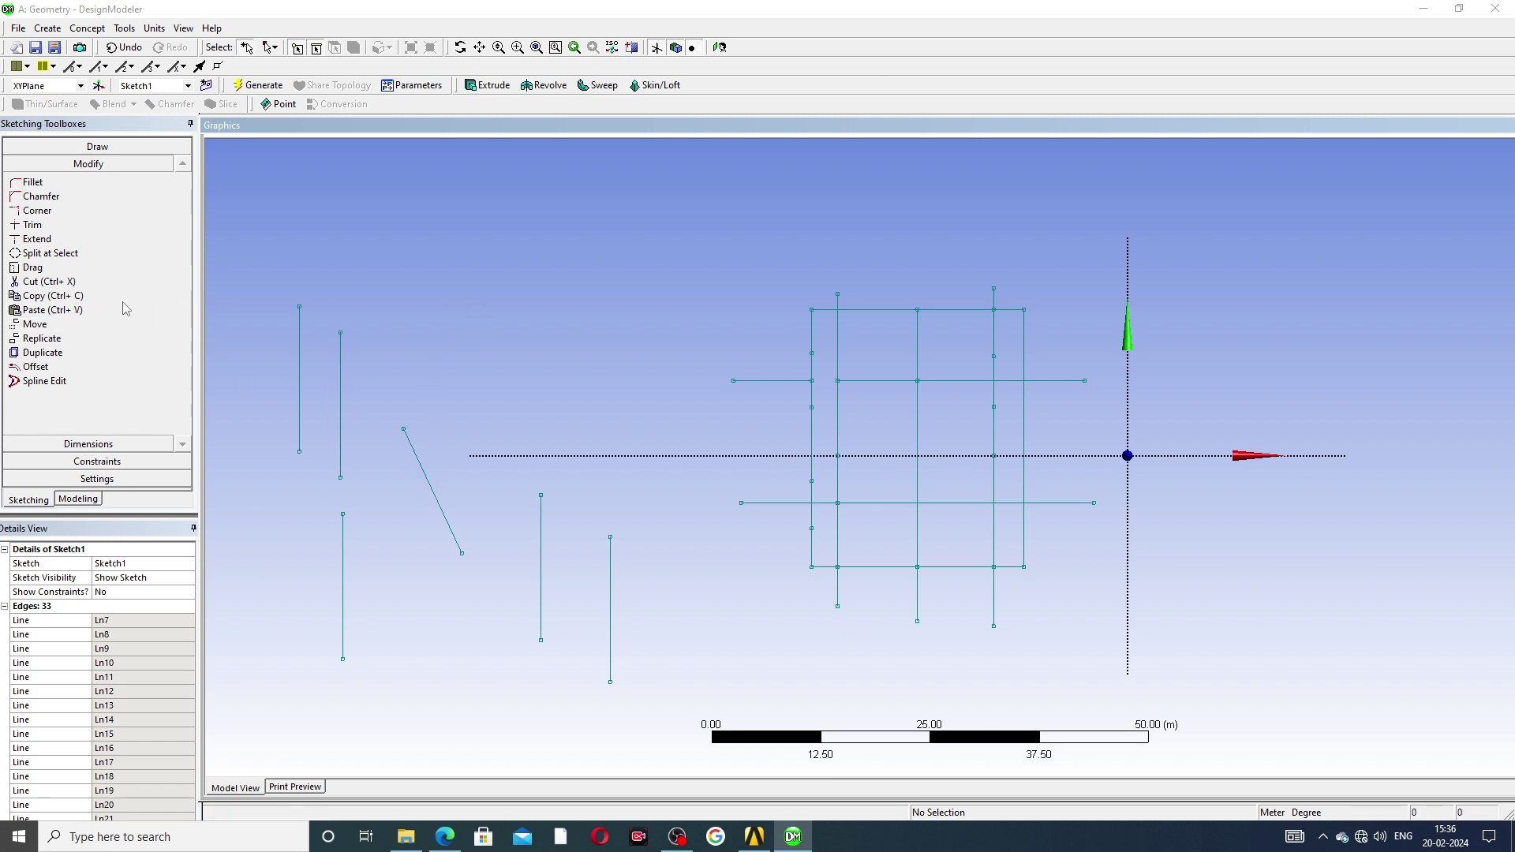
Copy a left vertical line with its paste handle at the top end.
left_click(60, 297)
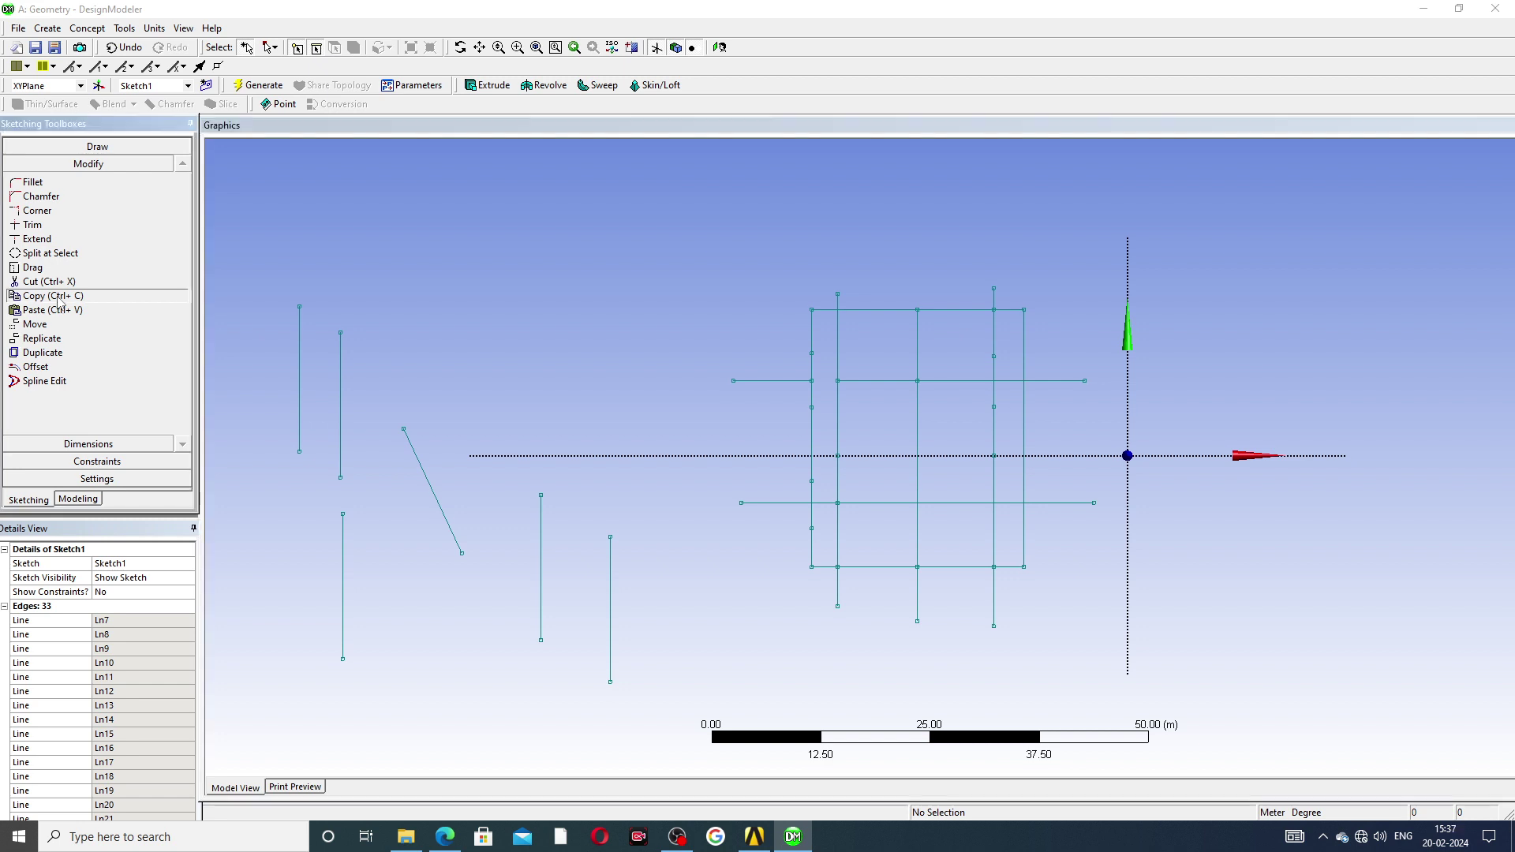
left_click(341, 358)
right_click(340, 359)
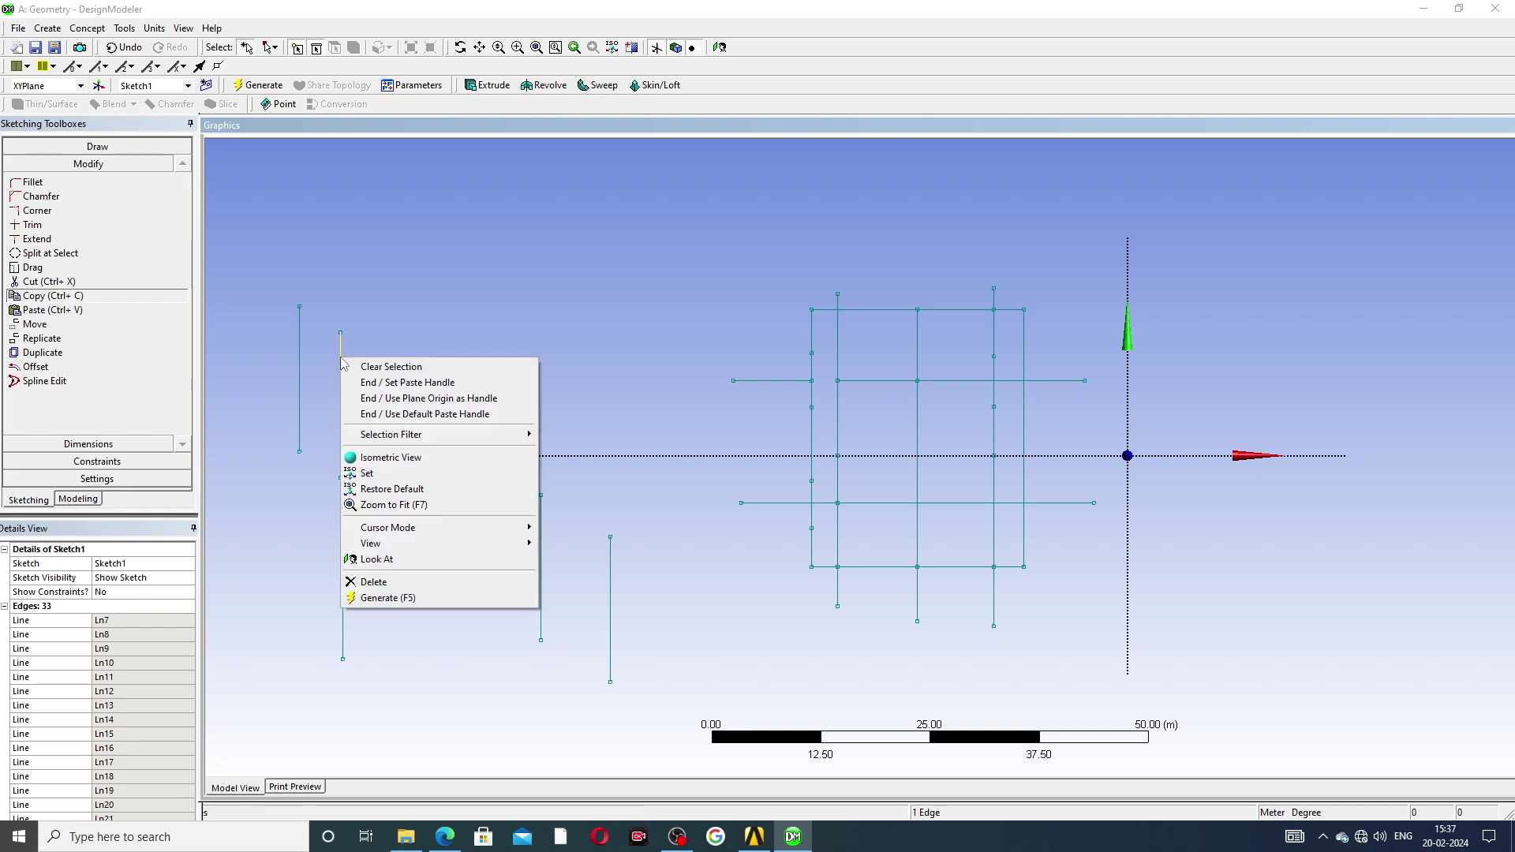
left_click(411, 383)
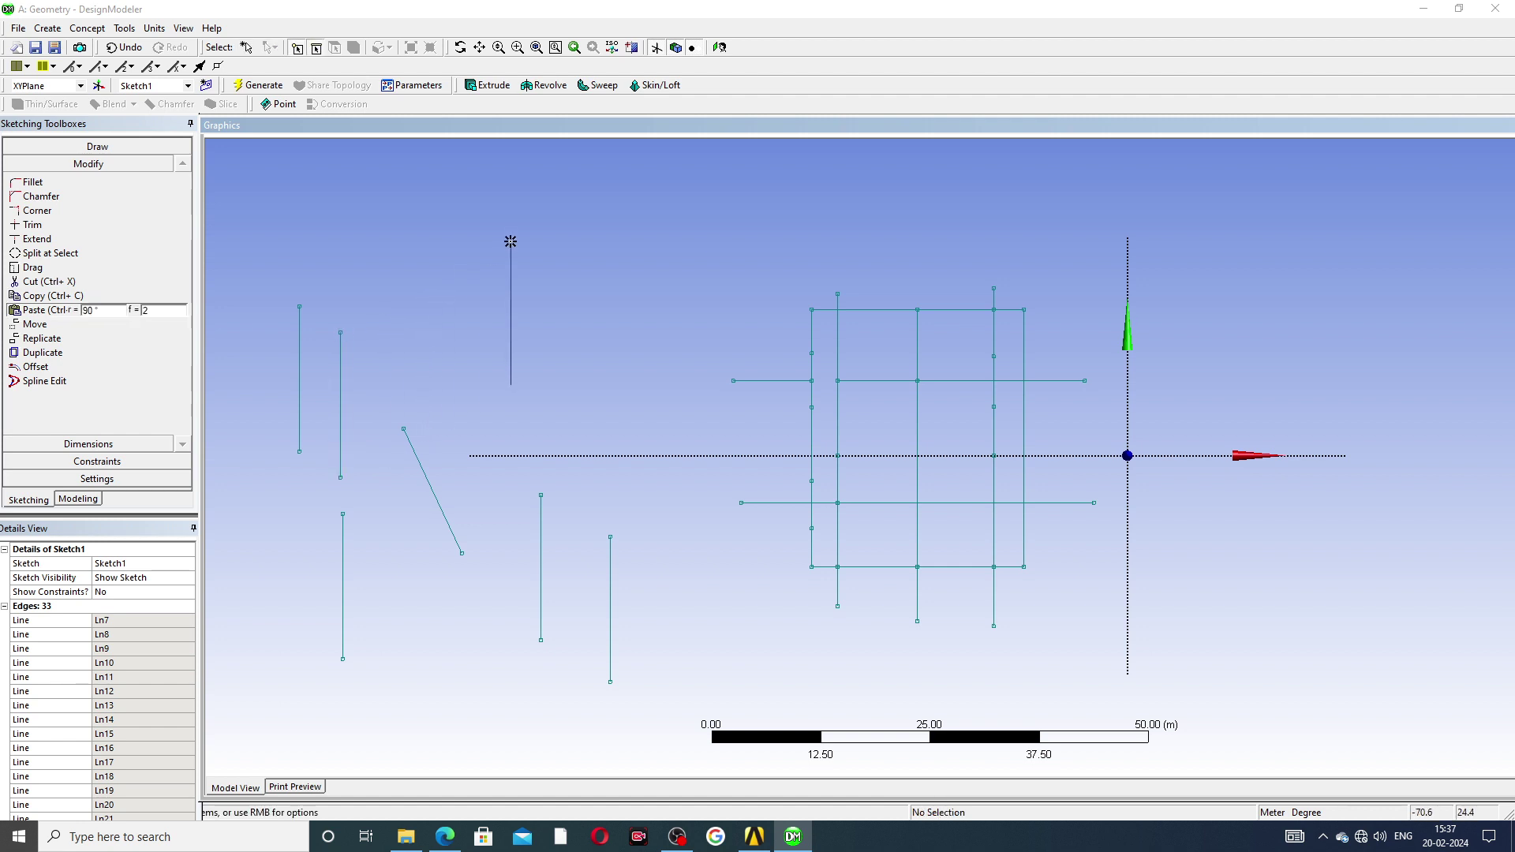
Paste six copies of the line in a row across the upper left, reaching 39 edges.
left_click(511, 241)
left_click(612, 250)
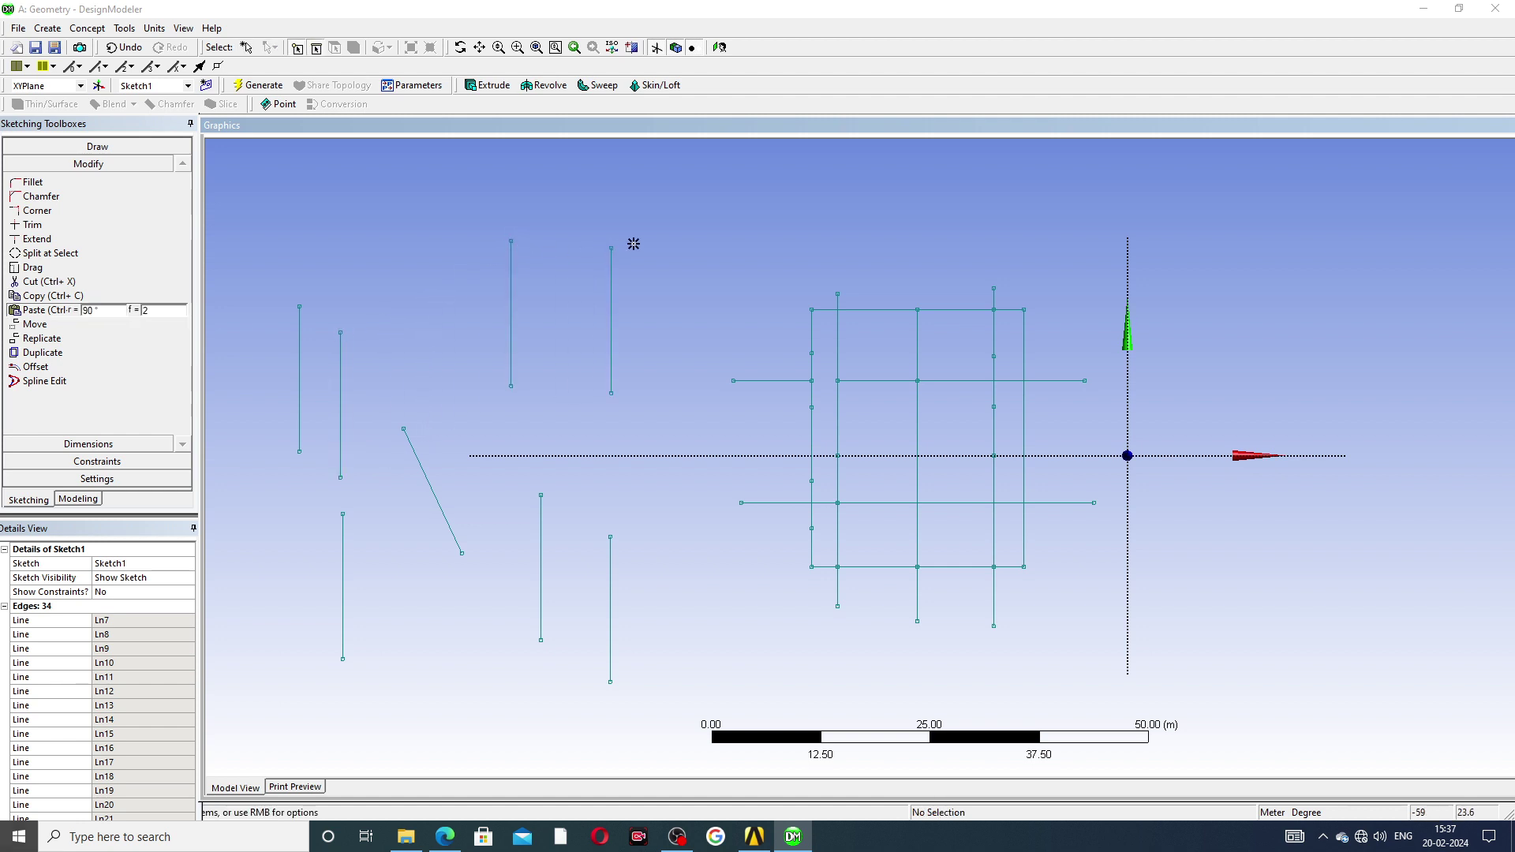
left_click(698, 248)
left_click(450, 244)
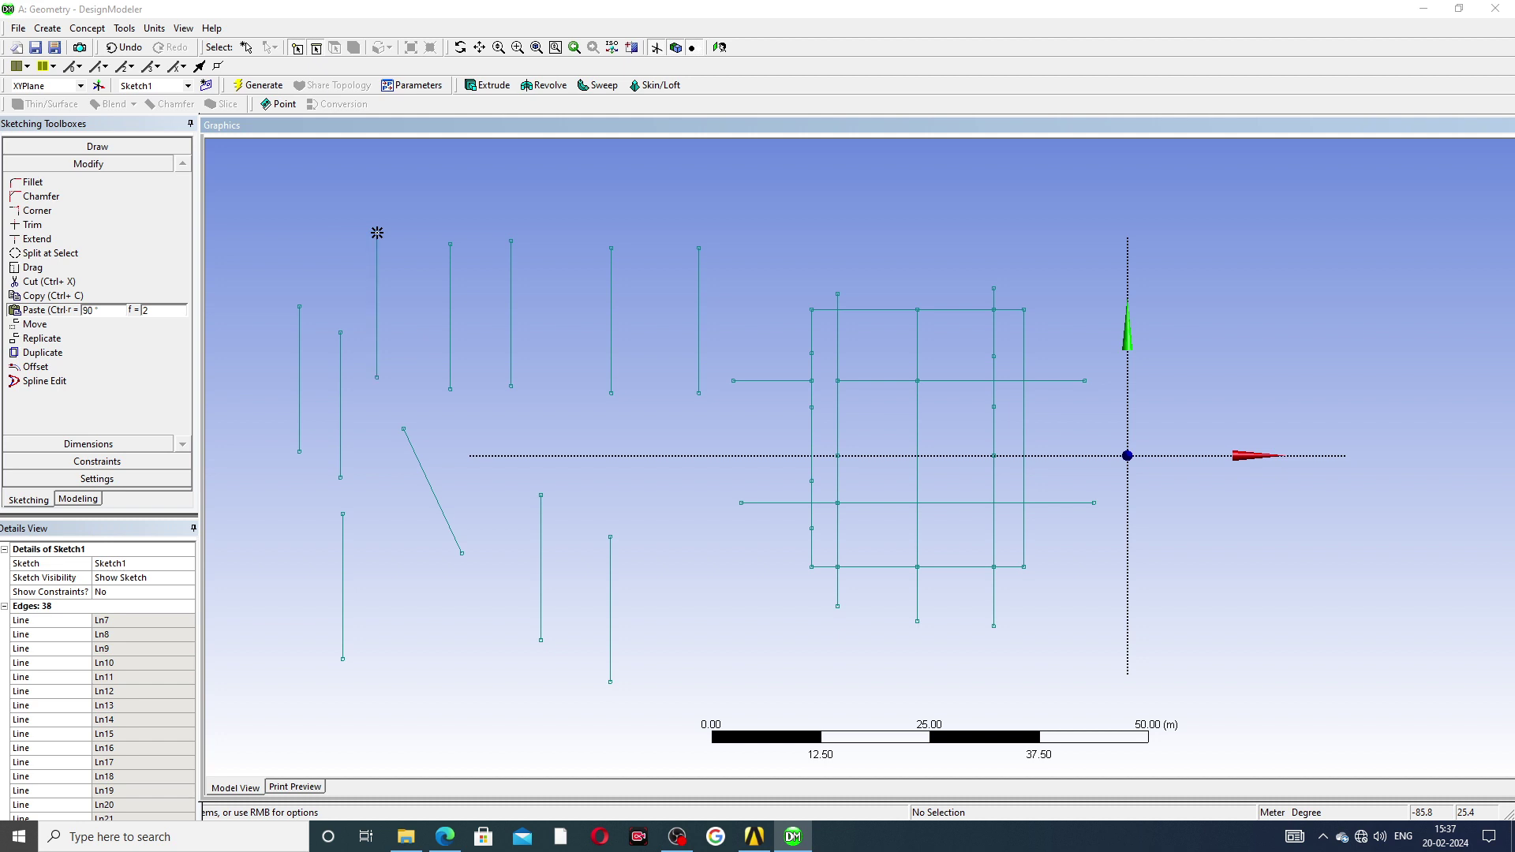
left_click(380, 233)
right_click(533, 257)
left_click(533, 242)
key("Escape")
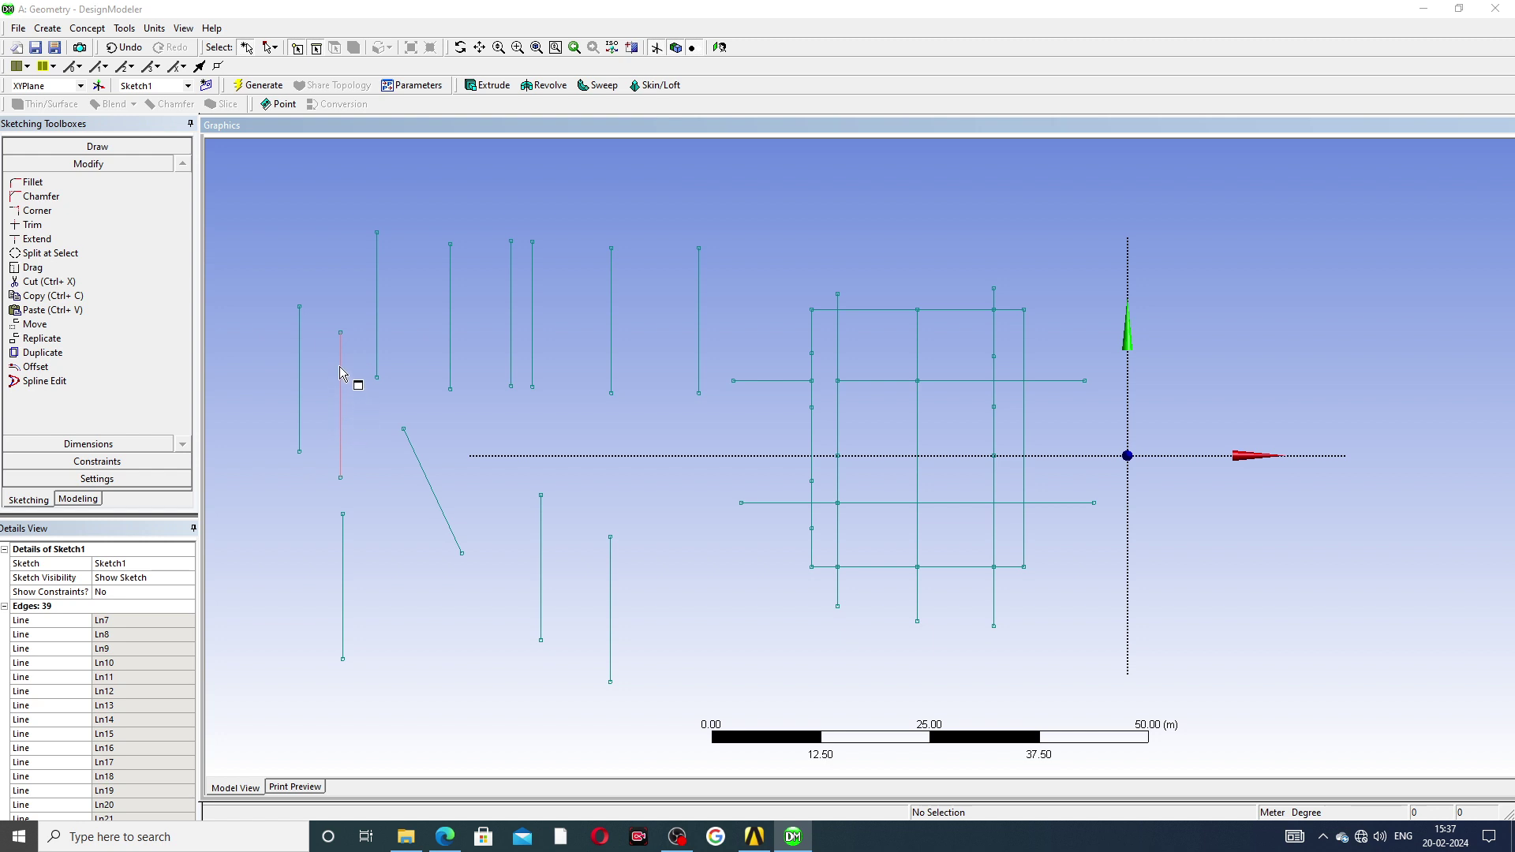
Cut the left vertical line with its paste handle at the top end.
left_click(49, 283)
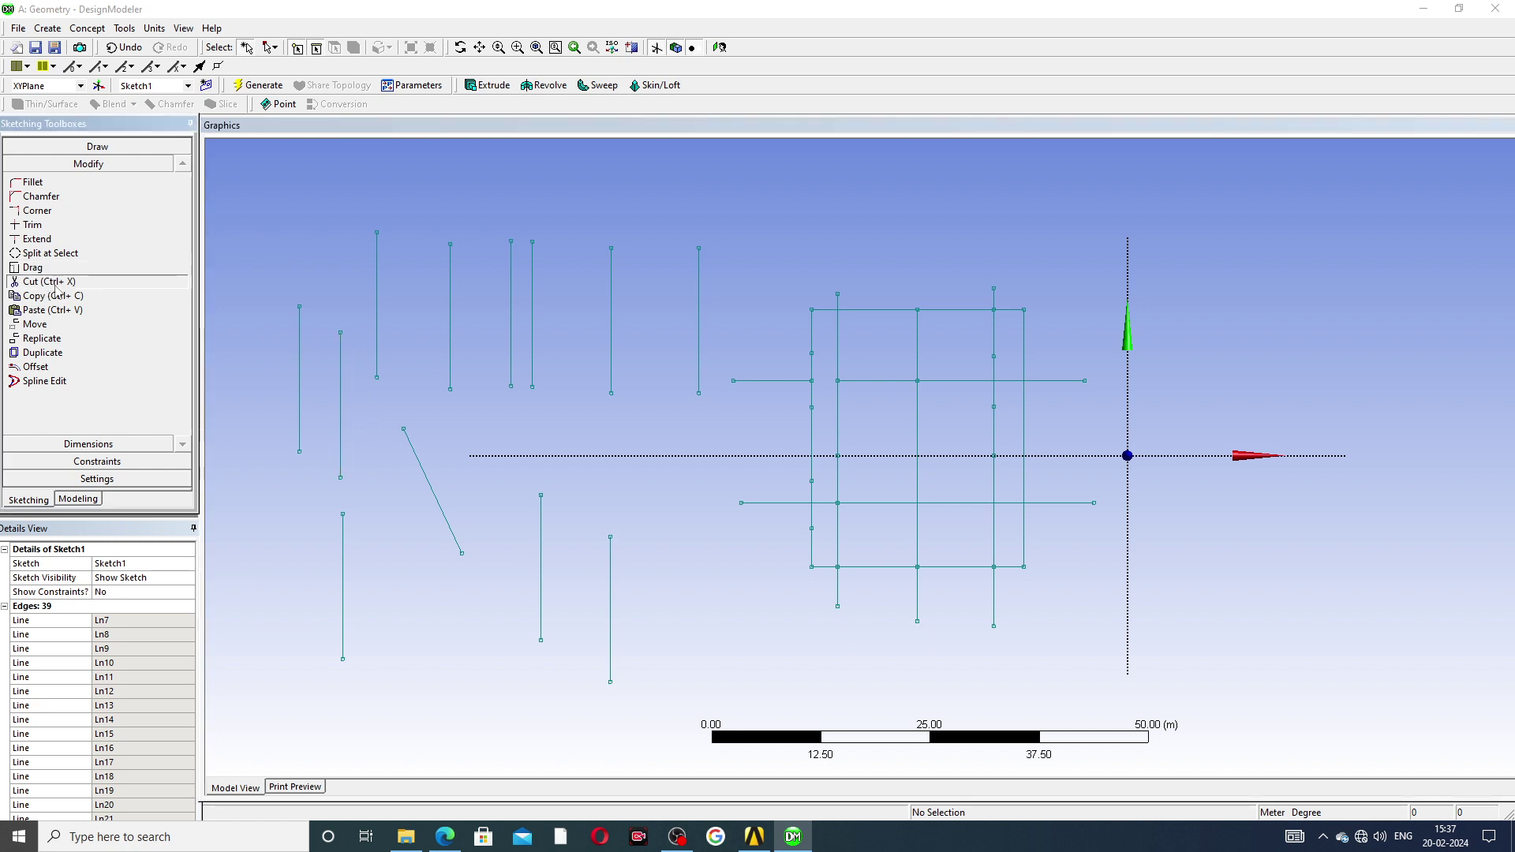
left_click(341, 366)
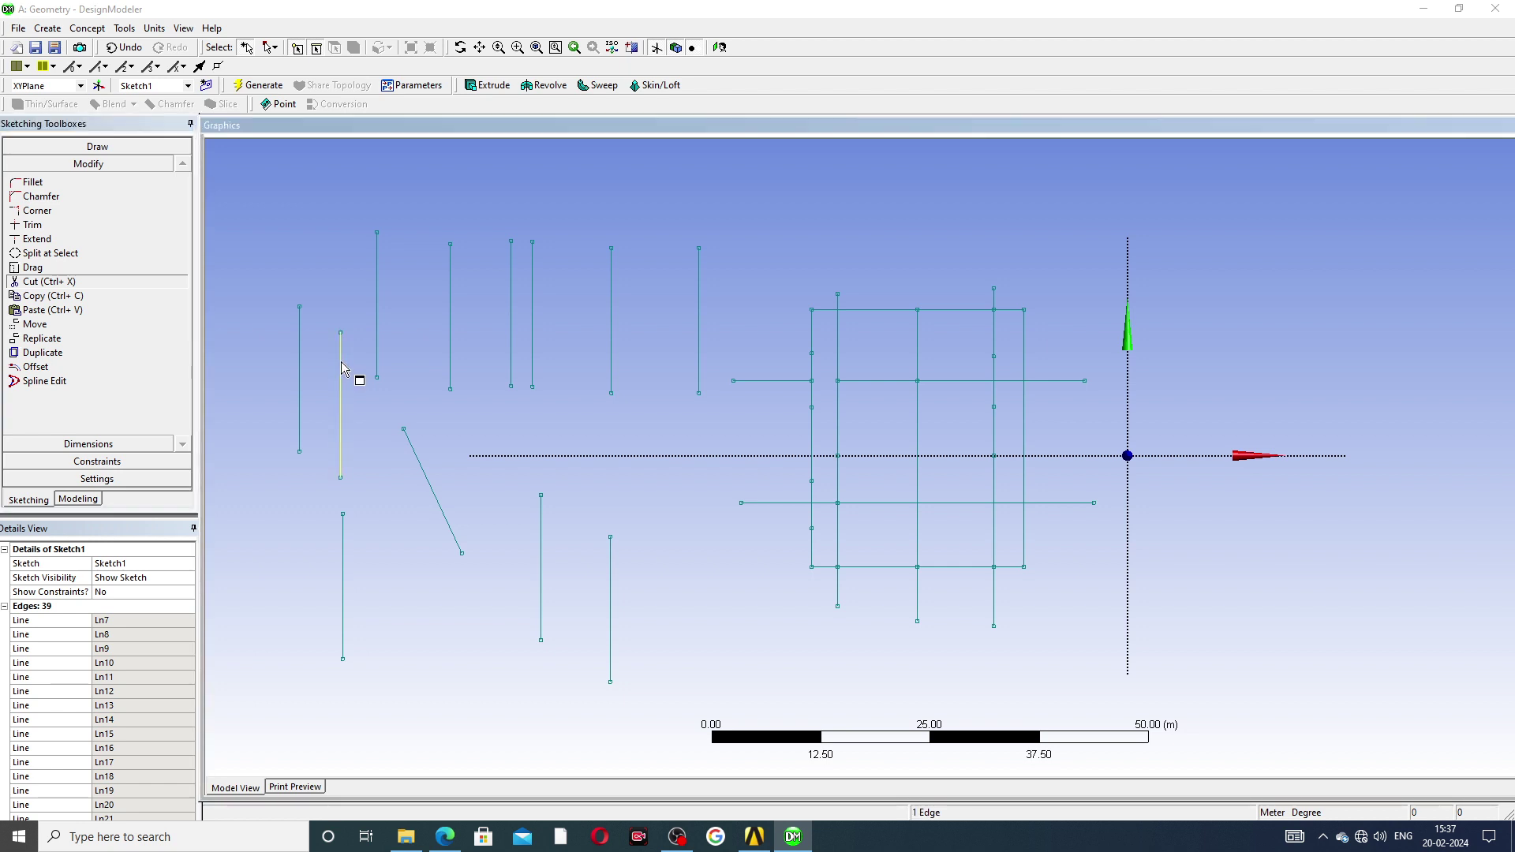
right_click(341, 363)
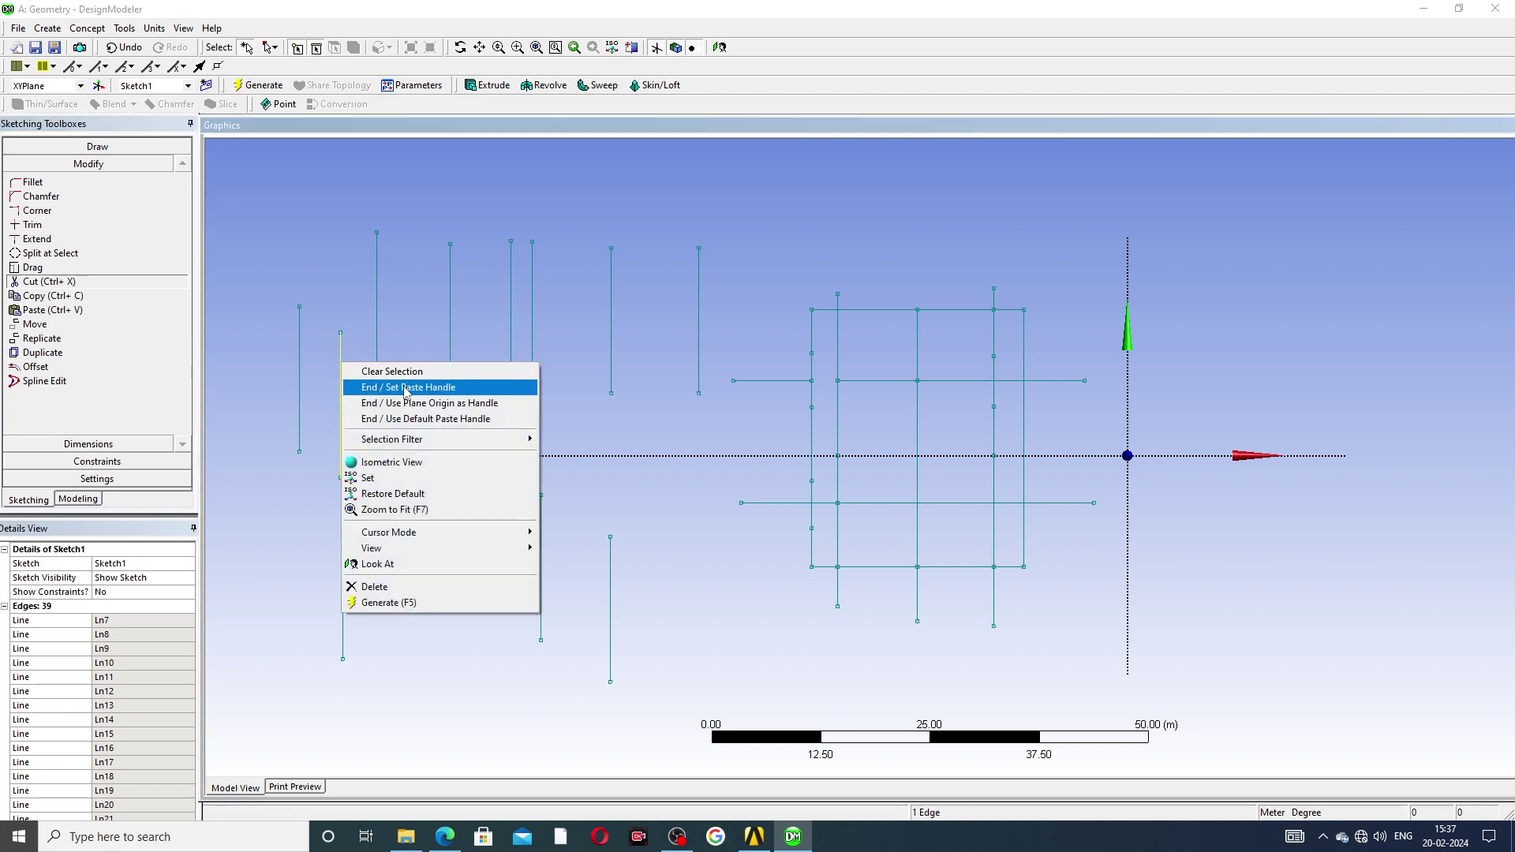
left_click(408, 388)
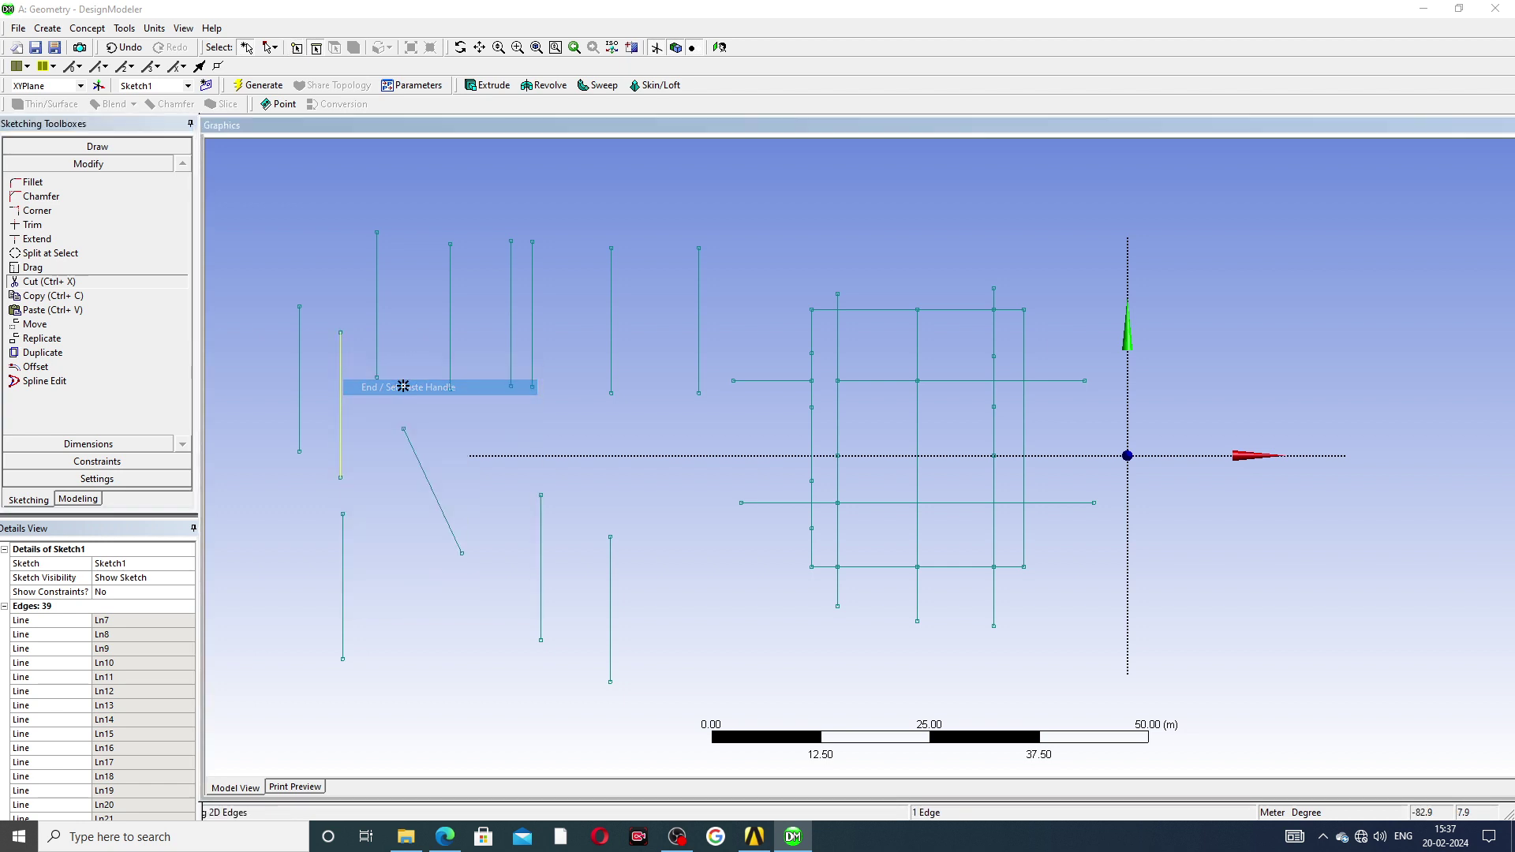
left_click(341, 331)
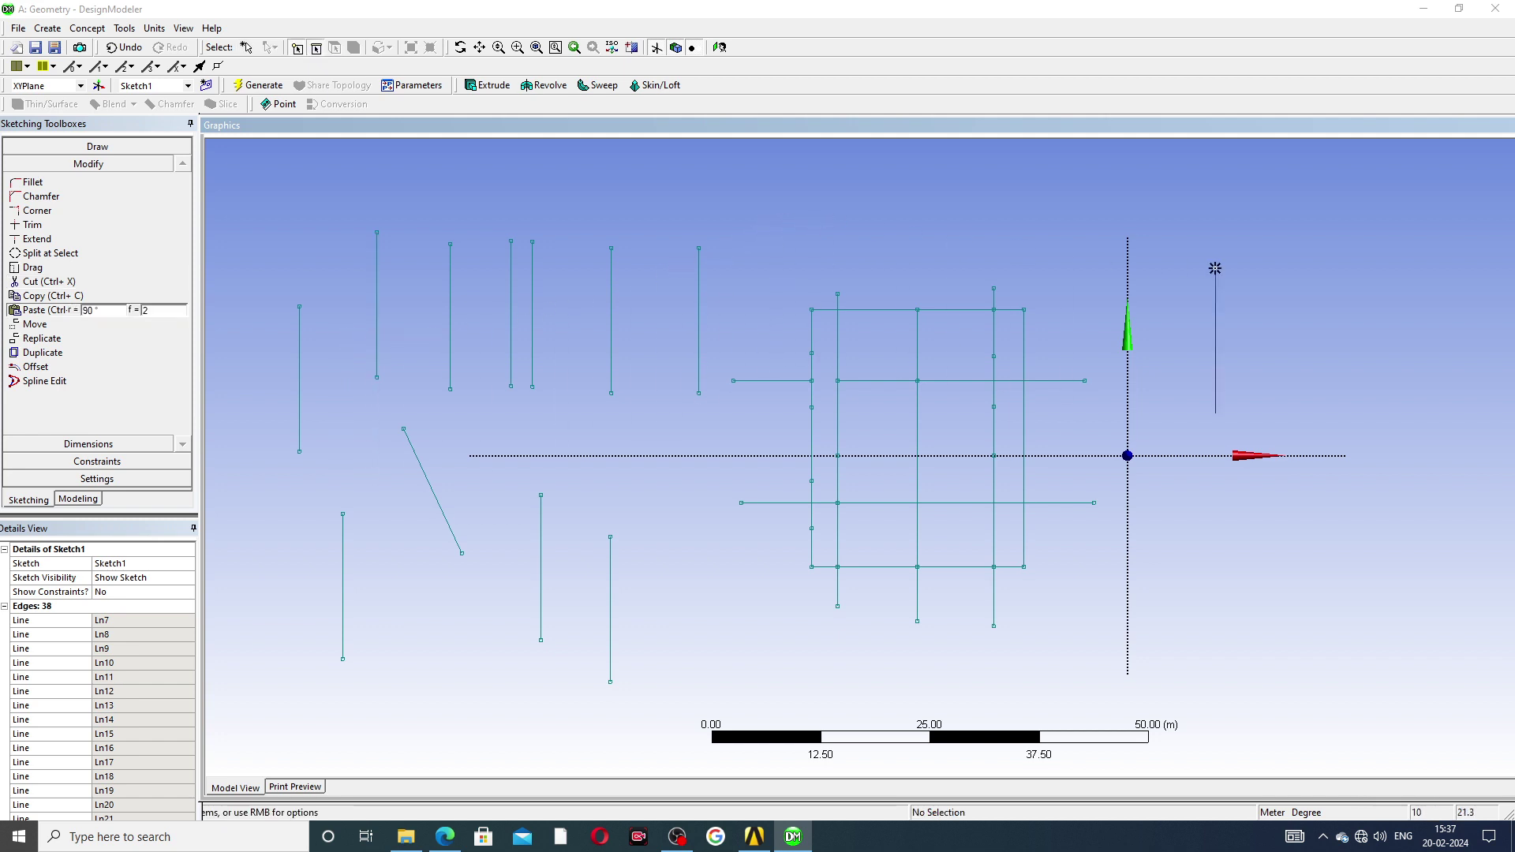
Paste four copies of the cut line right of the vertical axis.
left_click(1332, 222)
left_click(1251, 252)
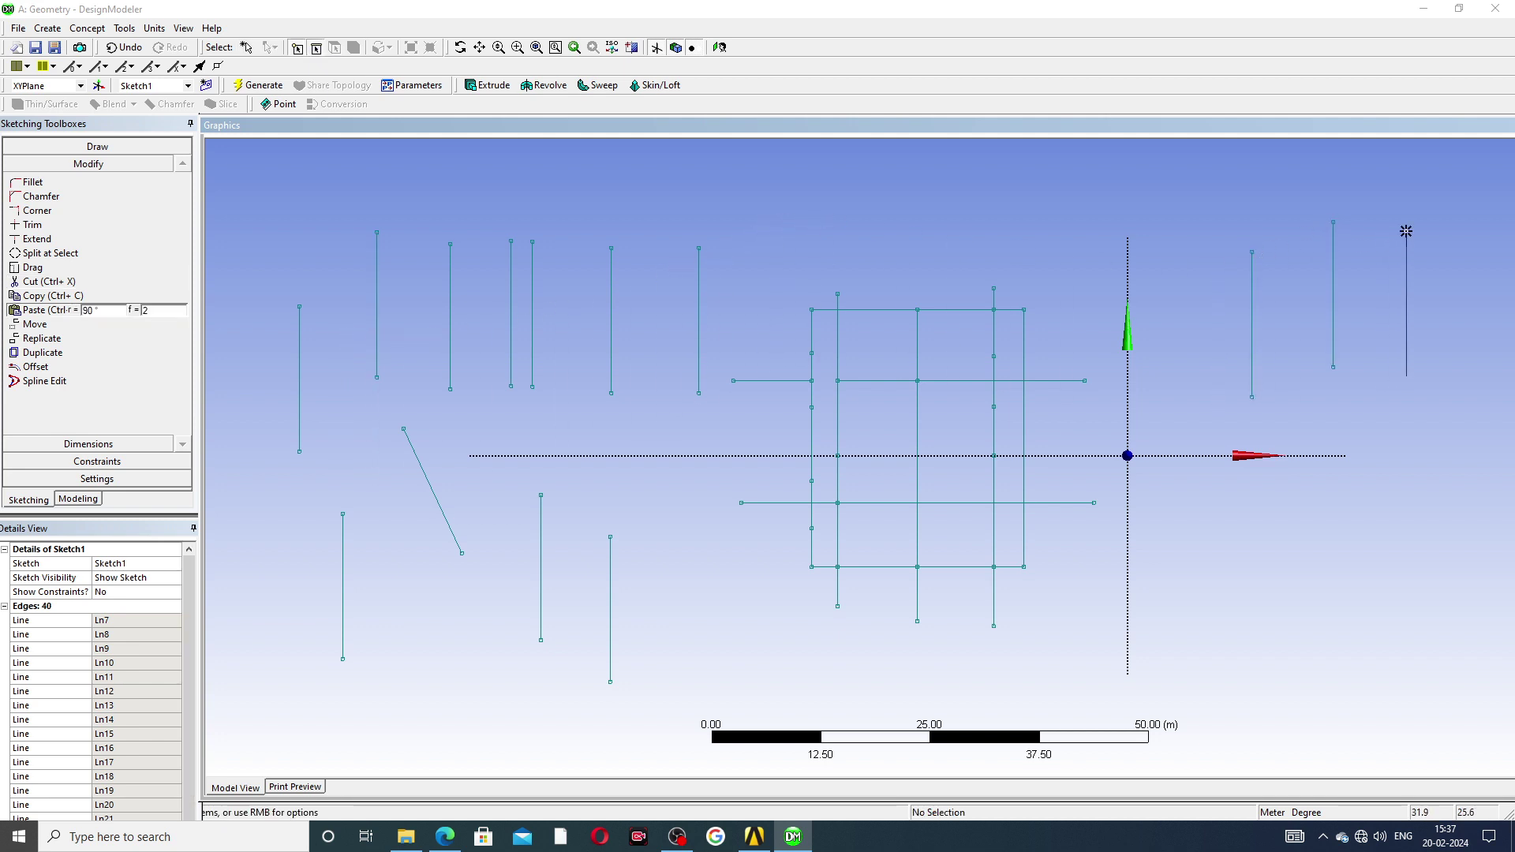
left_click(1406, 231)
left_click(1426, 399)
key("Escape")
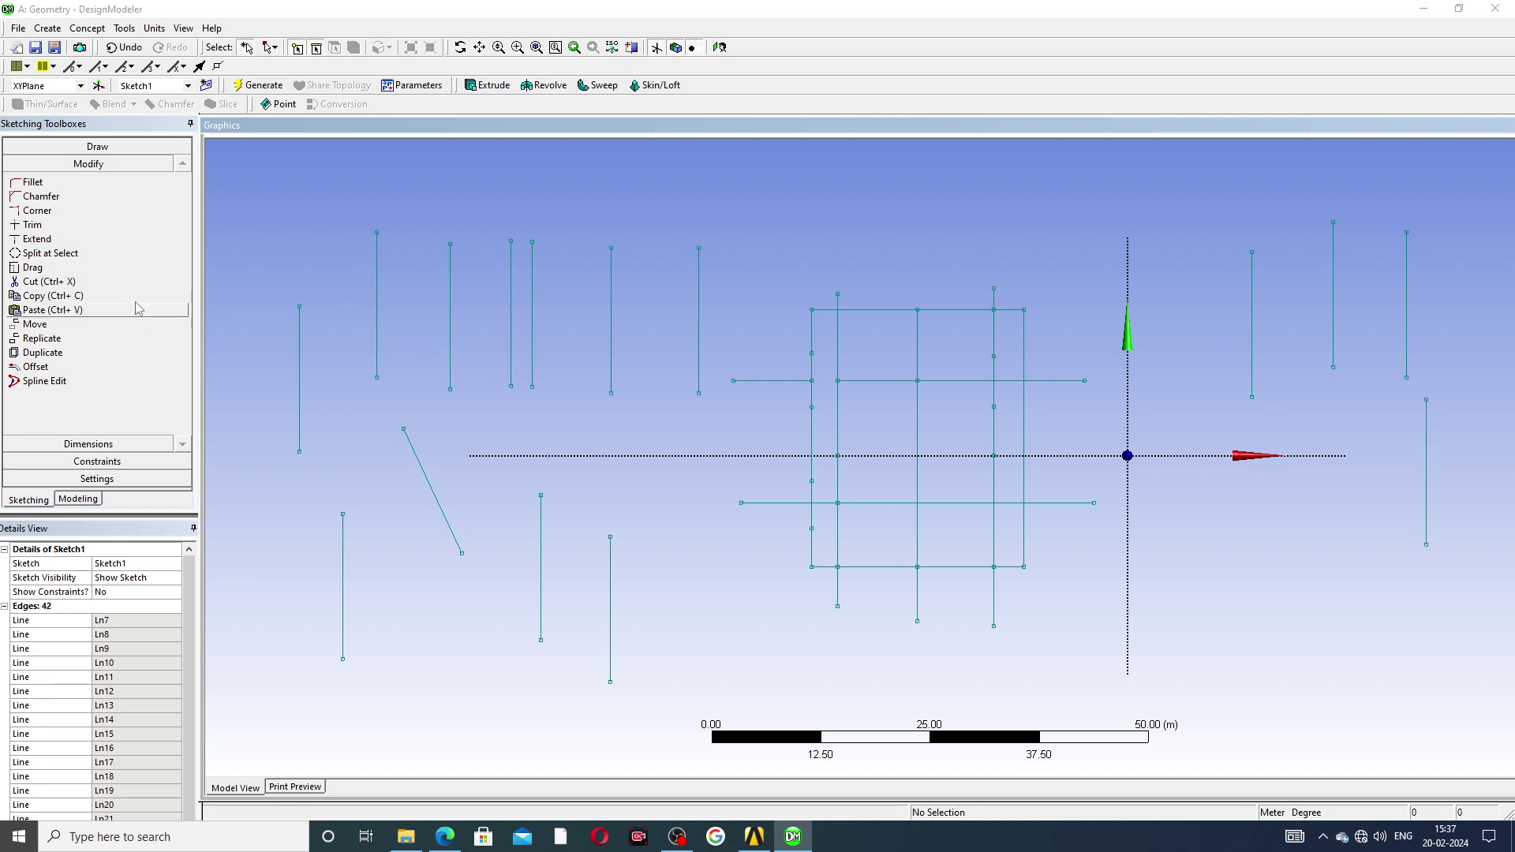
Copy the upper-left vertical line with its paste handle at the top end.
left_click(79, 296)
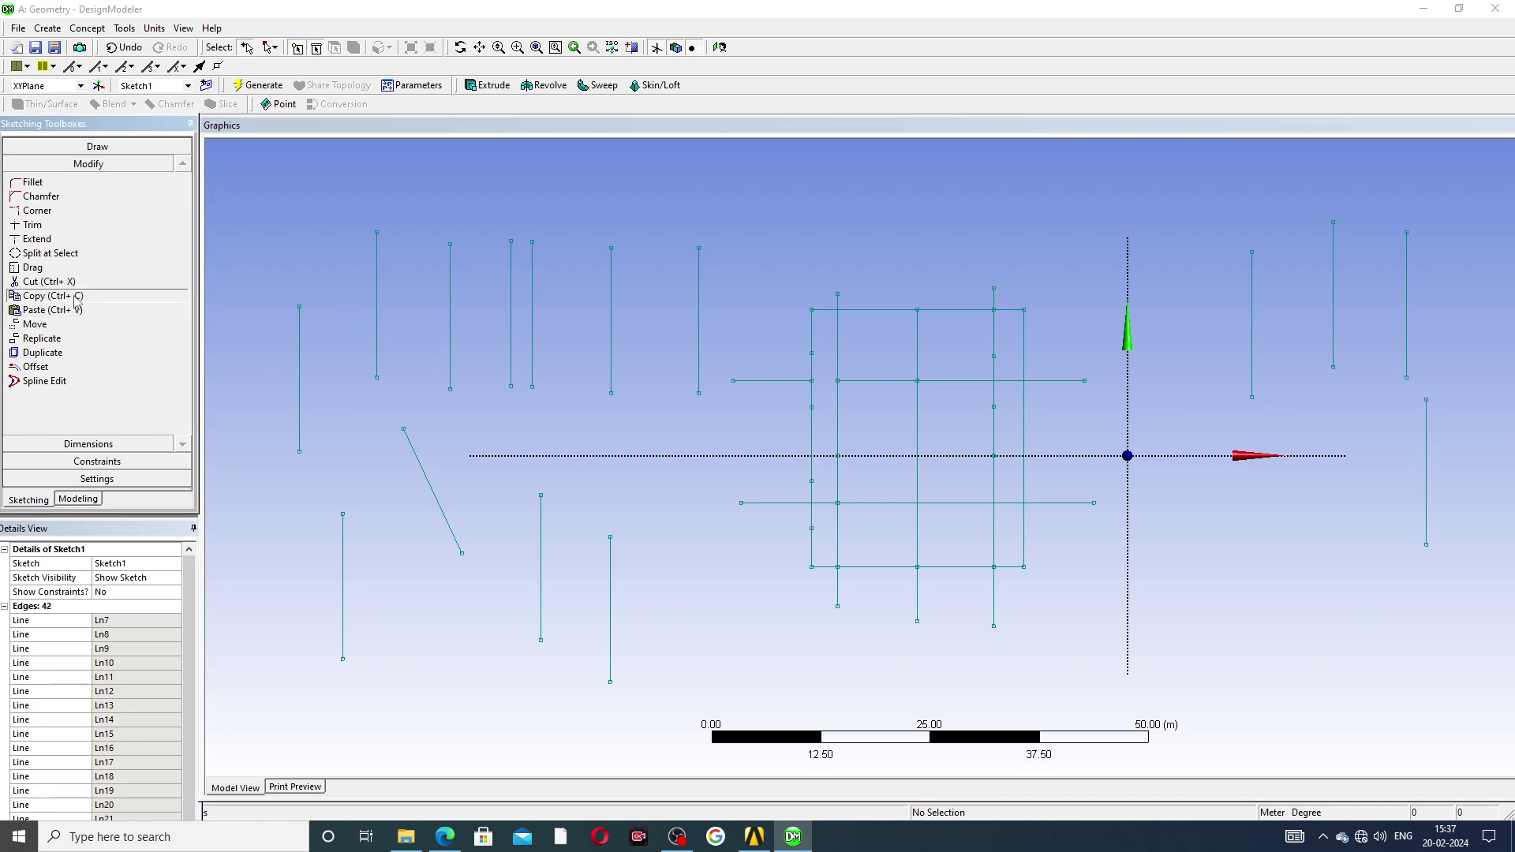
left_click(377, 292)
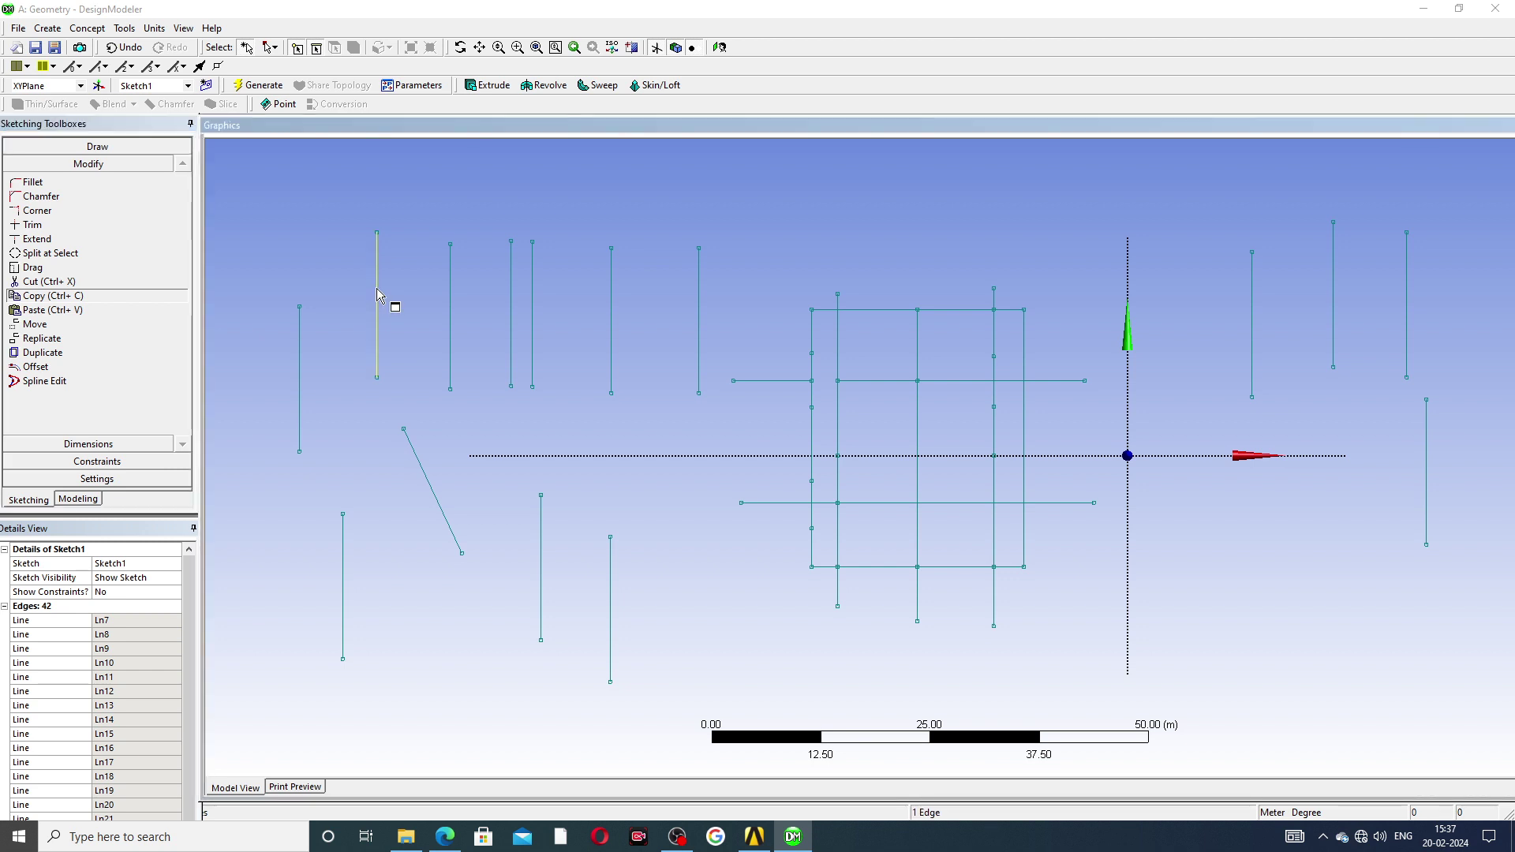
right_click(377, 291)
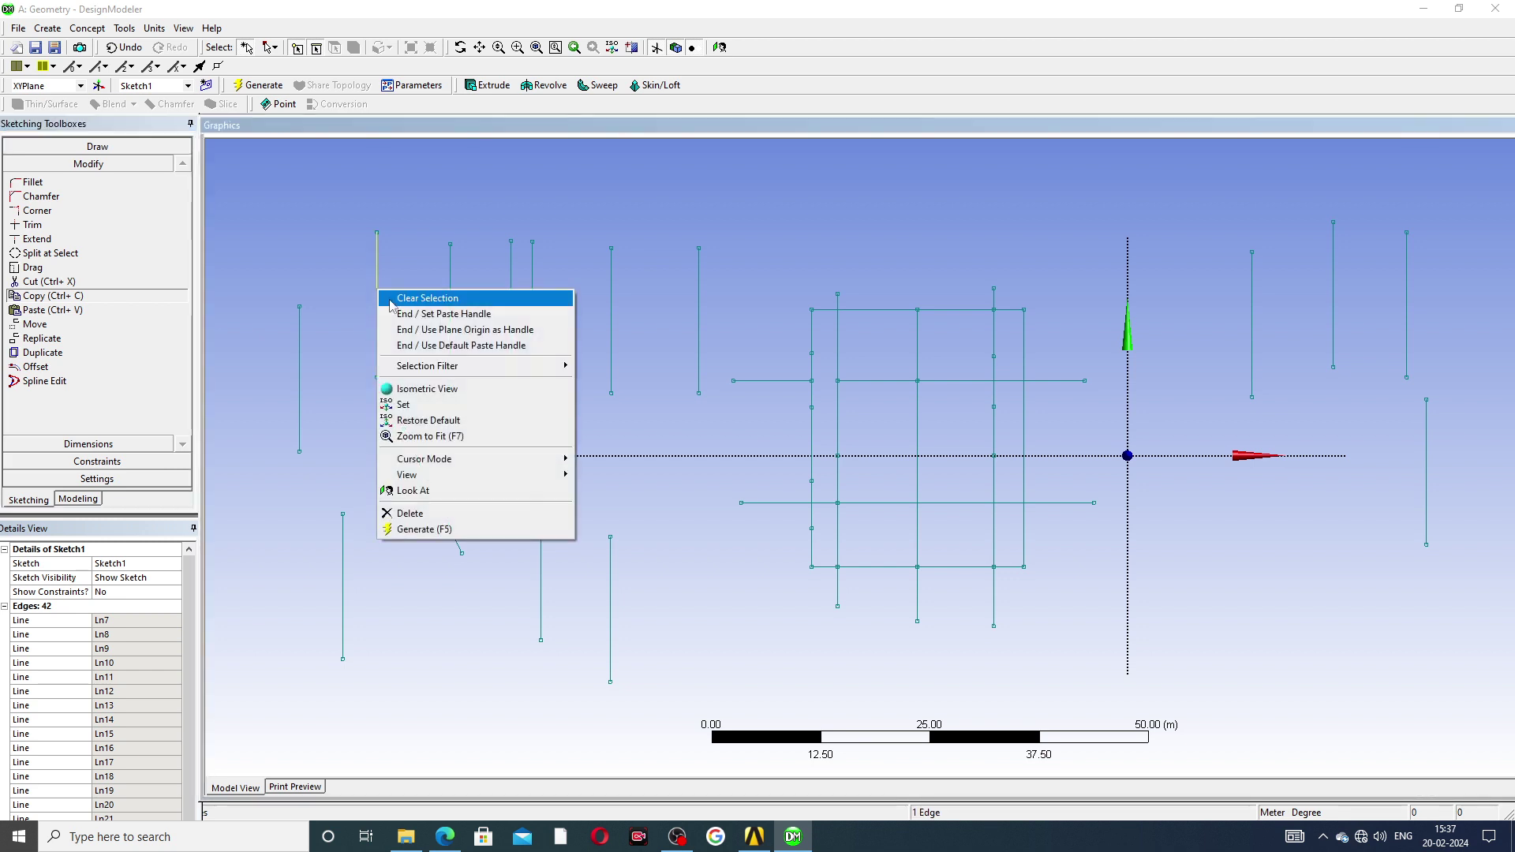
left_click(446, 315)
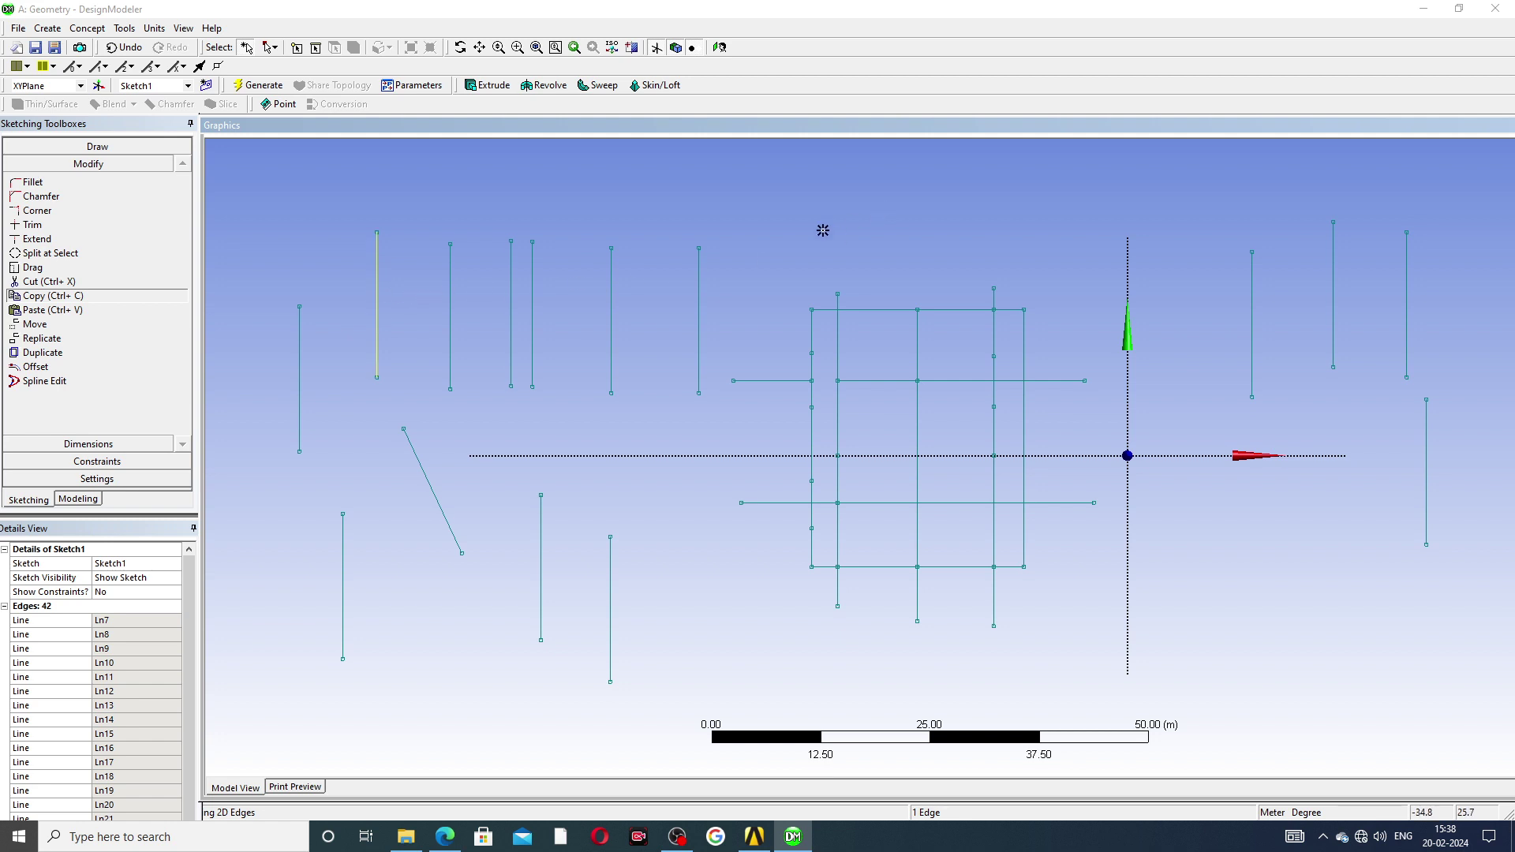
Paste three copies of the line above the grid with Ctrl+V, reaching 45 edges.
key("ctrl+v")
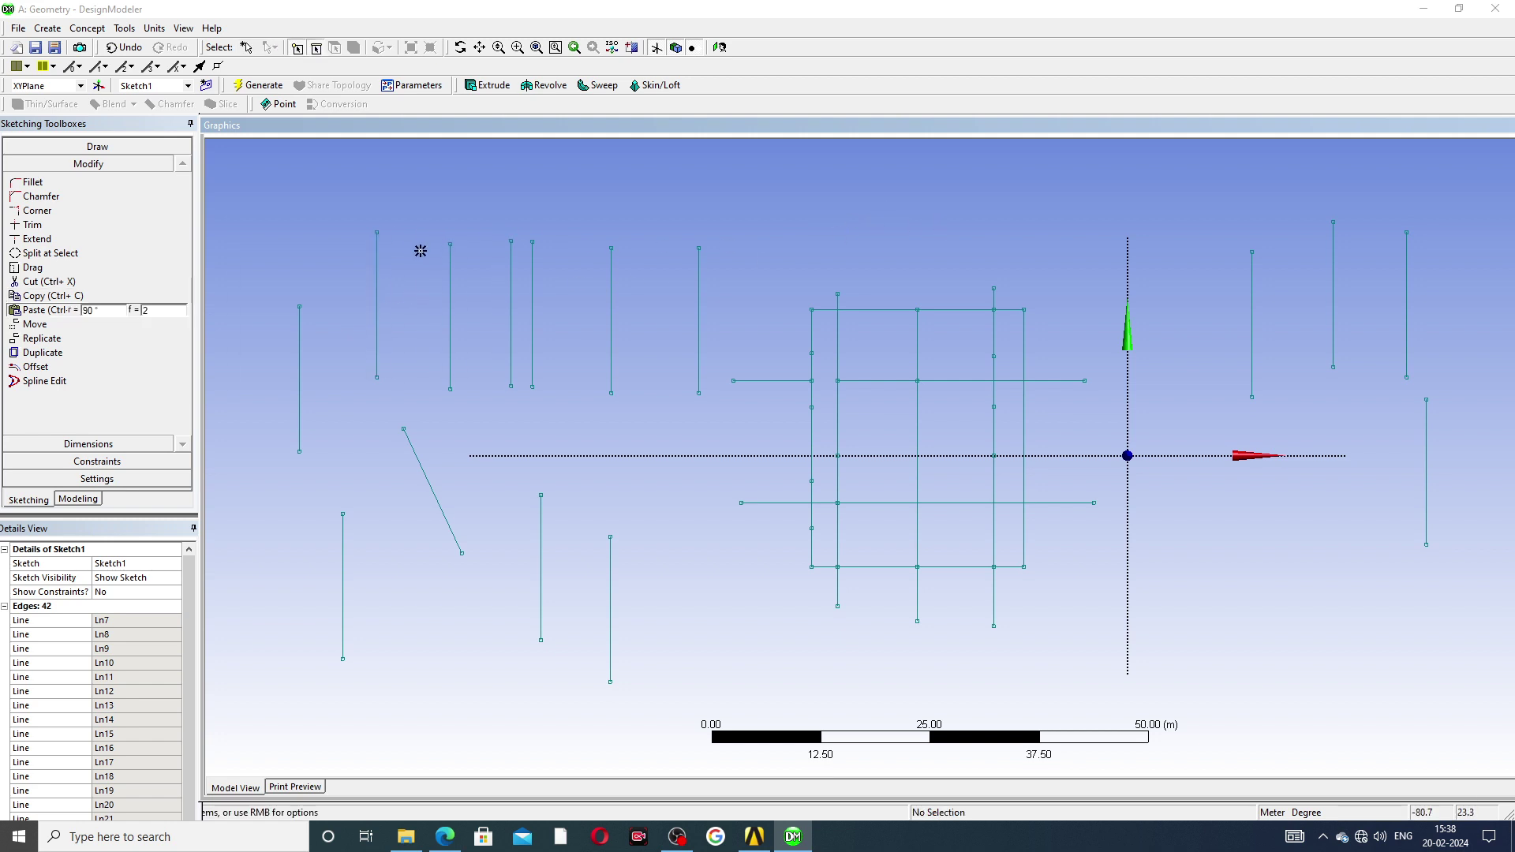
left_click(1205, 191)
left_click(1165, 212)
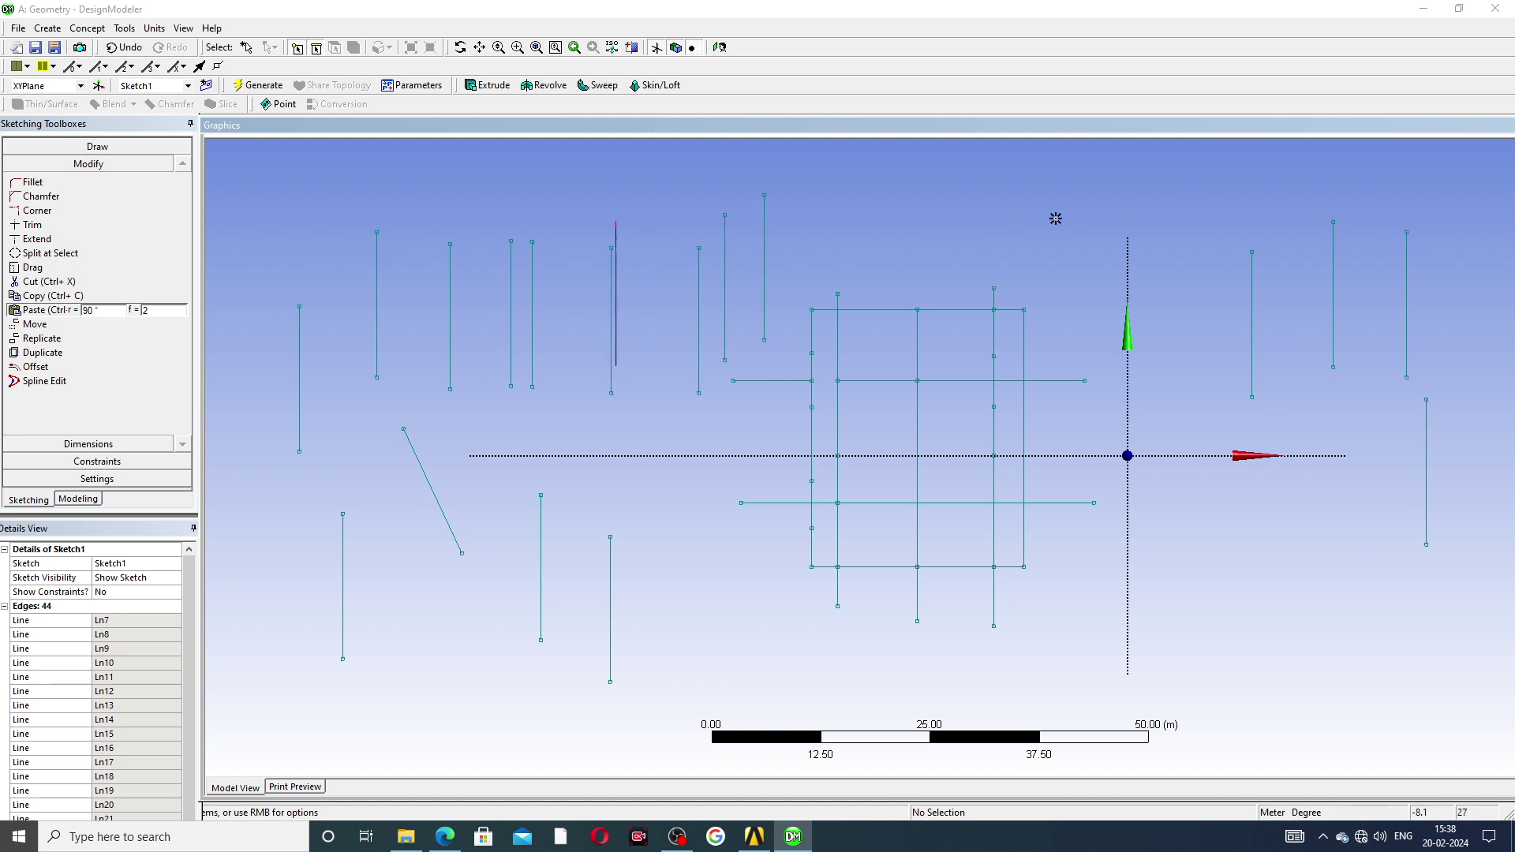
left_click(1086, 221)
key("Escape")
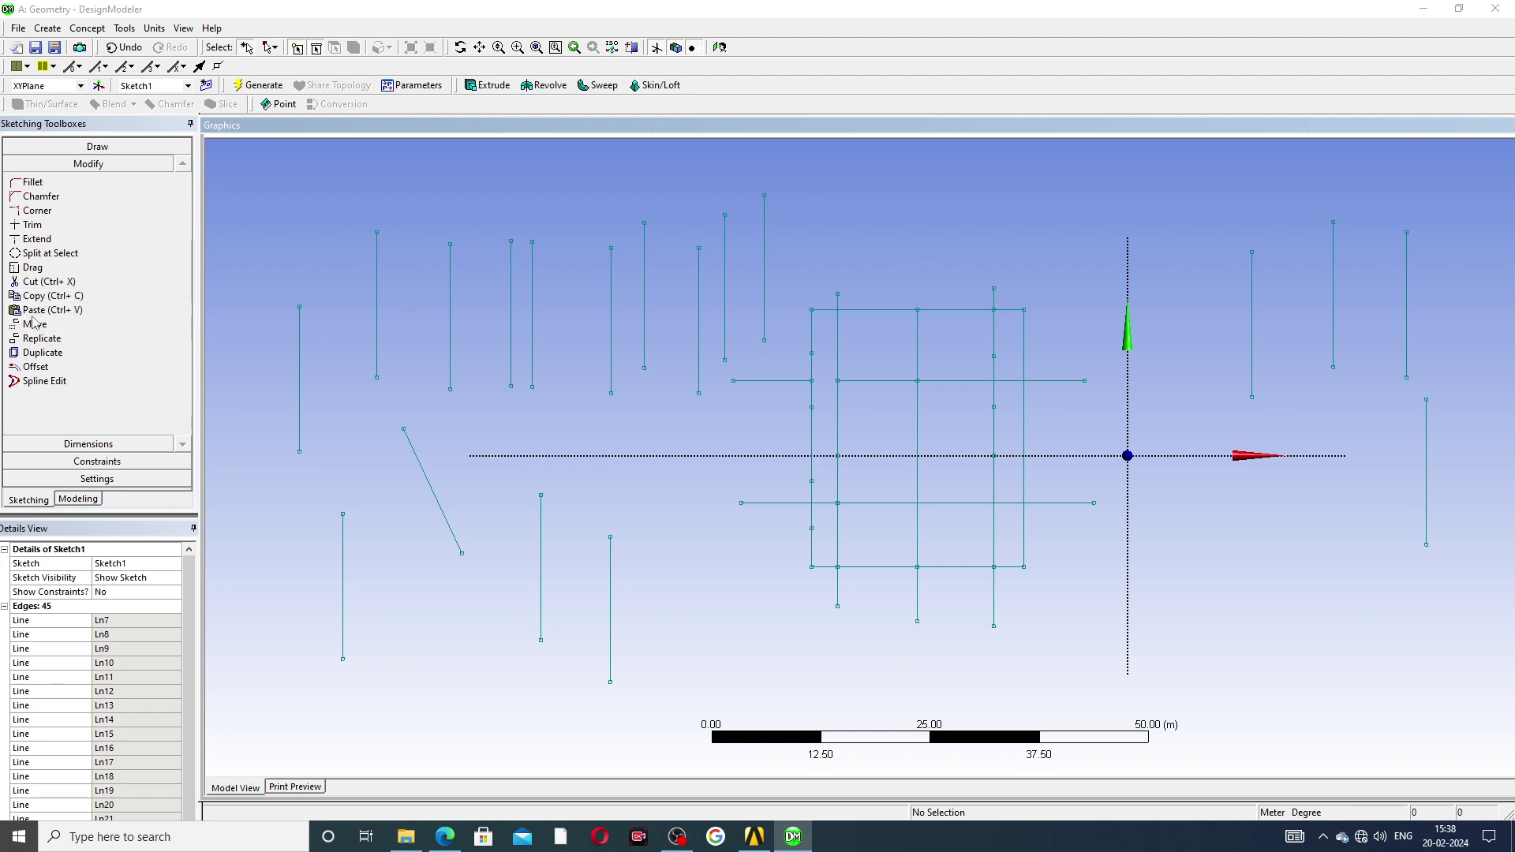
Paste several more copies of the vertical line at the upper-left line, reaching 54 edges.
left_click(35, 315)
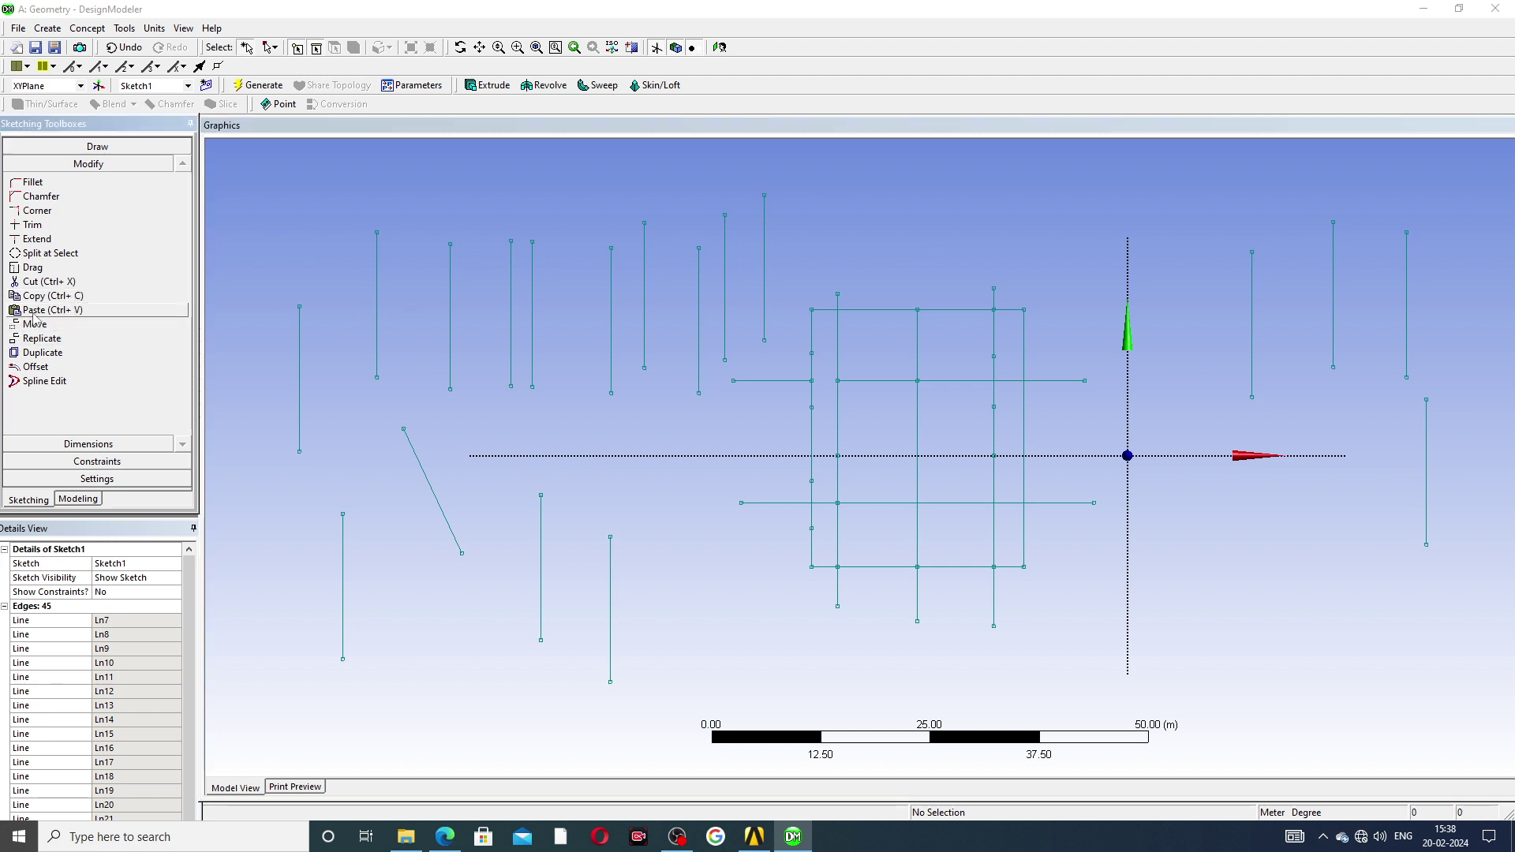
left_click(373, 275)
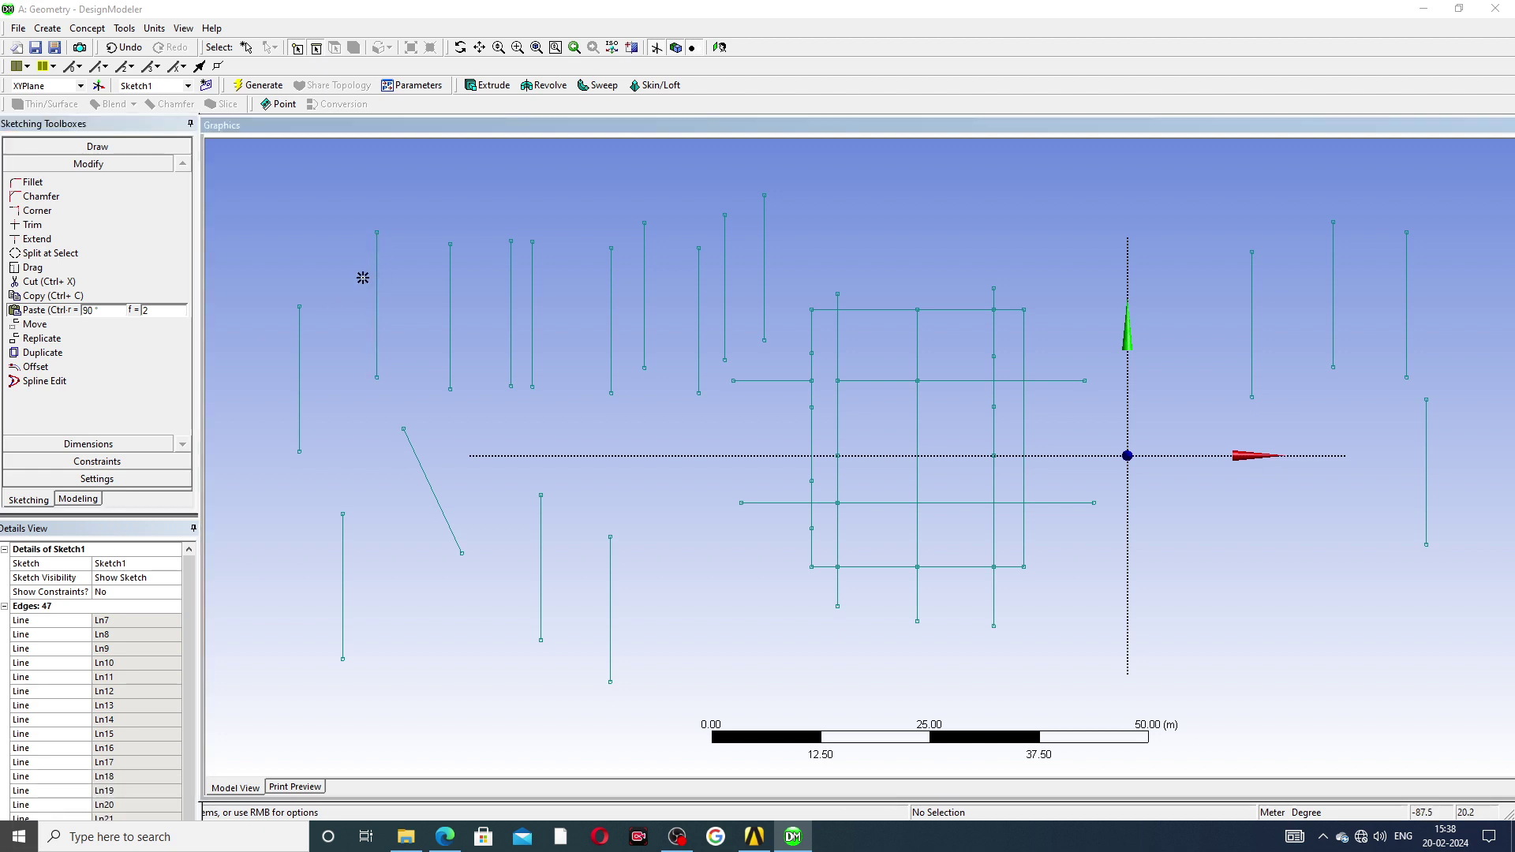
left_click(380, 264)
left_click(380, 265)
left_click(378, 264)
left_click(375, 246)
right_click(376, 246)
left_click(339, 254)
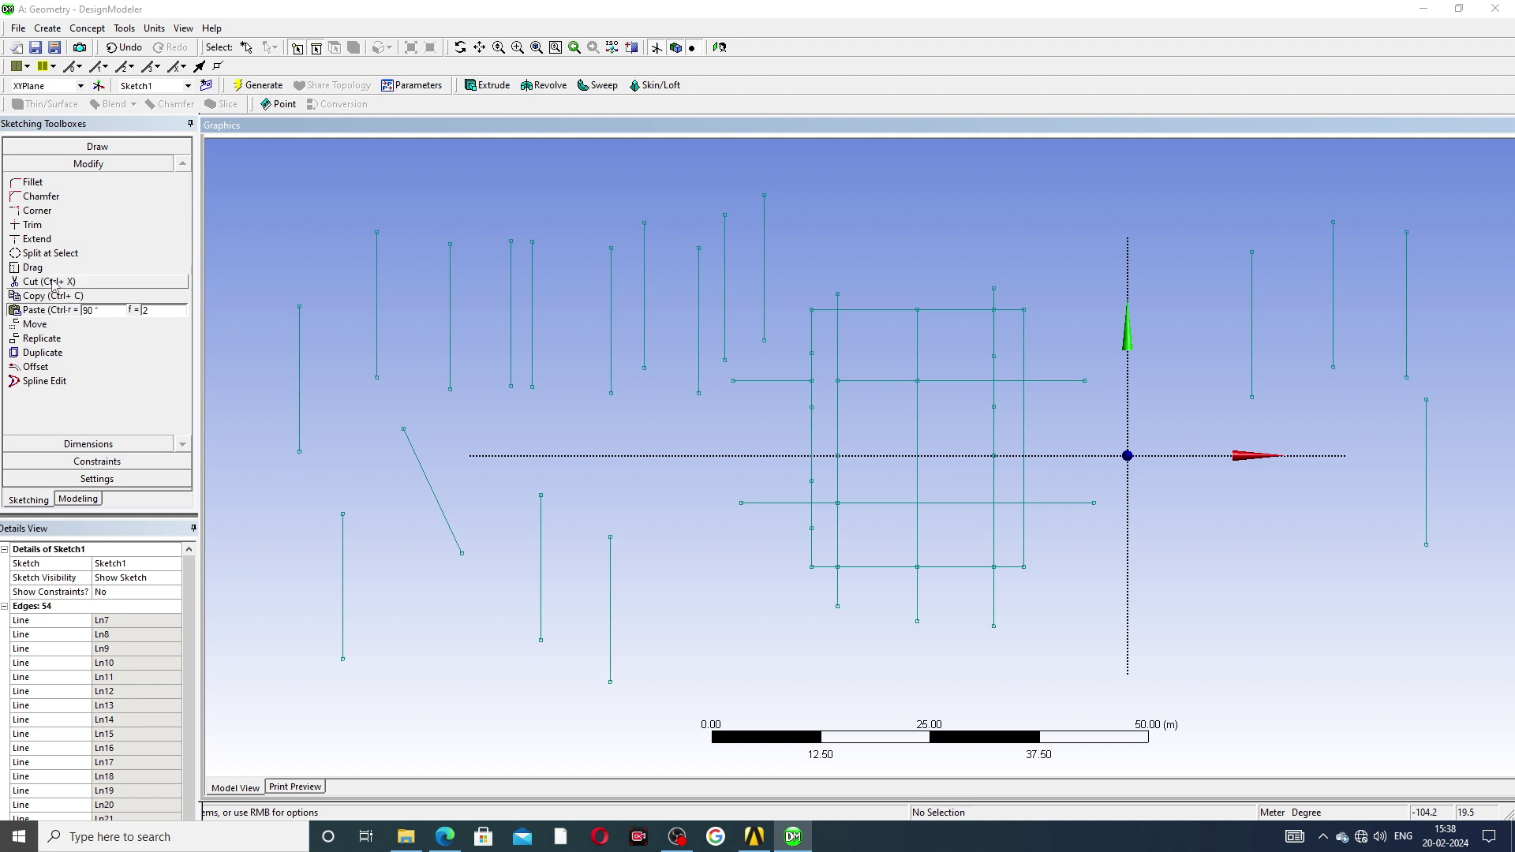
Move the upper-left vertical line down into the lower-left group beside the other short line.
left_click(56, 328)
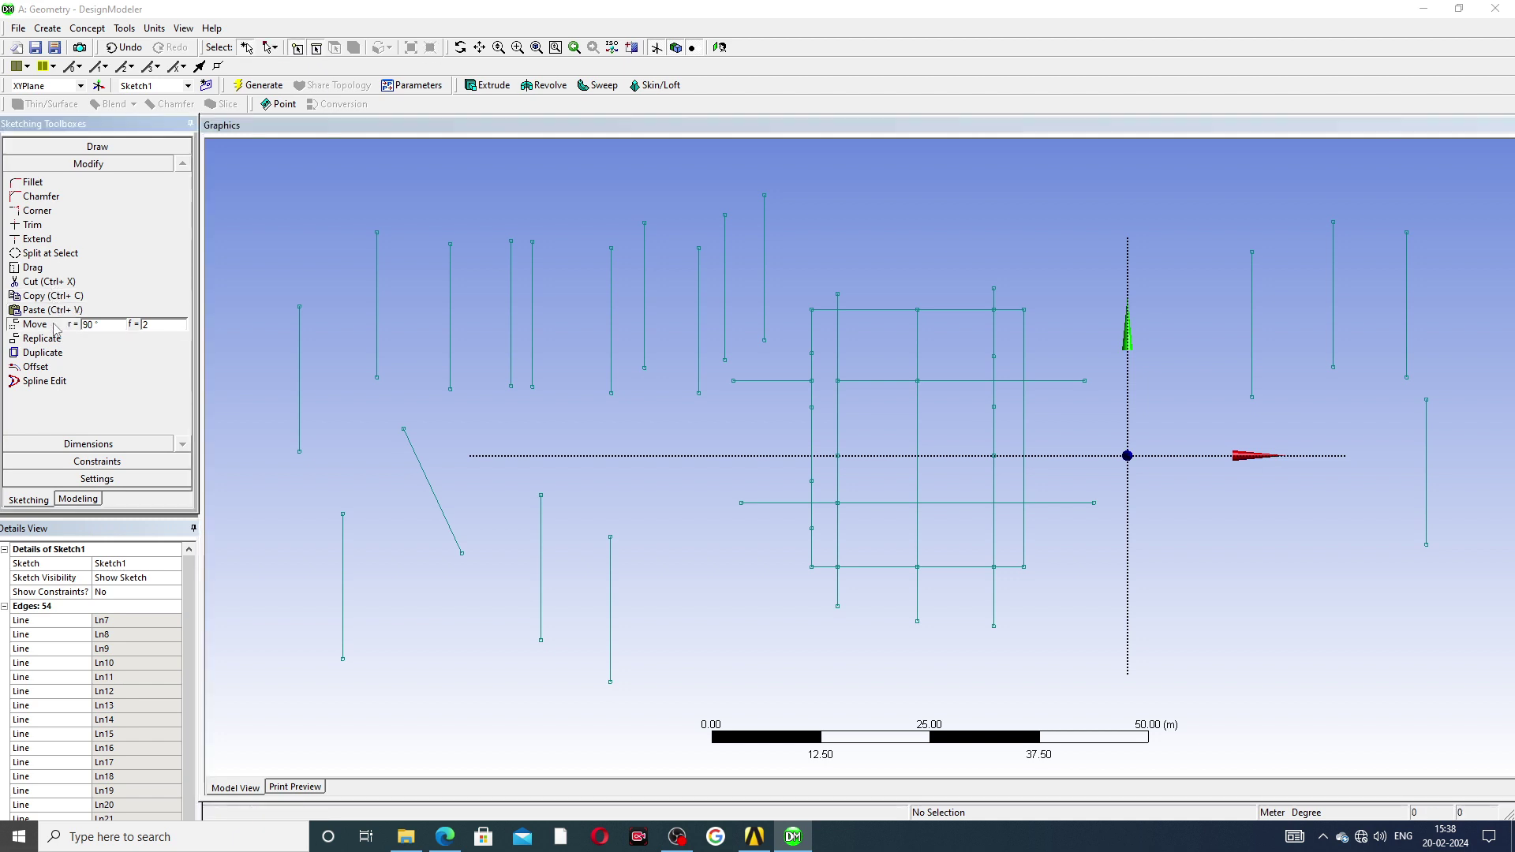
left_click(376, 294)
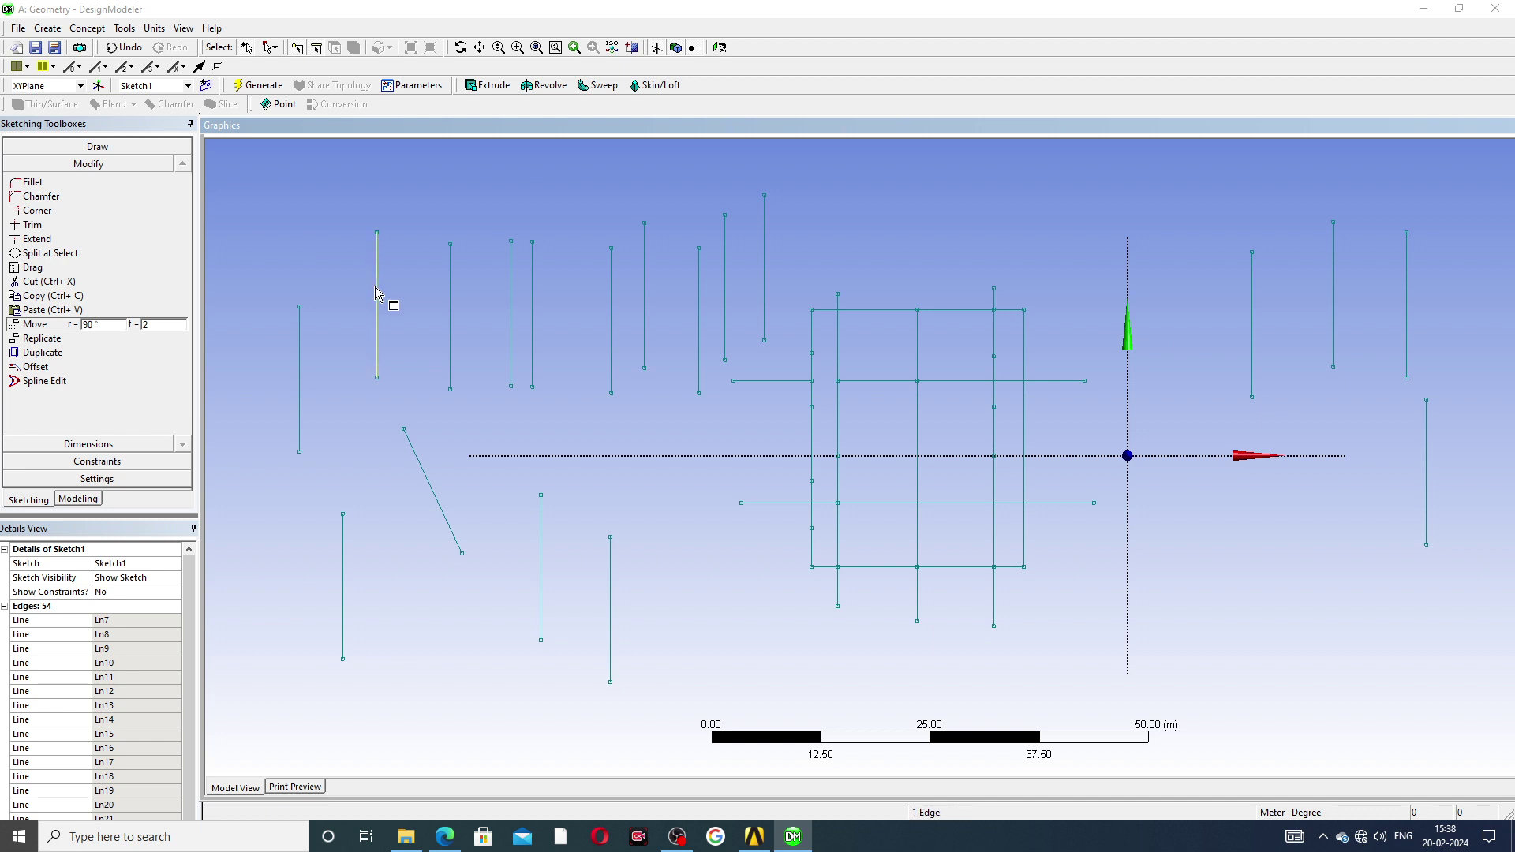
right_click(378, 242)
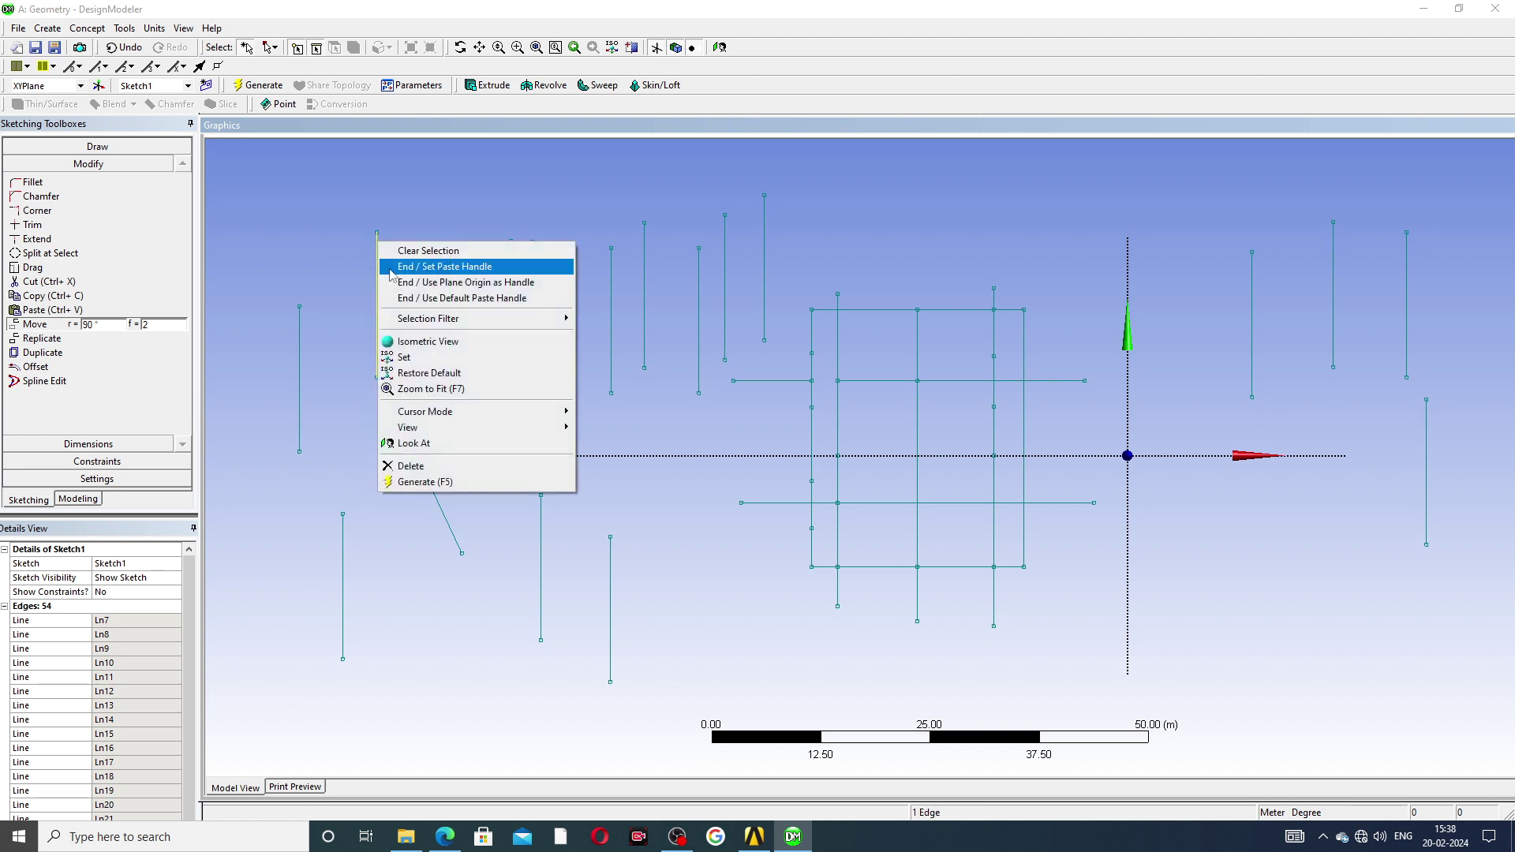
left_click(427, 267)
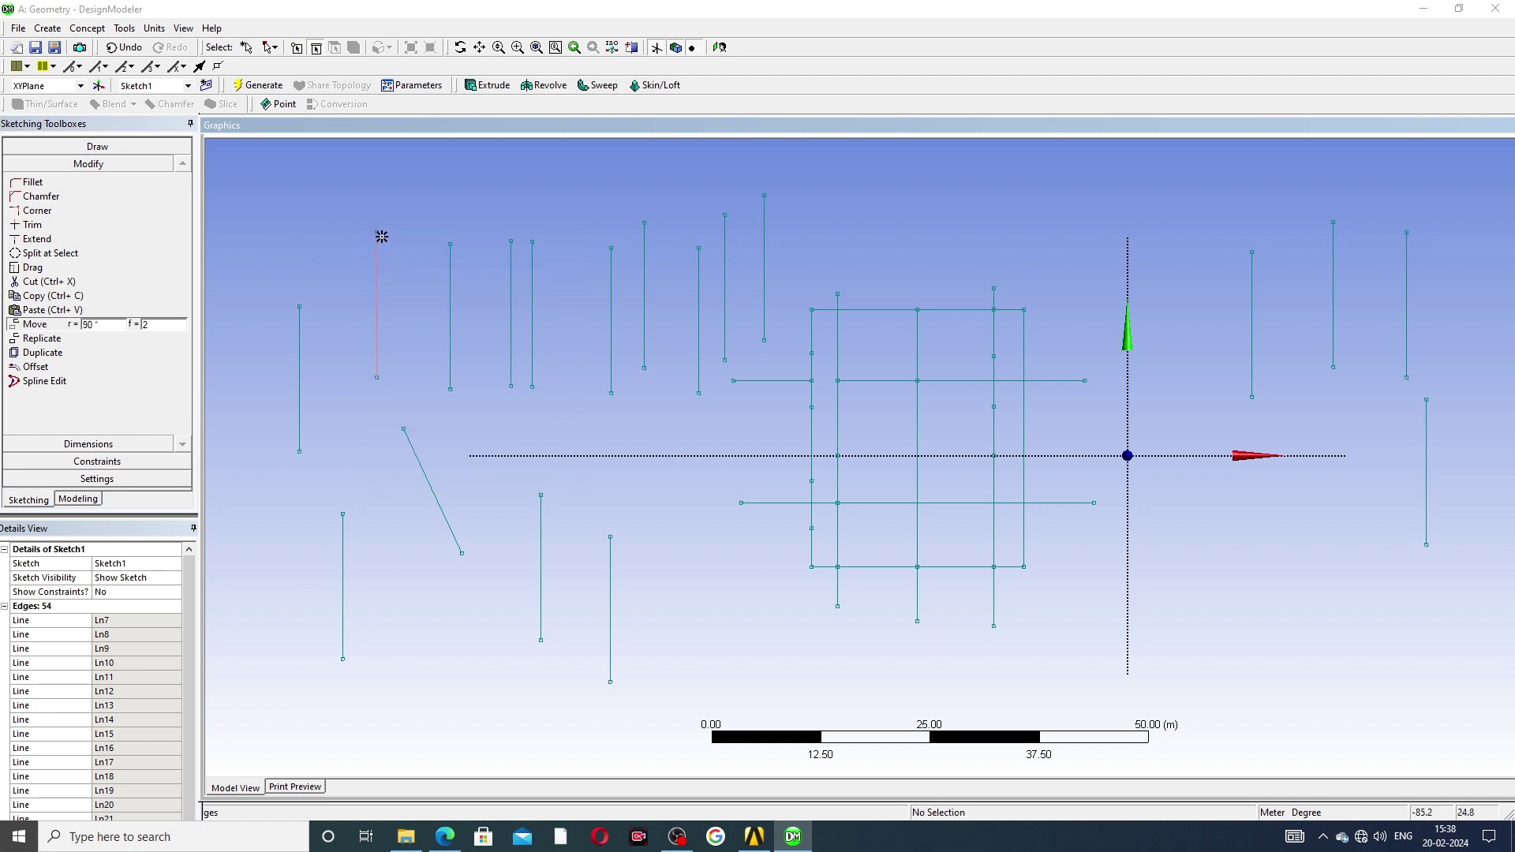
left_click(430, 535)
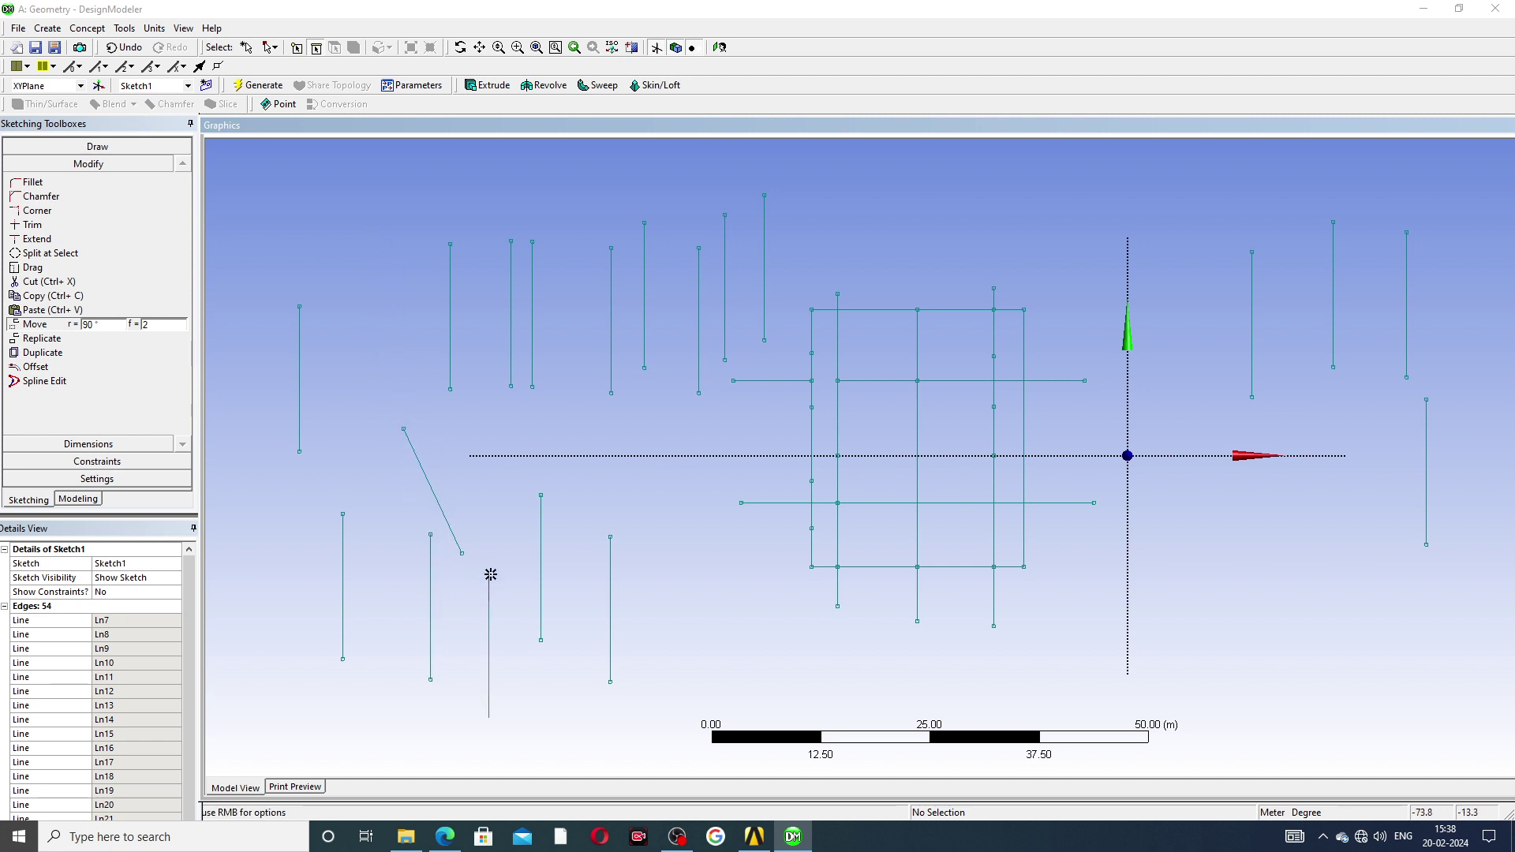
left_click(746, 587)
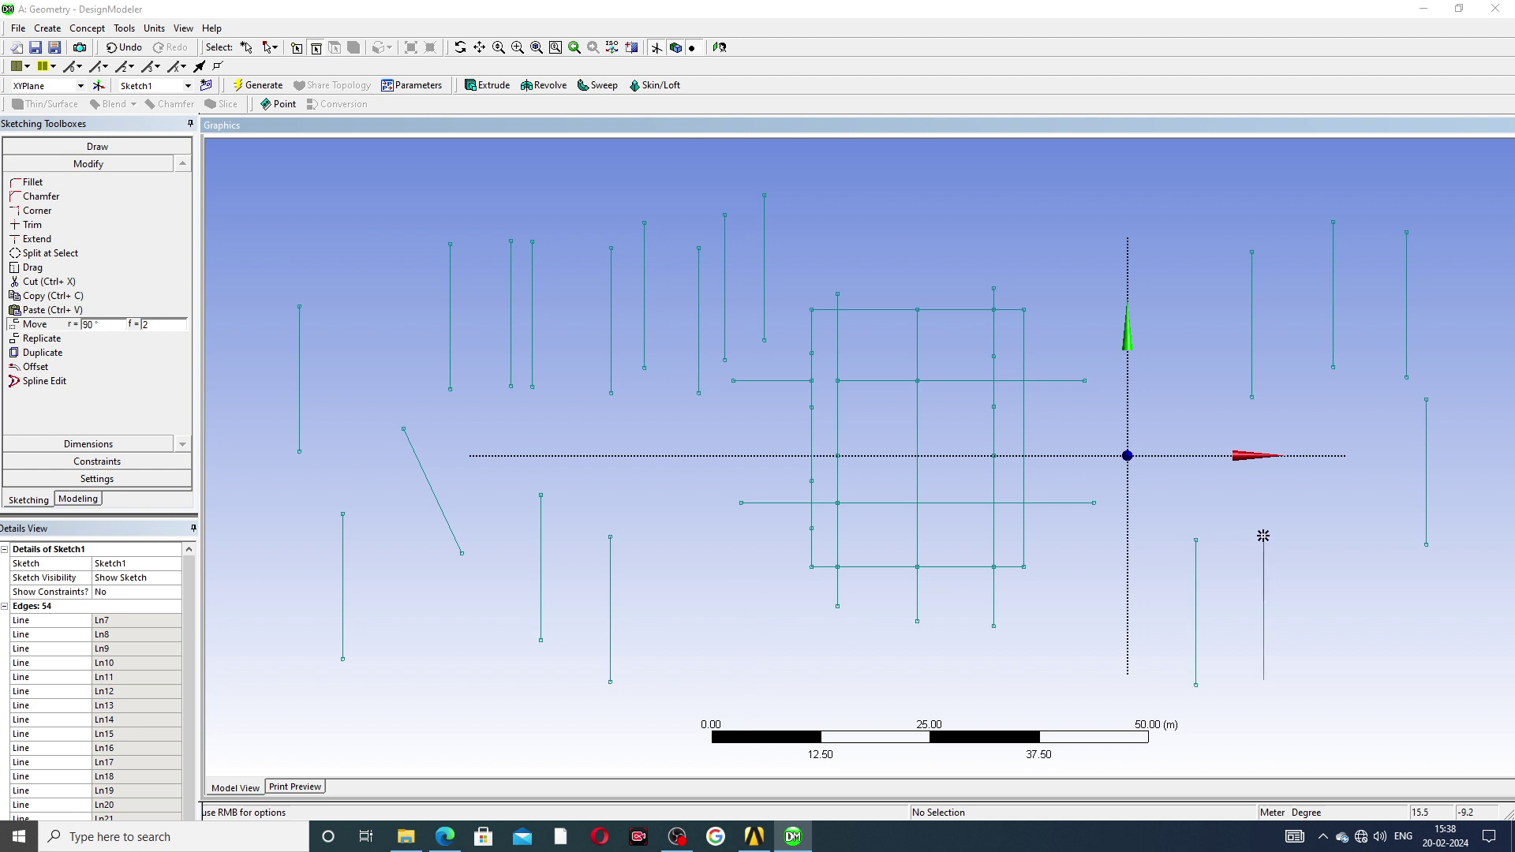
left_click(1266, 535)
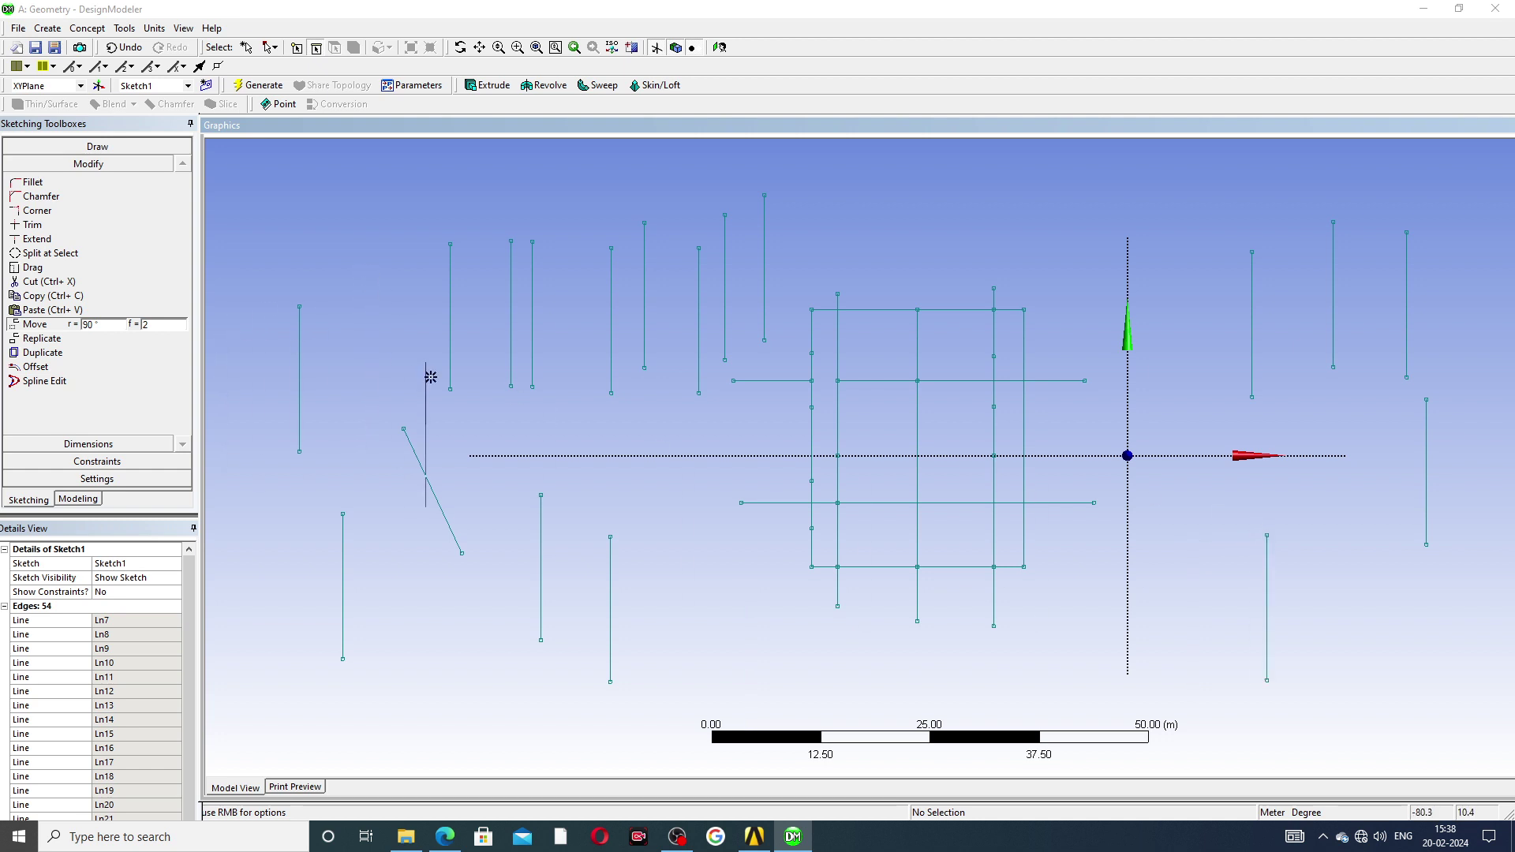
left_click(387, 541)
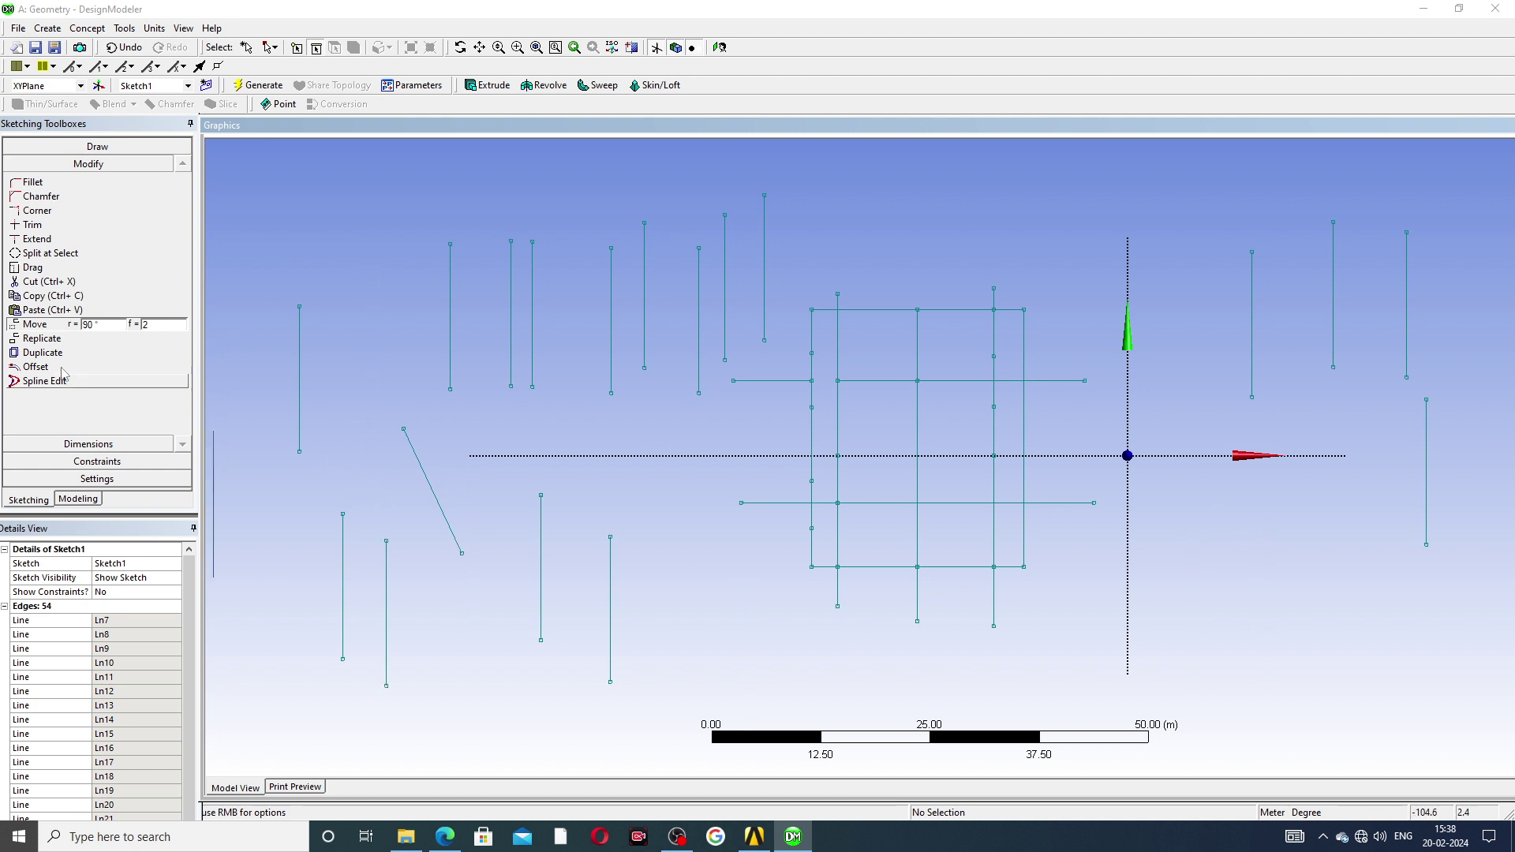
key("Escape")
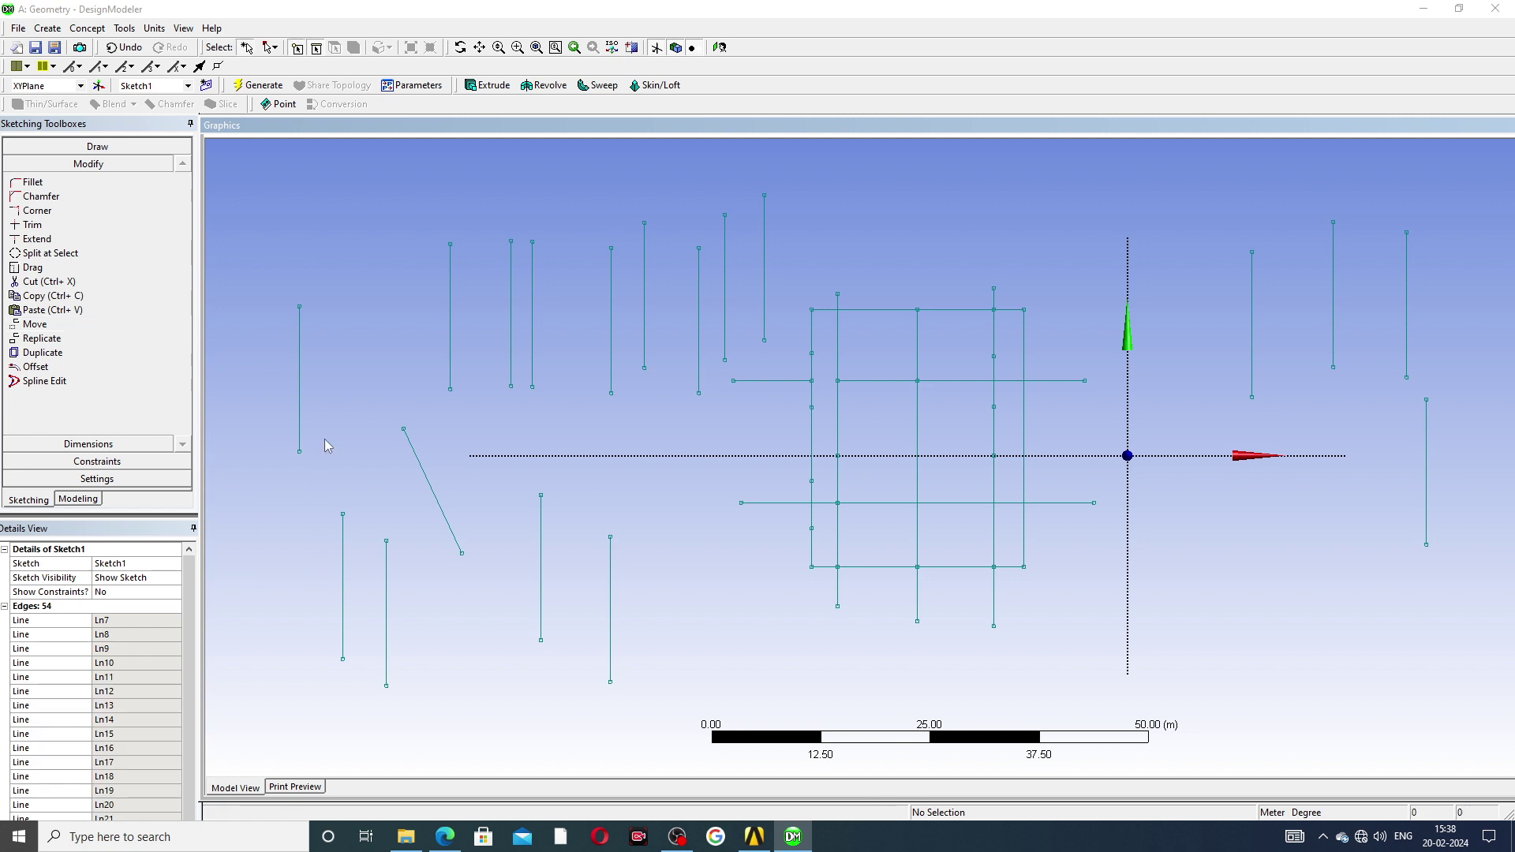
With Move, select the leftmost upper vertical line and set its end as the paste handle.
left_click(49, 325)
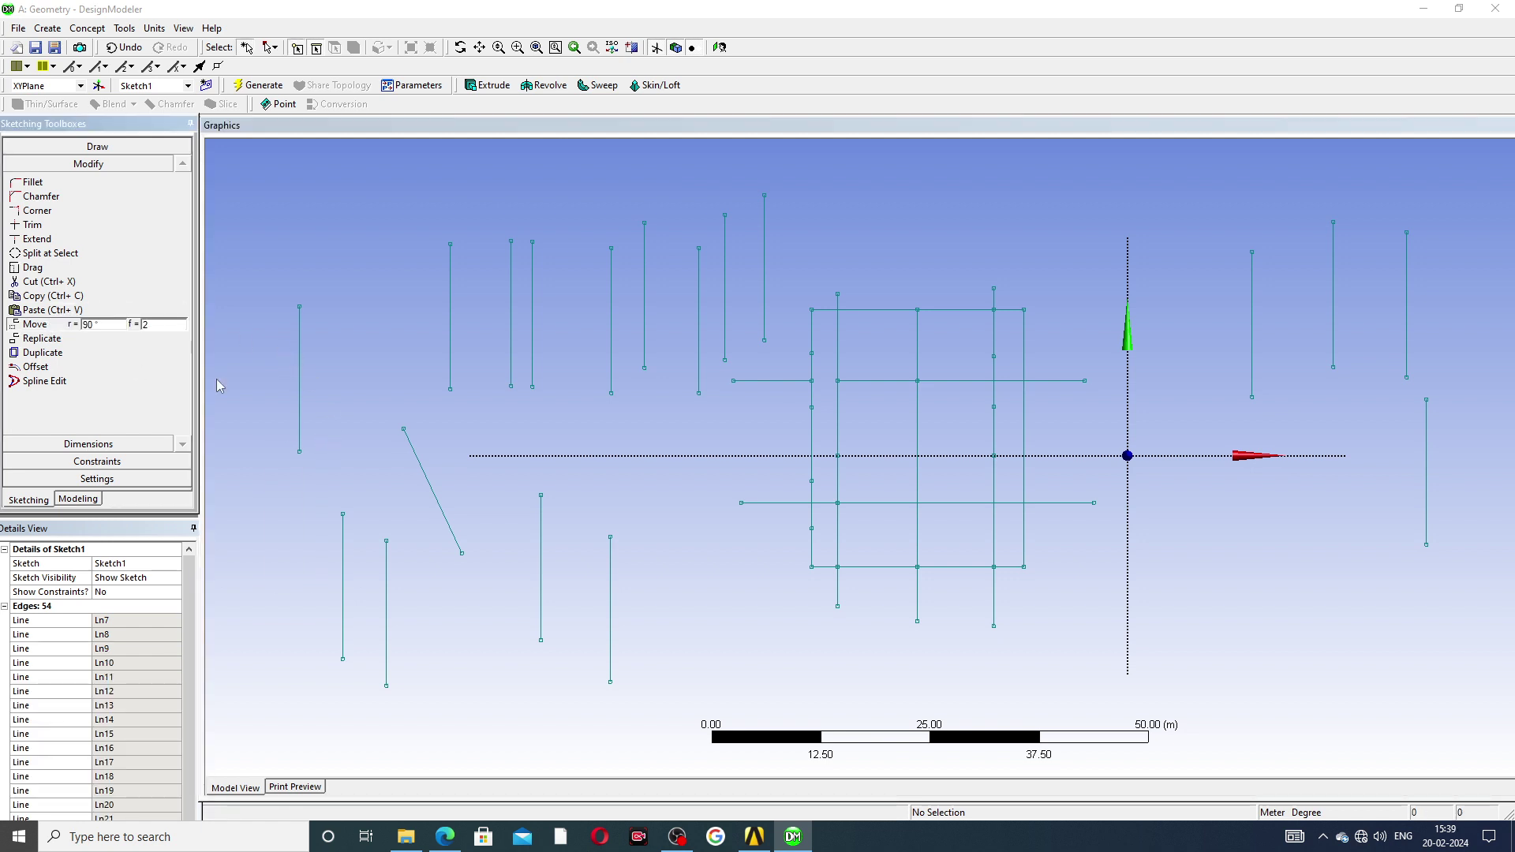
left_click(300, 342)
right_click(301, 348)
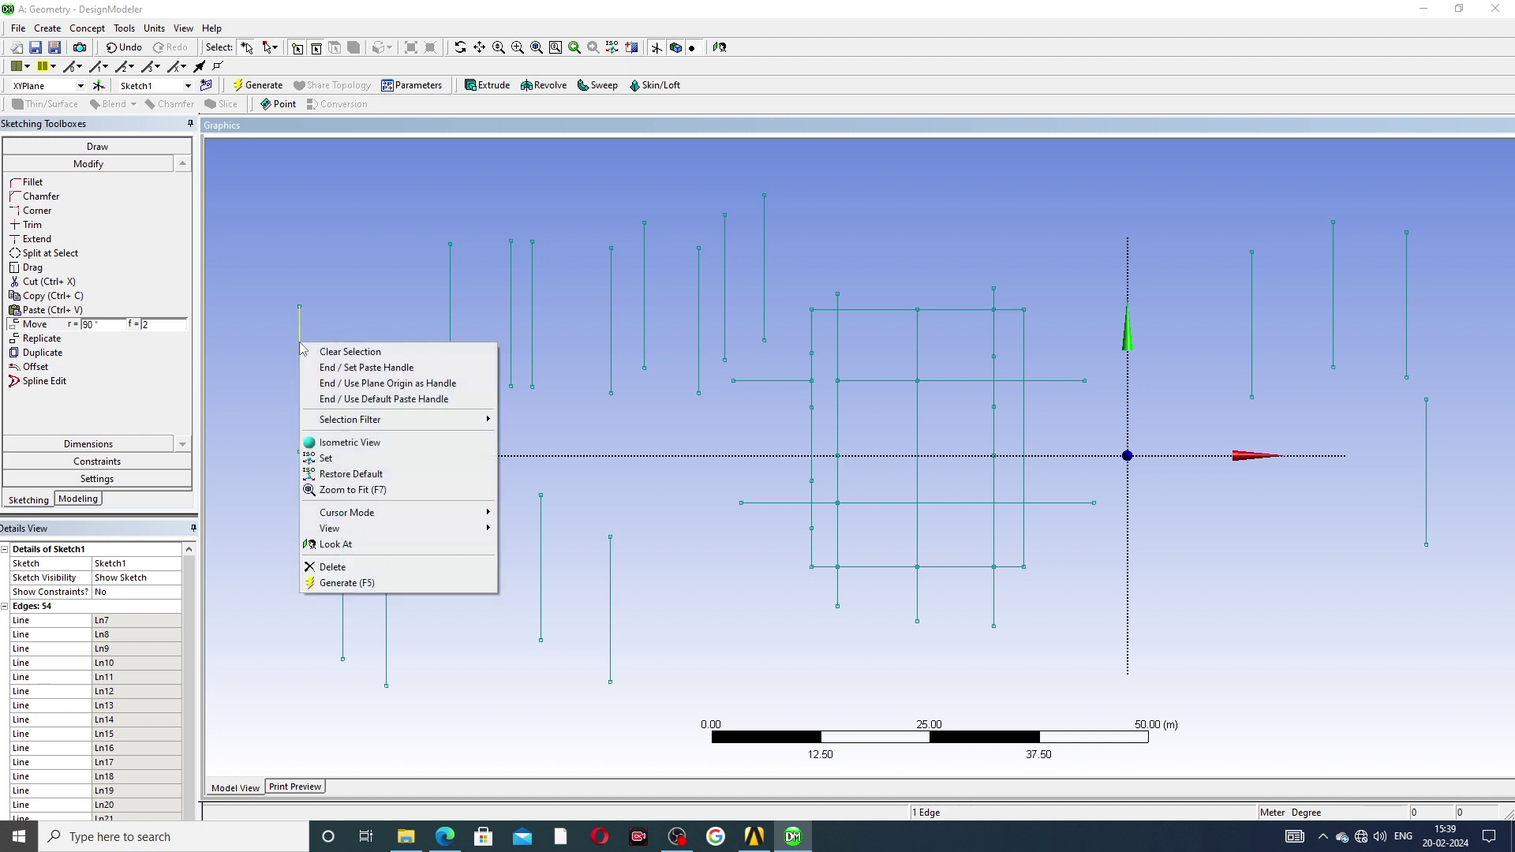
left_click(337, 368)
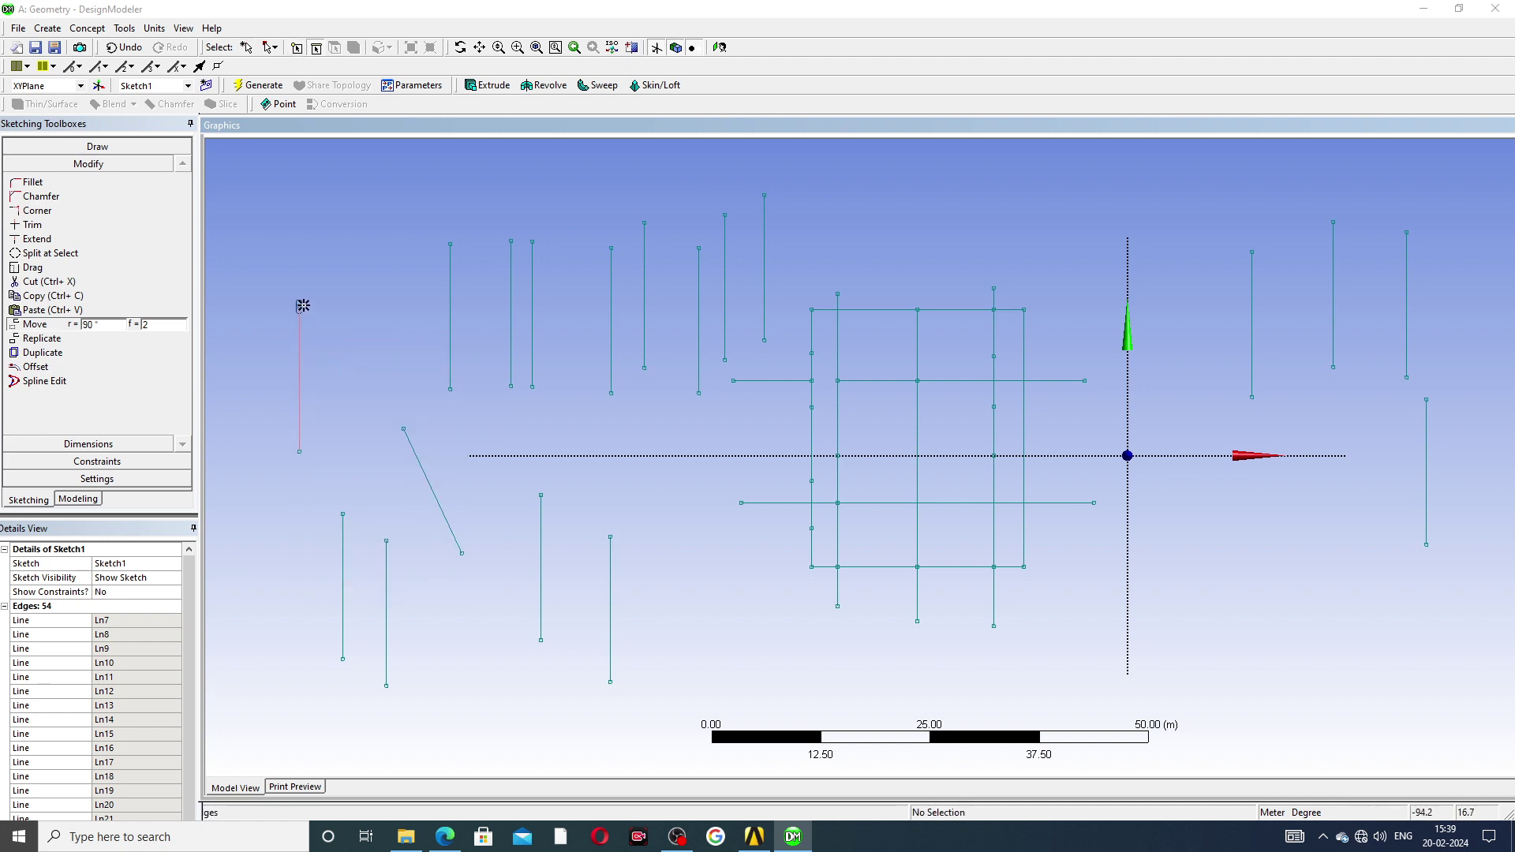
Try several placements, finally settling the line slightly right and higher in the upper left.
left_click(381, 270)
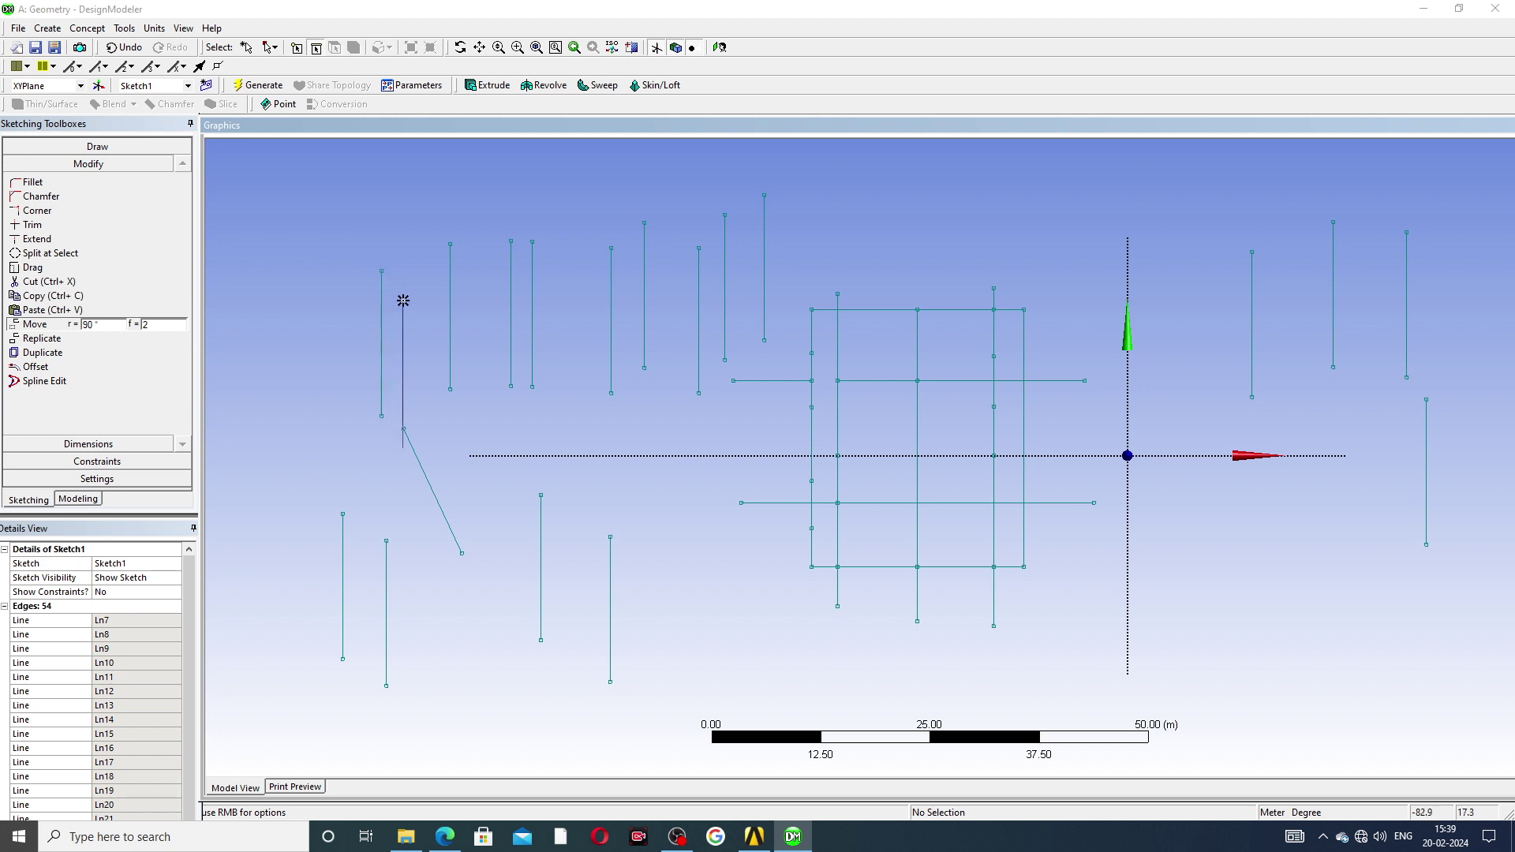
left_click(996, 179)
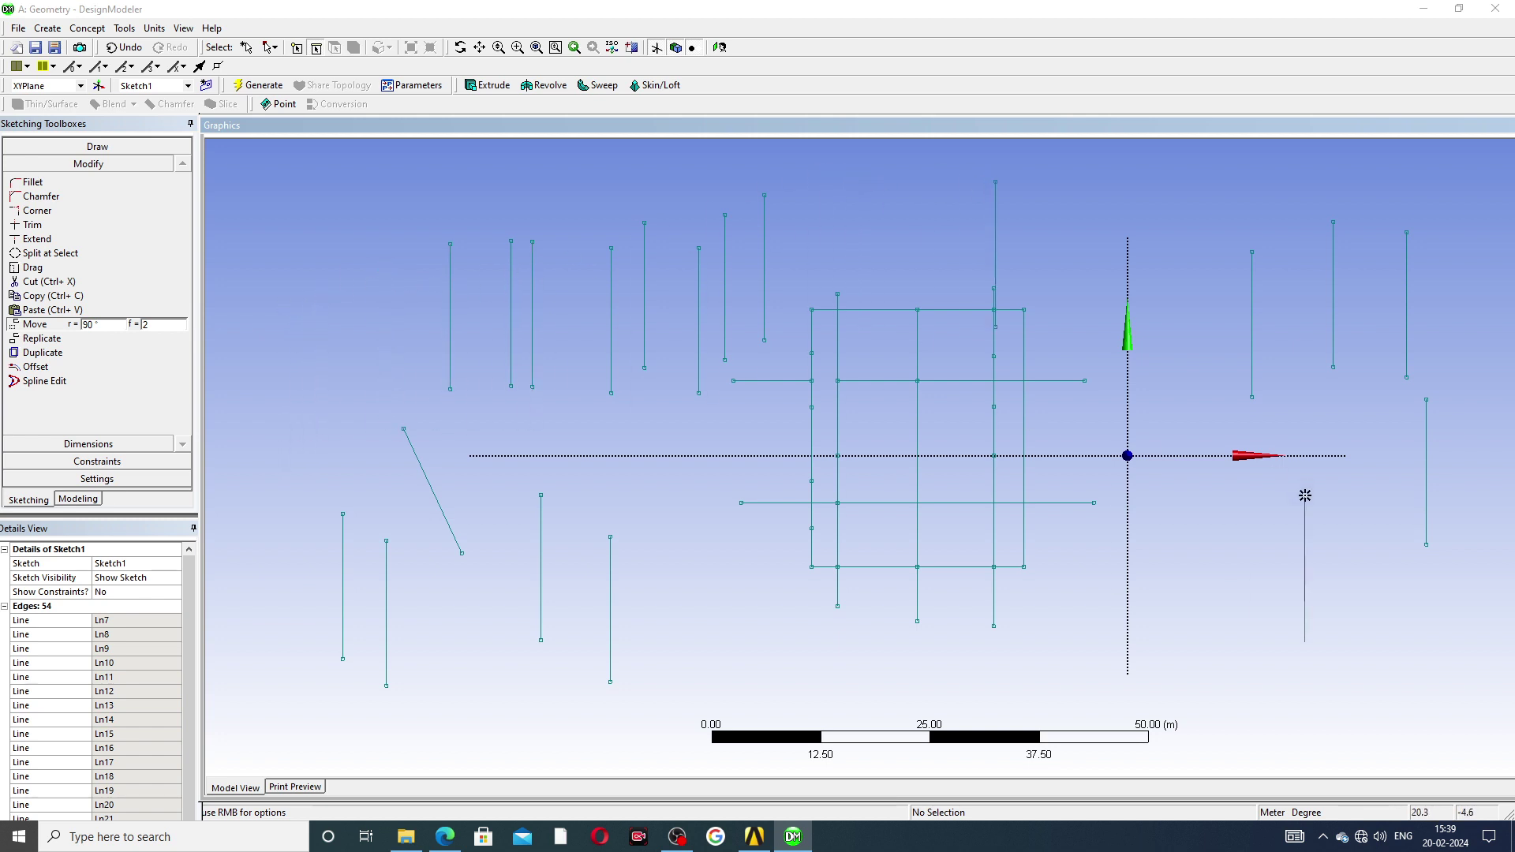
left_click(1279, 518)
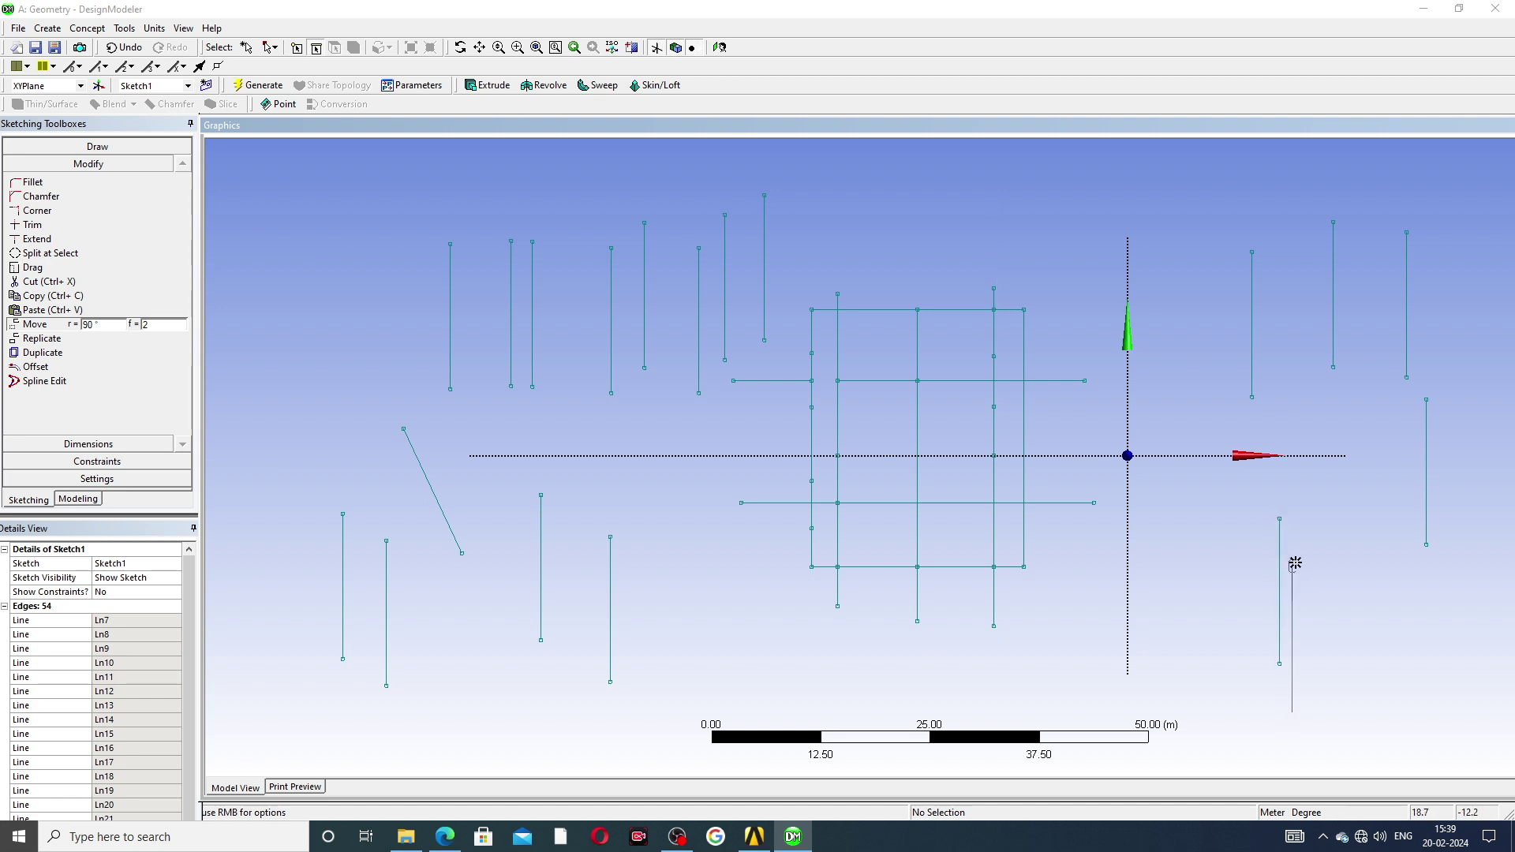
left_click(1345, 548)
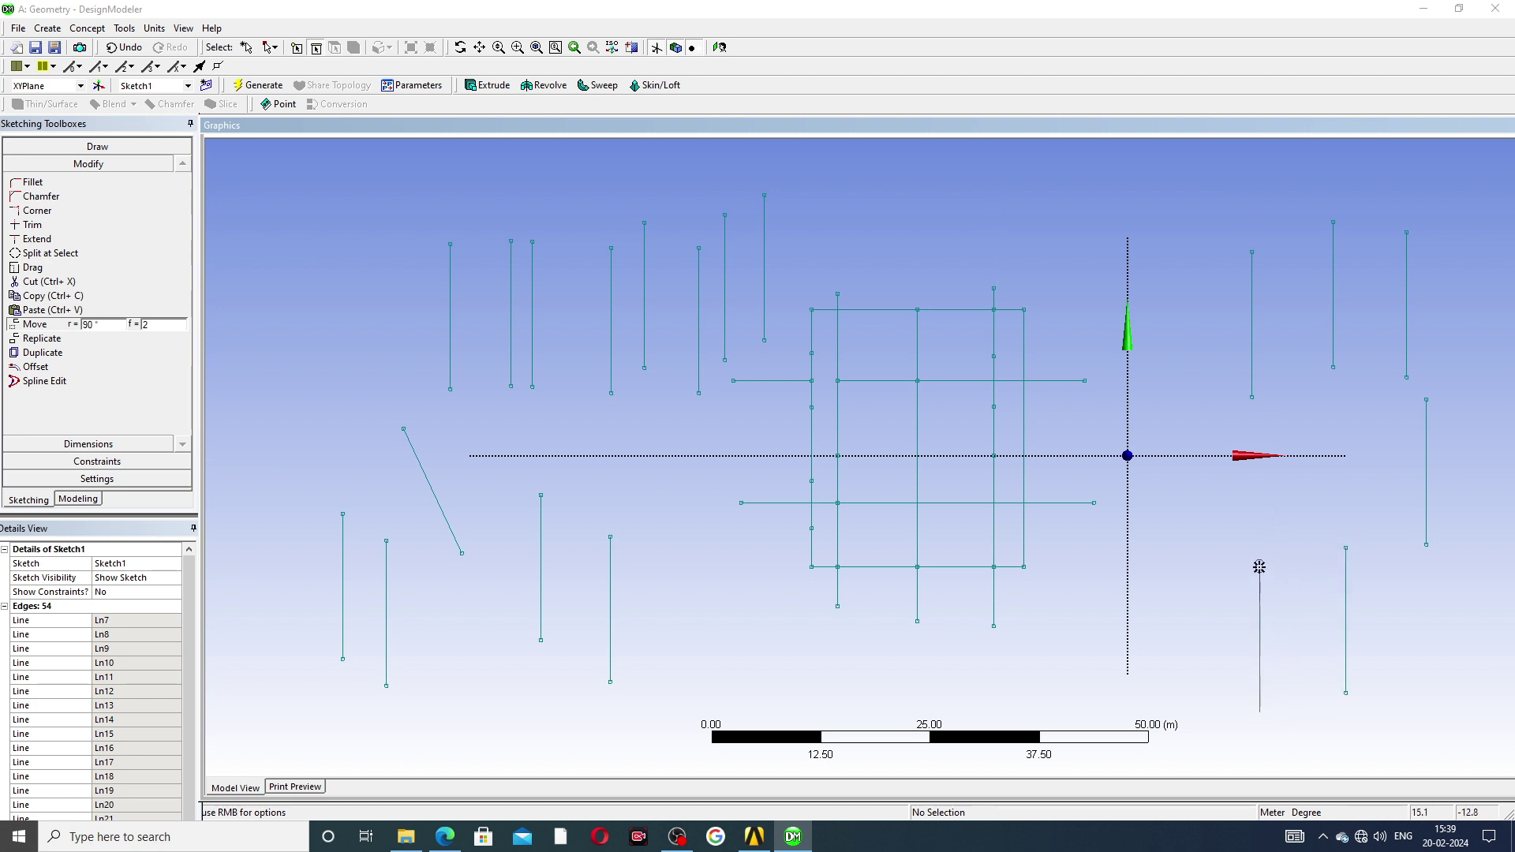
left_click(1193, 566)
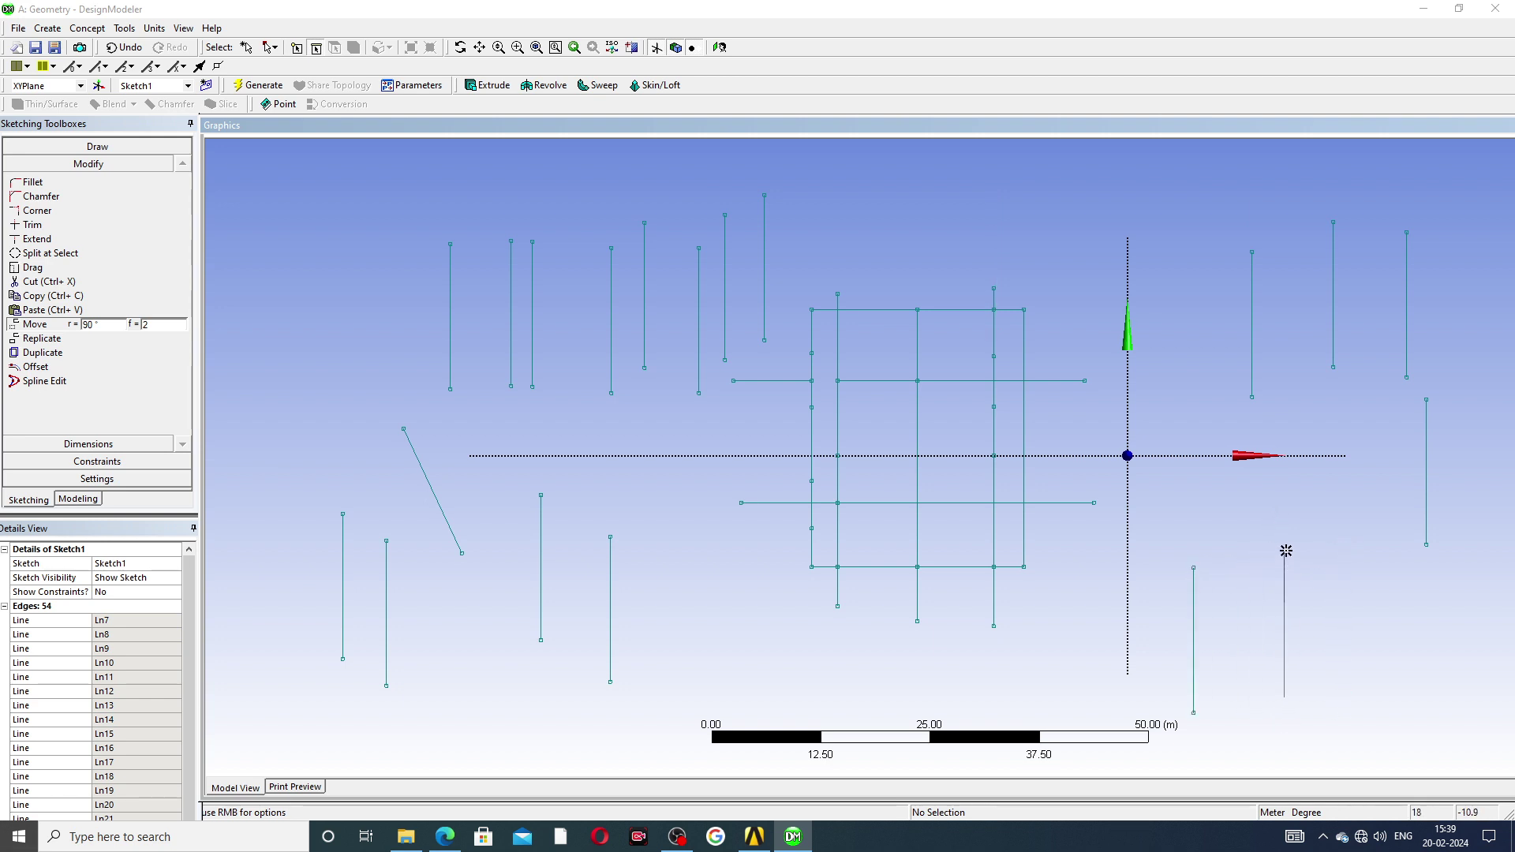
left_click(1311, 551)
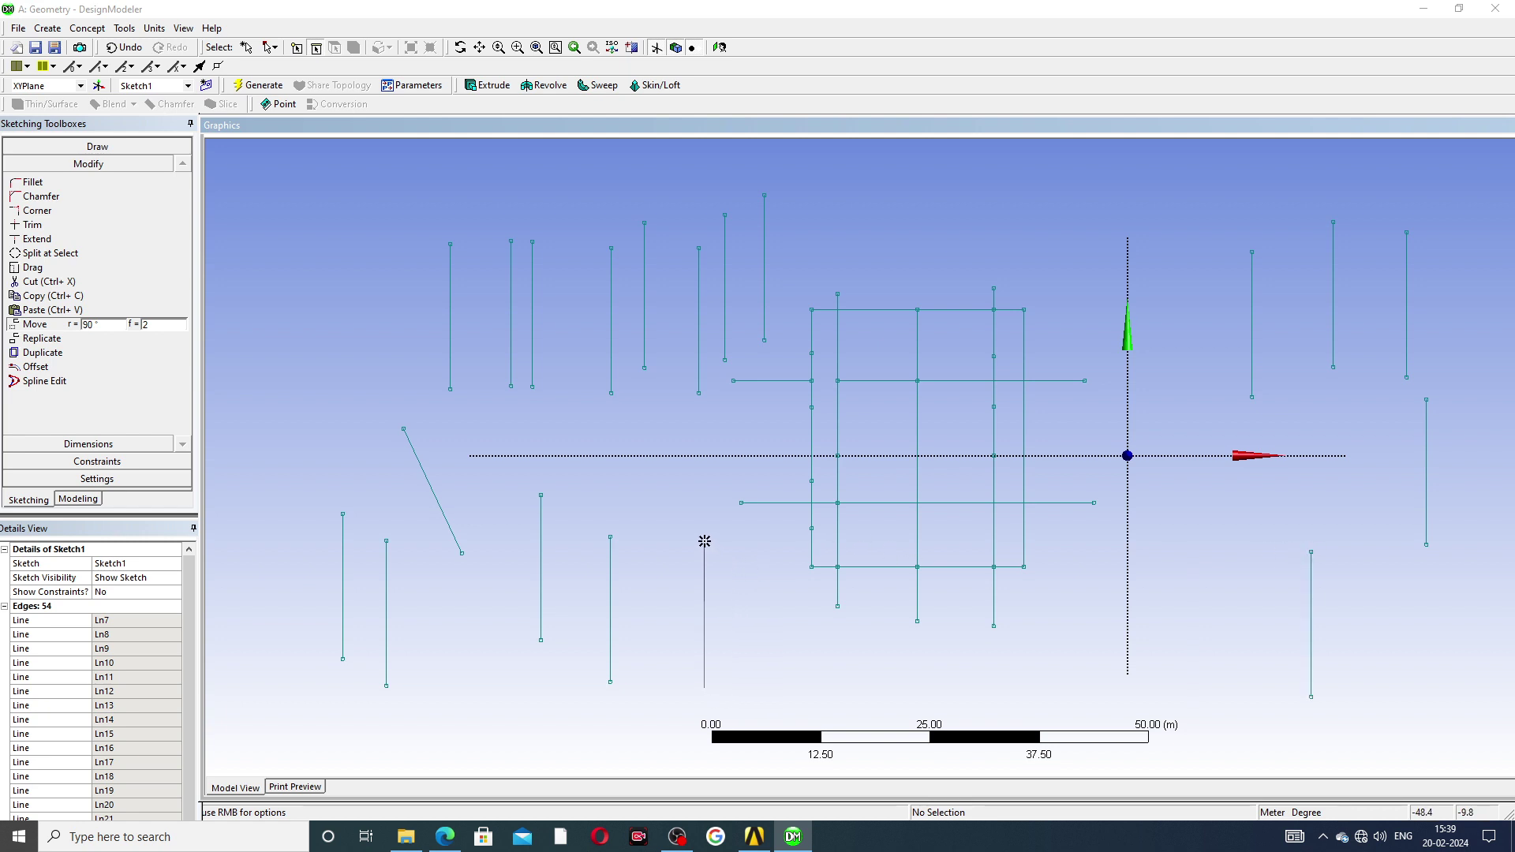
left_click(705, 541)
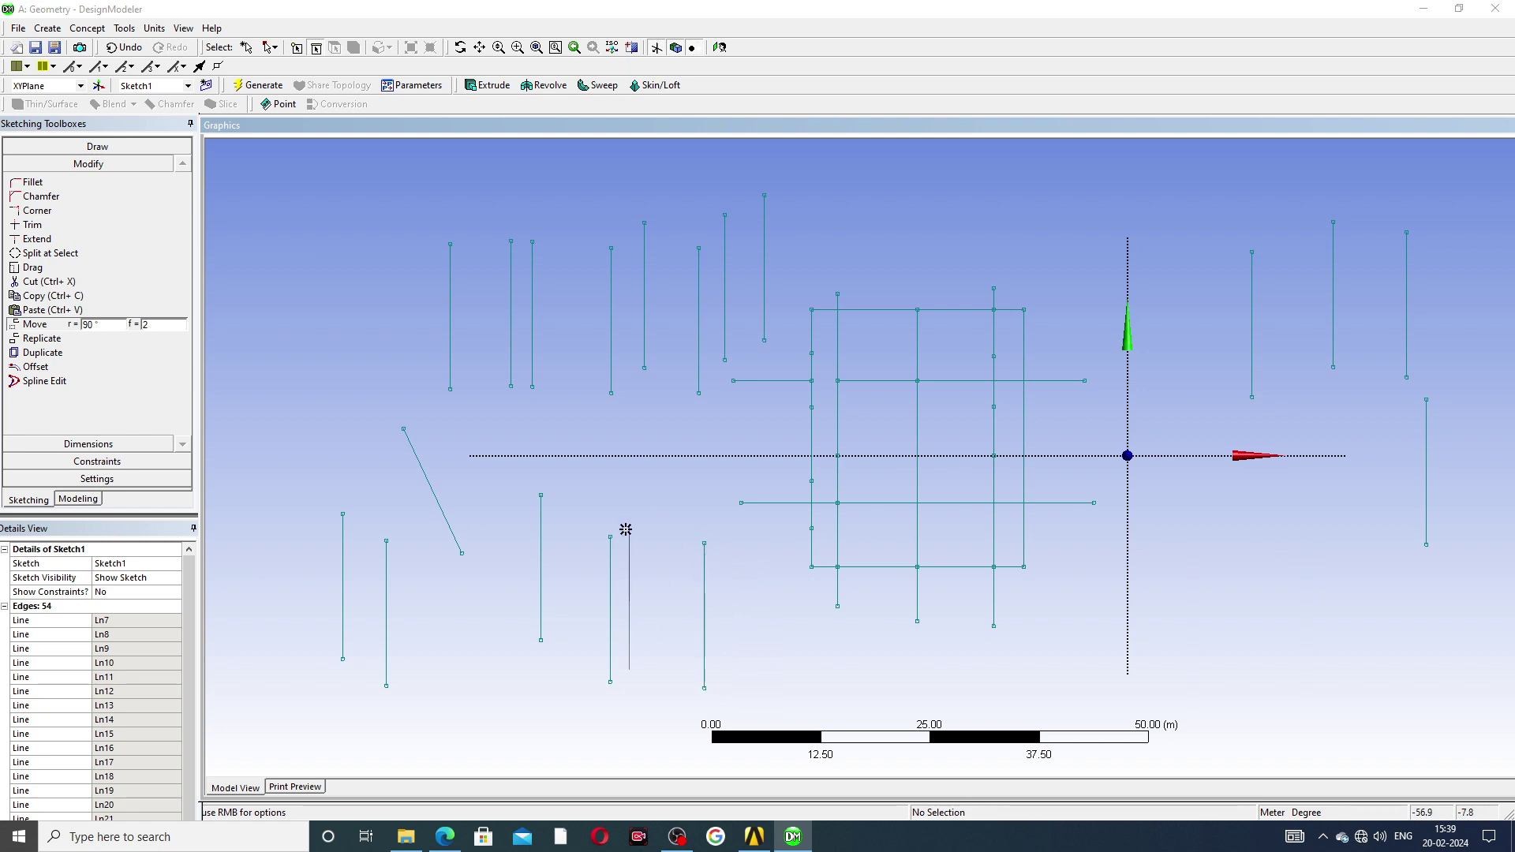
left_click(324, 291)
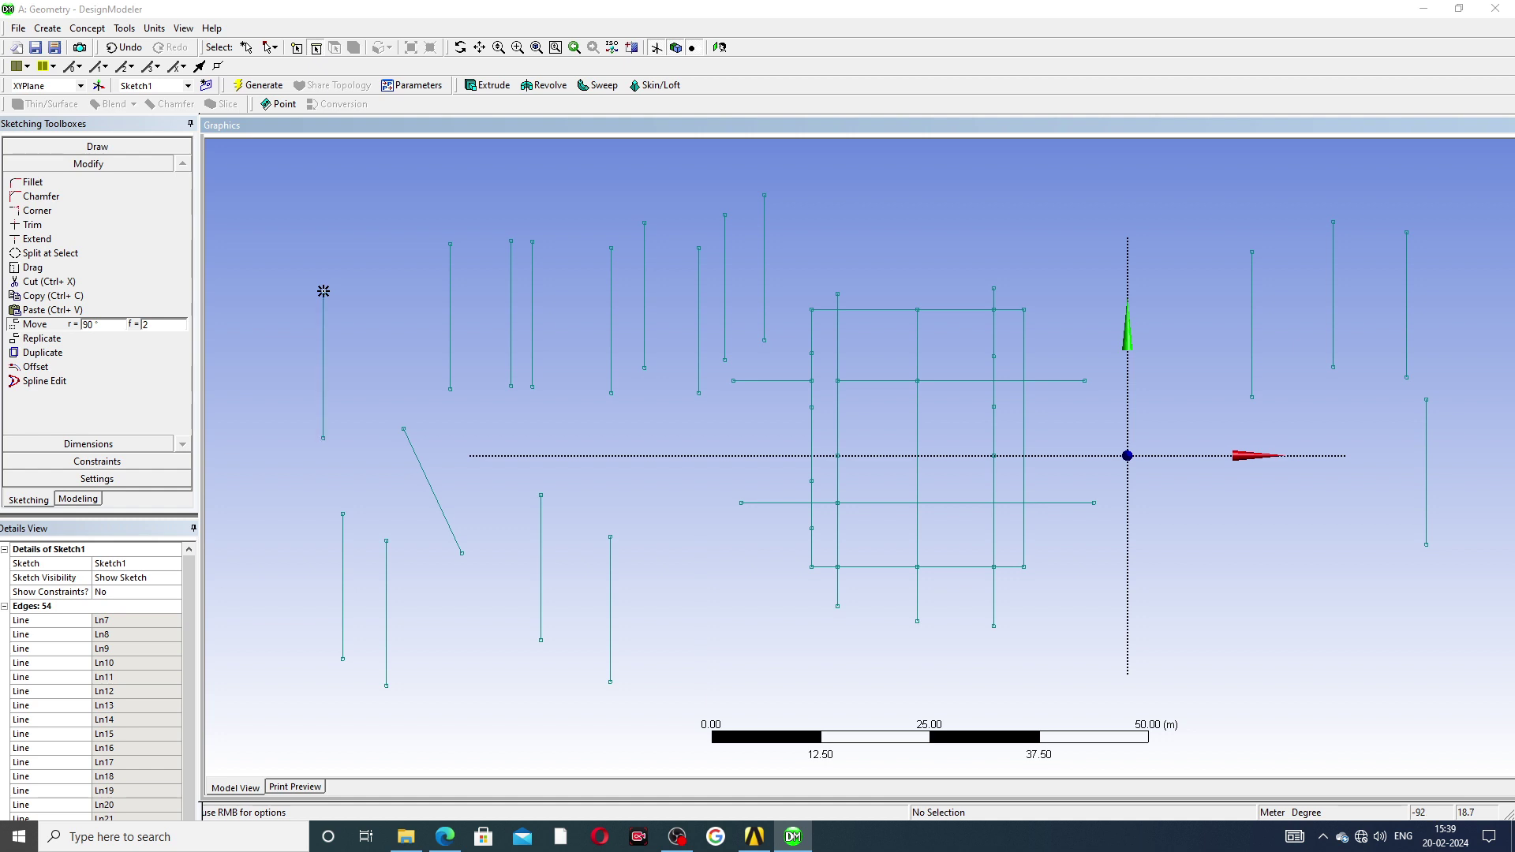
key("Escape")
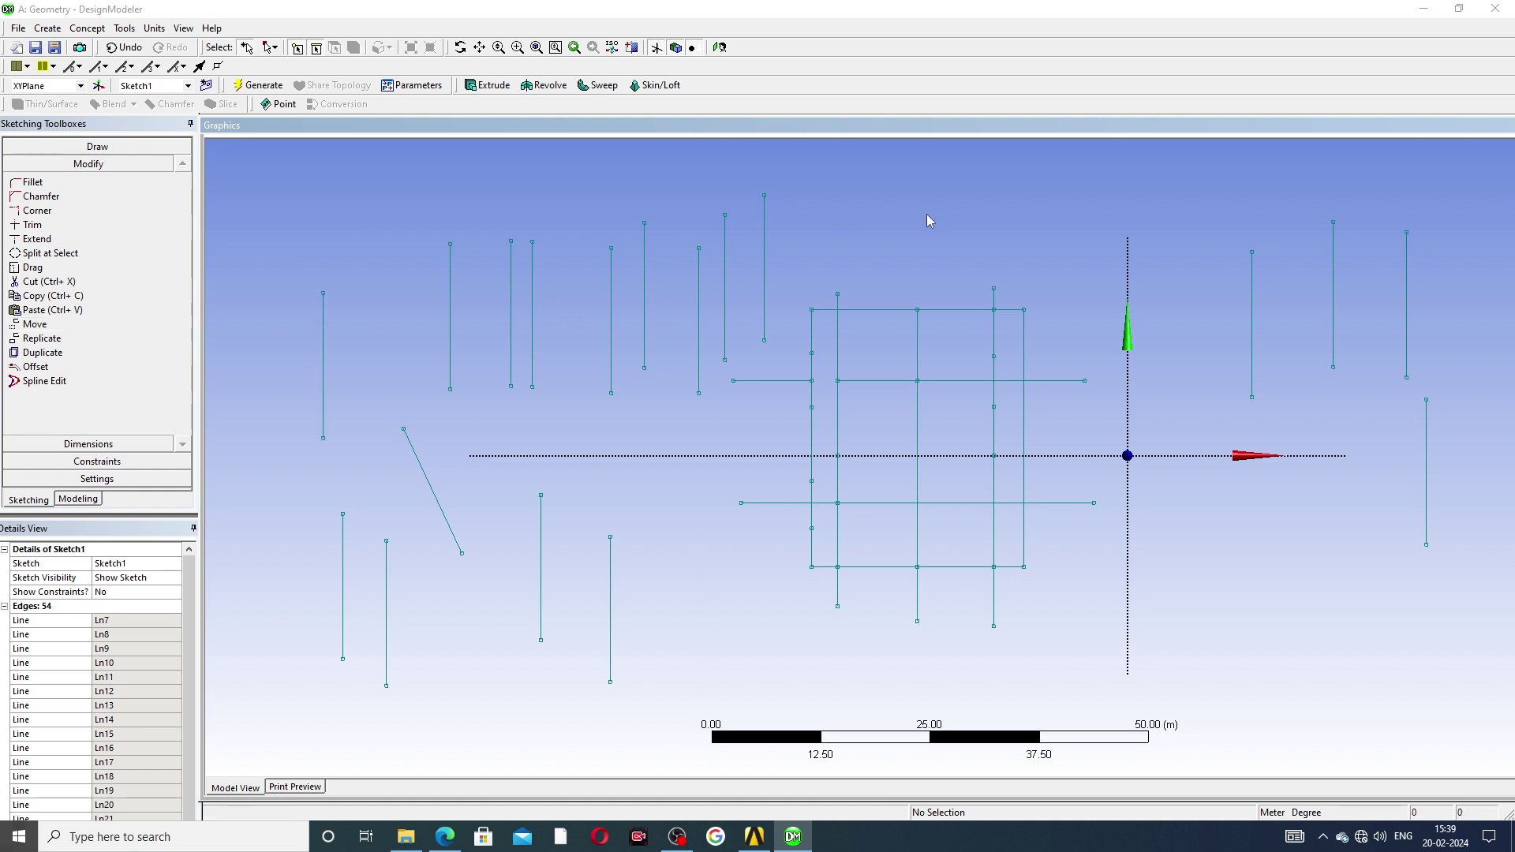
Bring the Lecture-11 modifying tools PDF to the front in Edge.
left_click(444, 836)
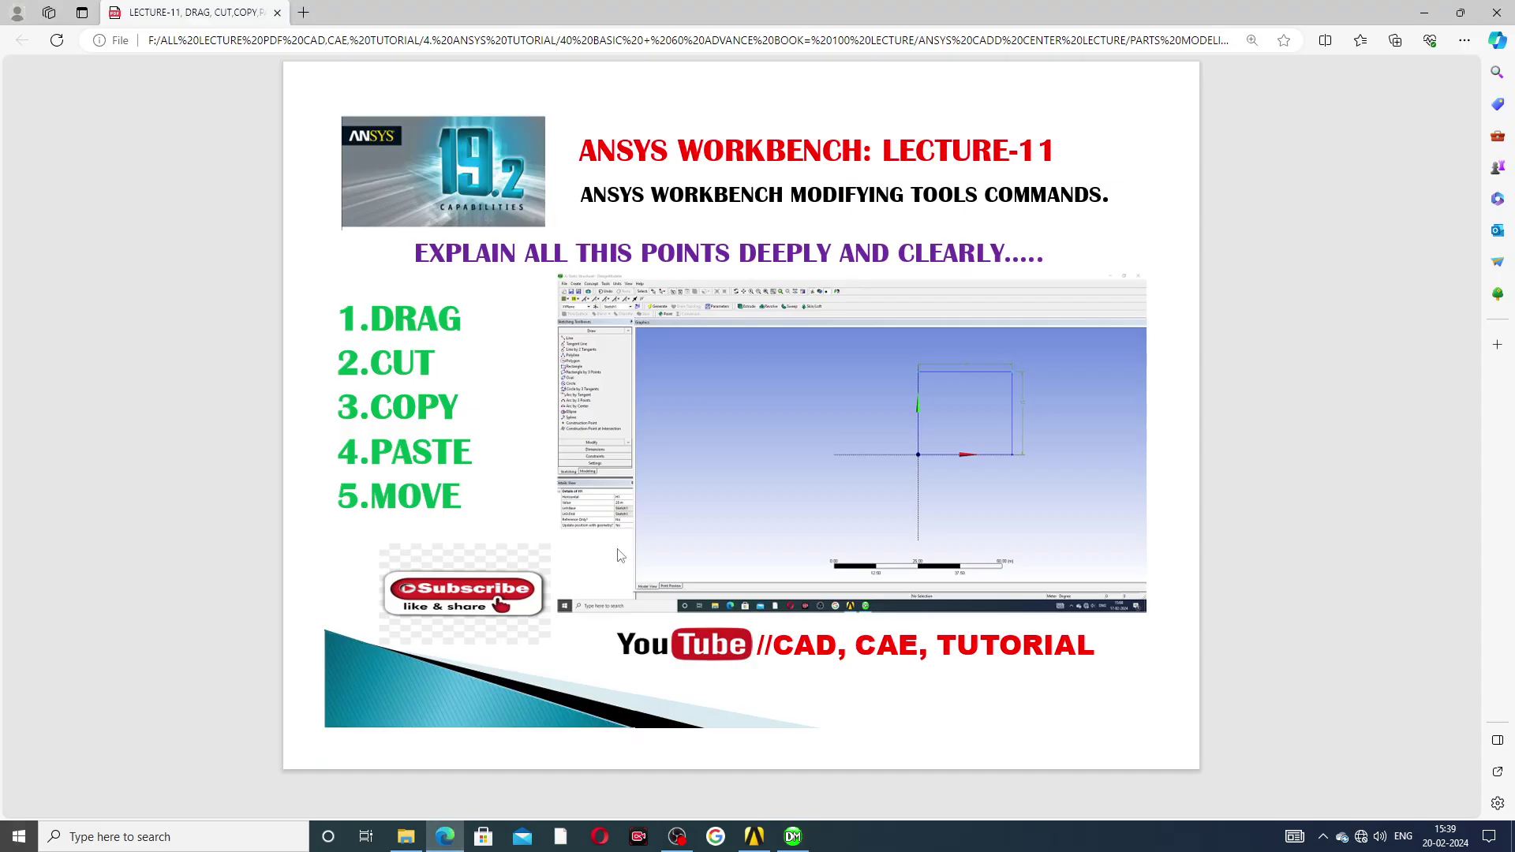